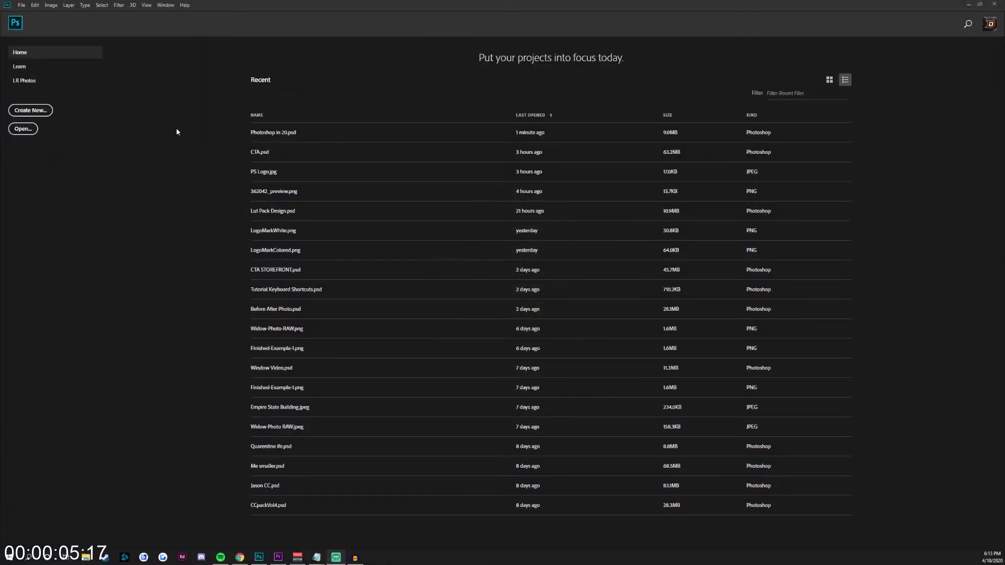
Open the General preferences to review the application's basic options.
click(35, 5)
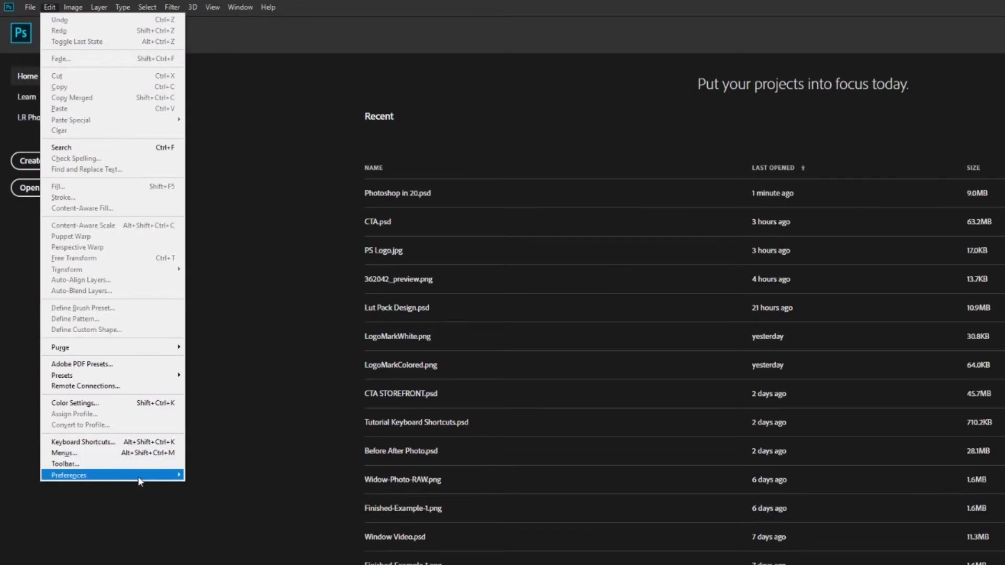
mouse_move(137, 476)
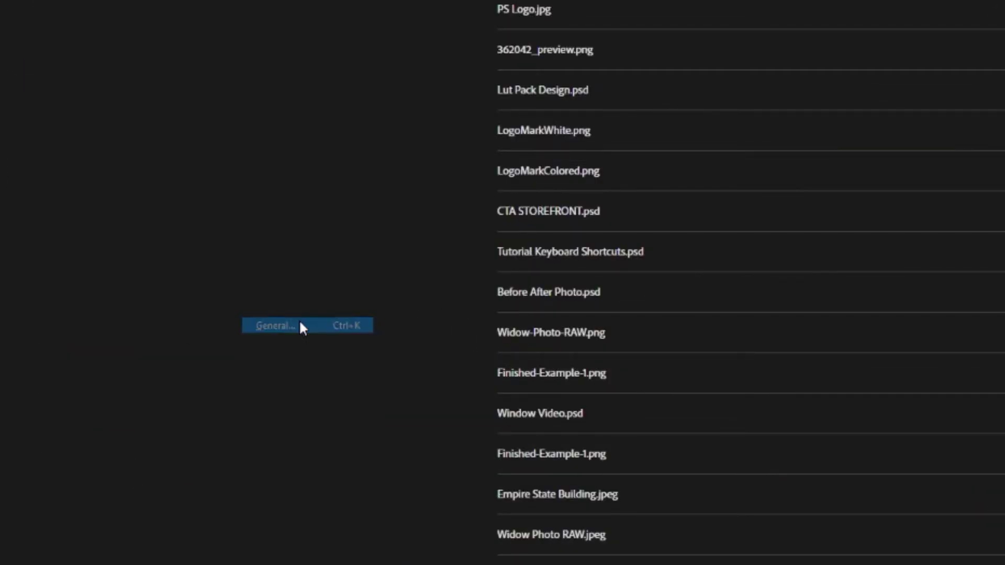
click(302, 327)
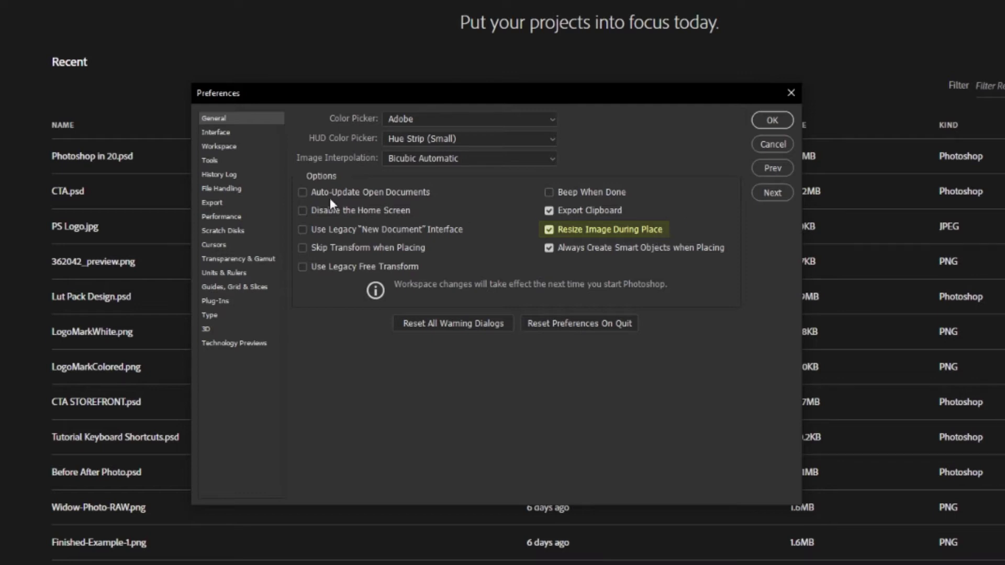
Preview the two gray color themes in the Interface preferences and return to the darkest theme.
click(226, 135)
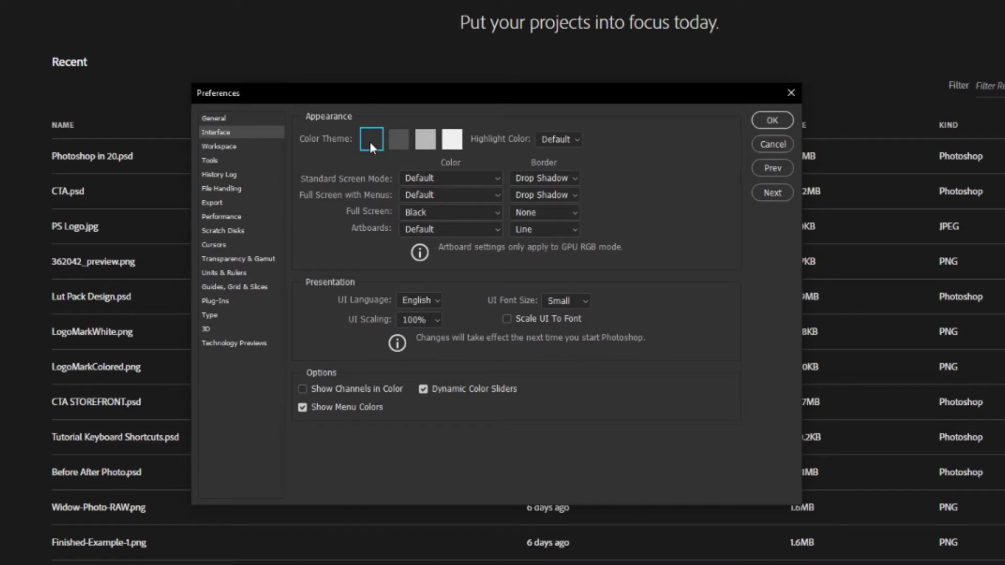
click(399, 139)
click(424, 140)
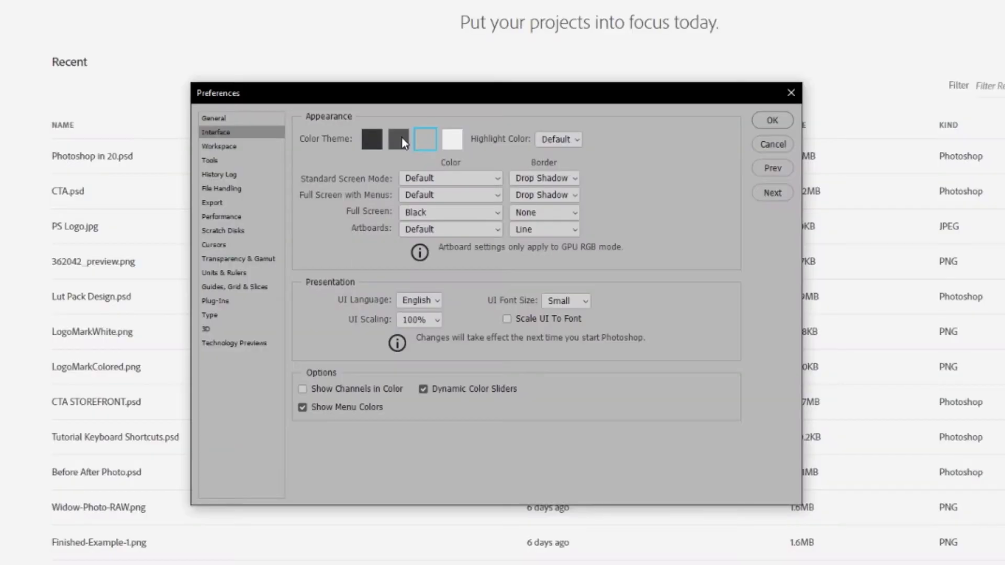
click(398, 139)
click(376, 138)
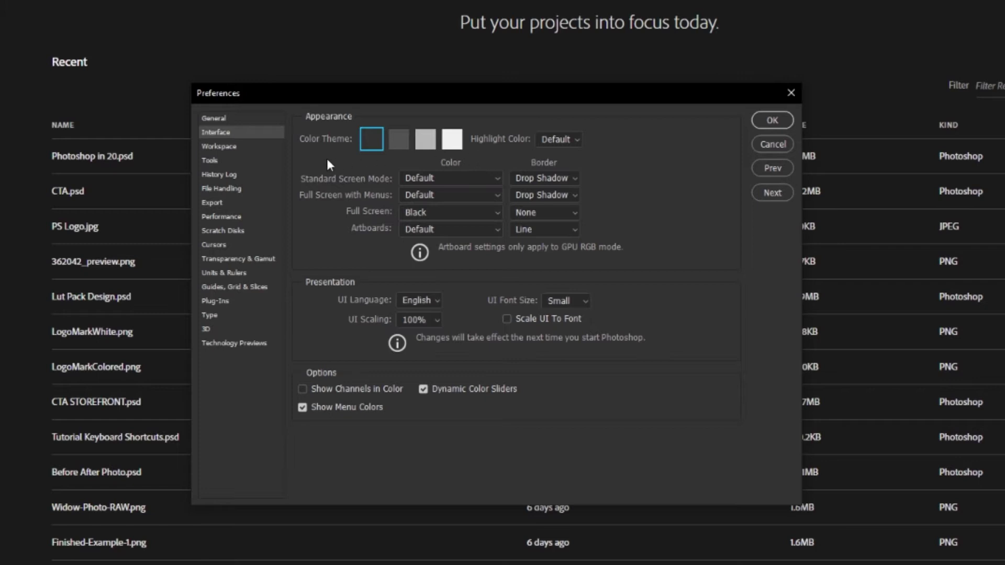
Review the Workspace preferences and the quick export format options in the Export preferences.
click(224, 148)
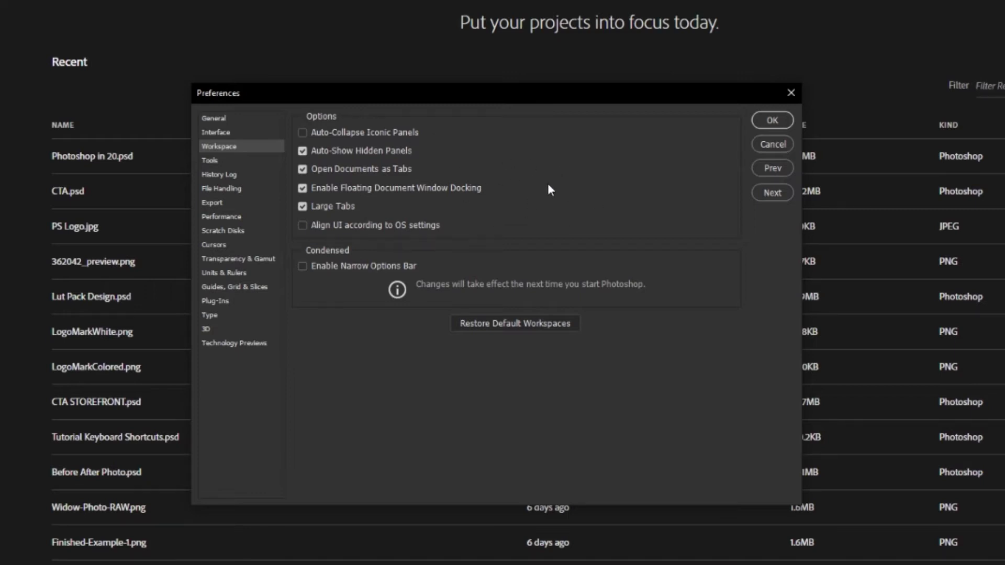
click(224, 207)
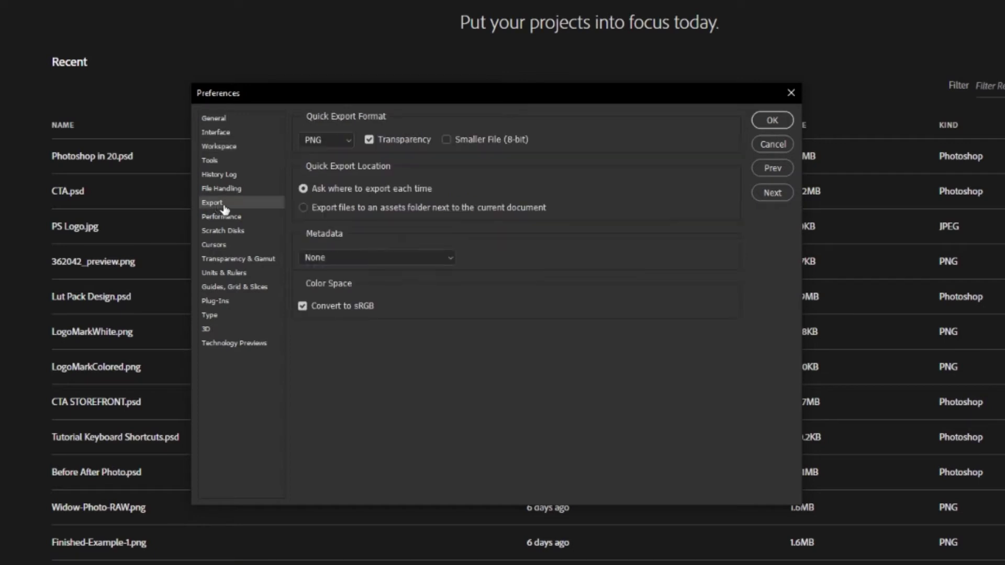
click(349, 140)
click(352, 145)
Review the Performance preferences, including memory usage, graphics processor and the number of history states.
click(229, 220)
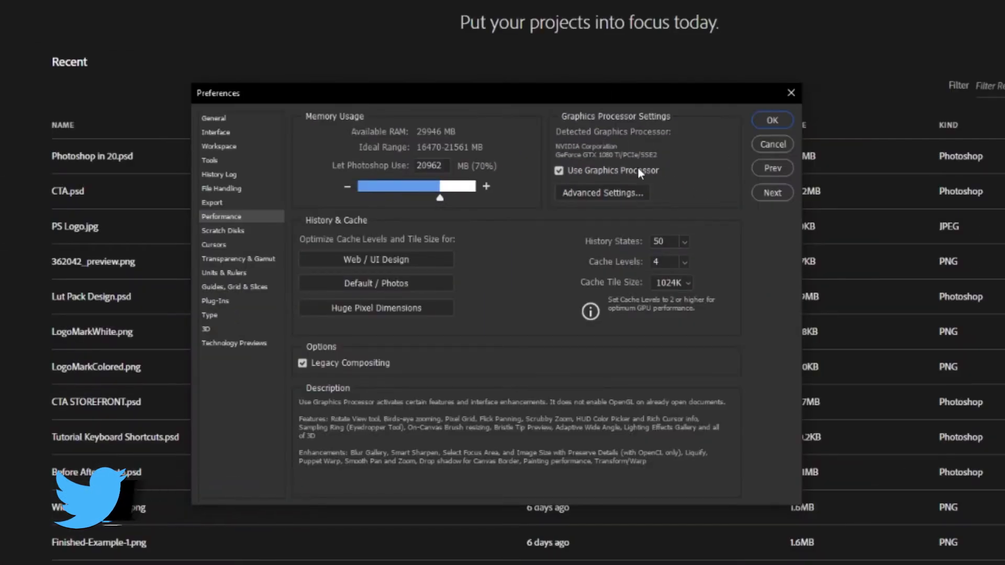
click(685, 241)
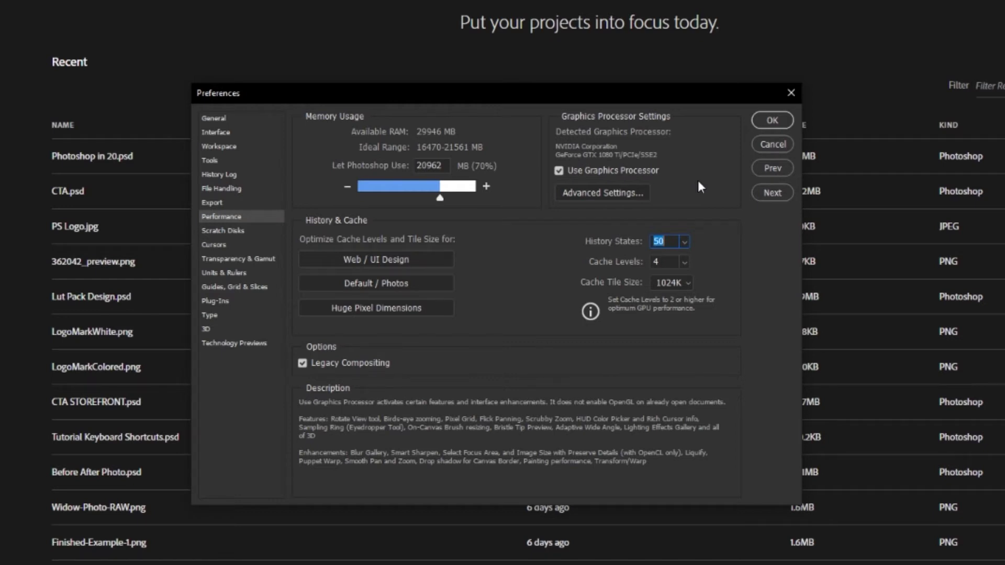
click(684, 242)
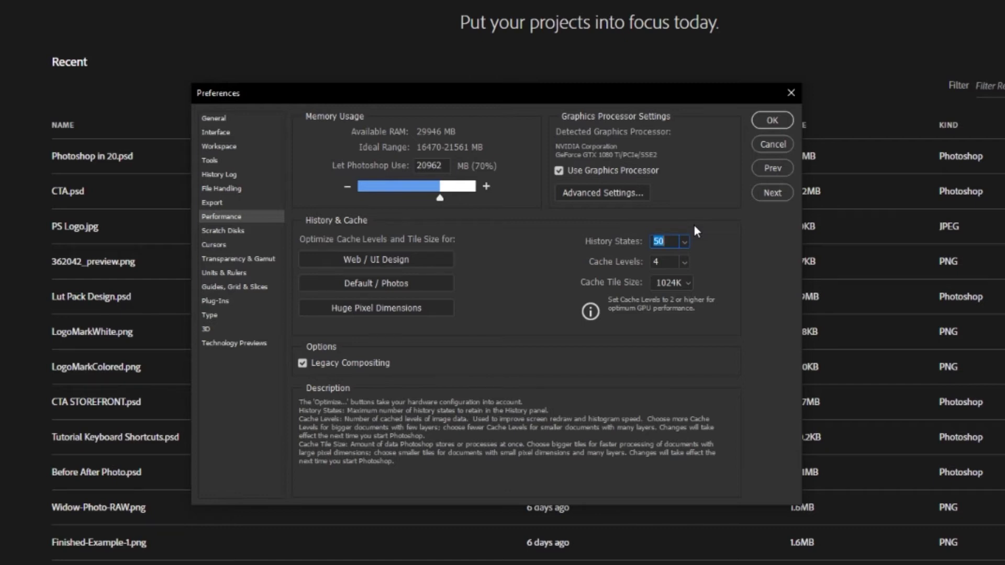
Review the ruler and type unit choices in the Units & Rulers preferences and close the preferences.
click(231, 273)
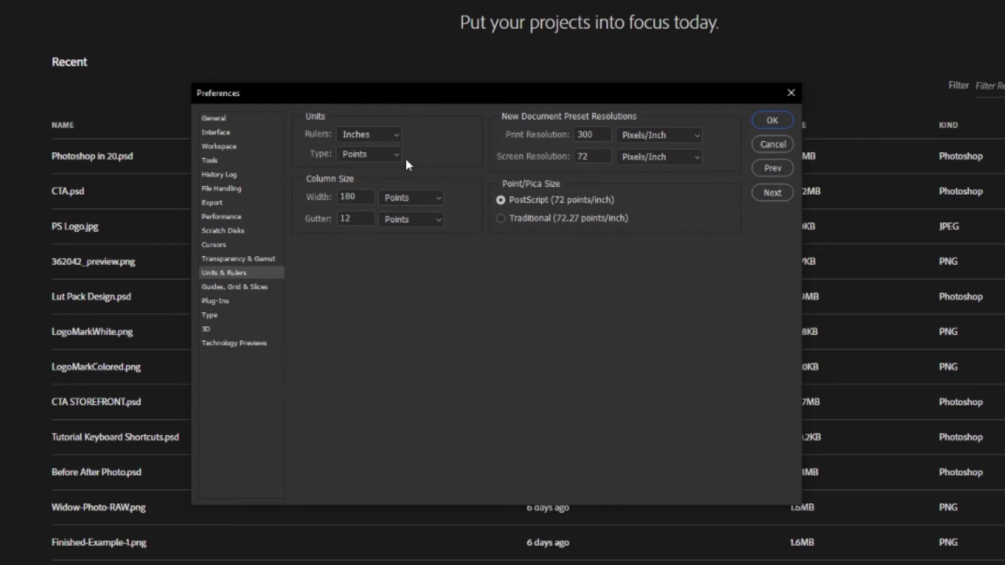
click(388, 136)
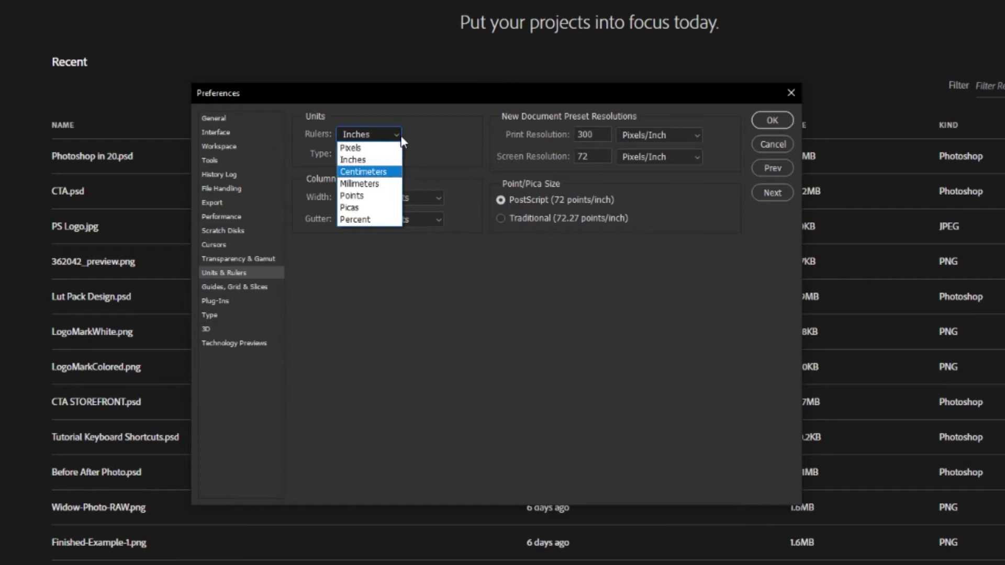
click(400, 137)
click(395, 155)
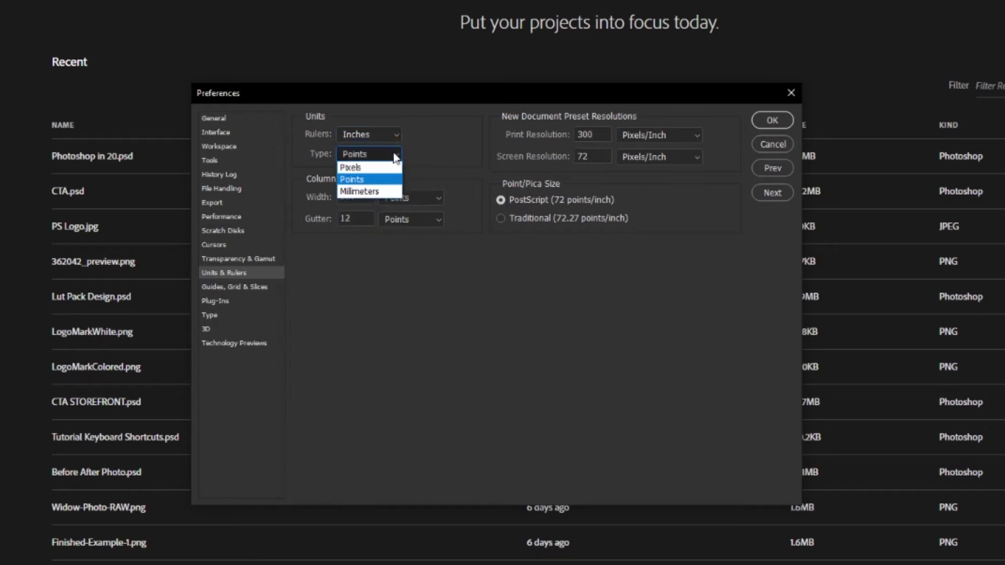
click(390, 156)
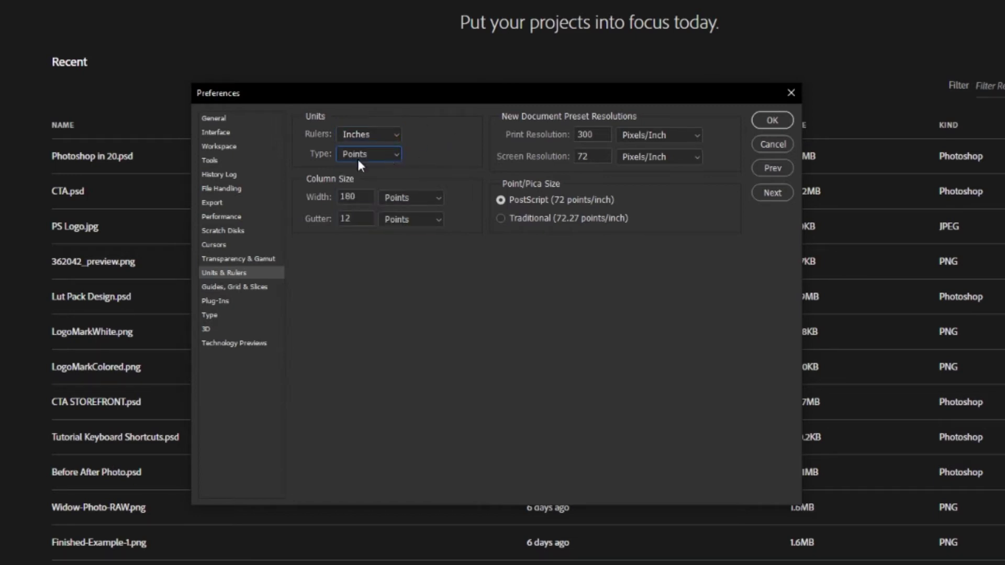
click(371, 159)
click(379, 155)
click(773, 121)
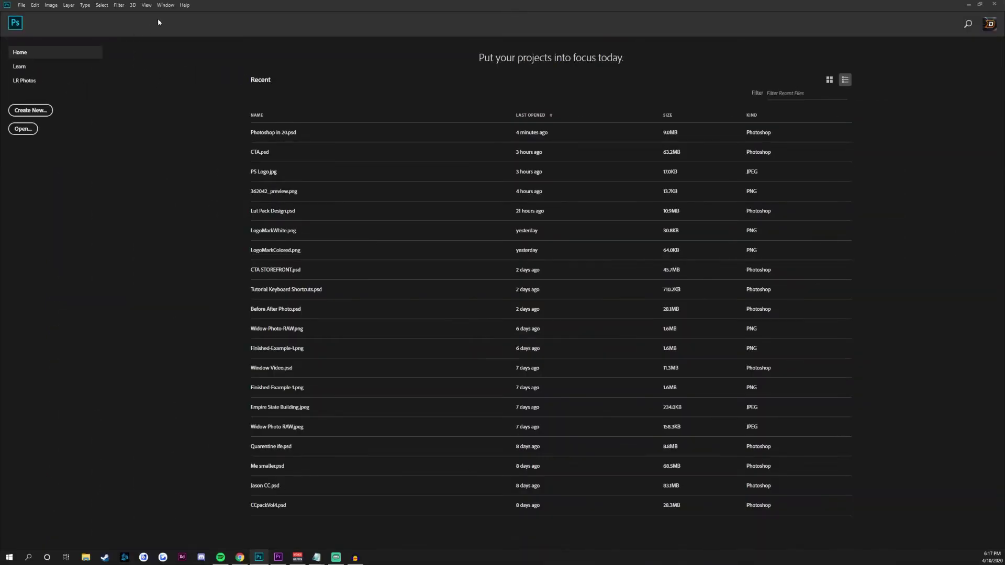
click(166, 5)
mouse_move(163, 22)
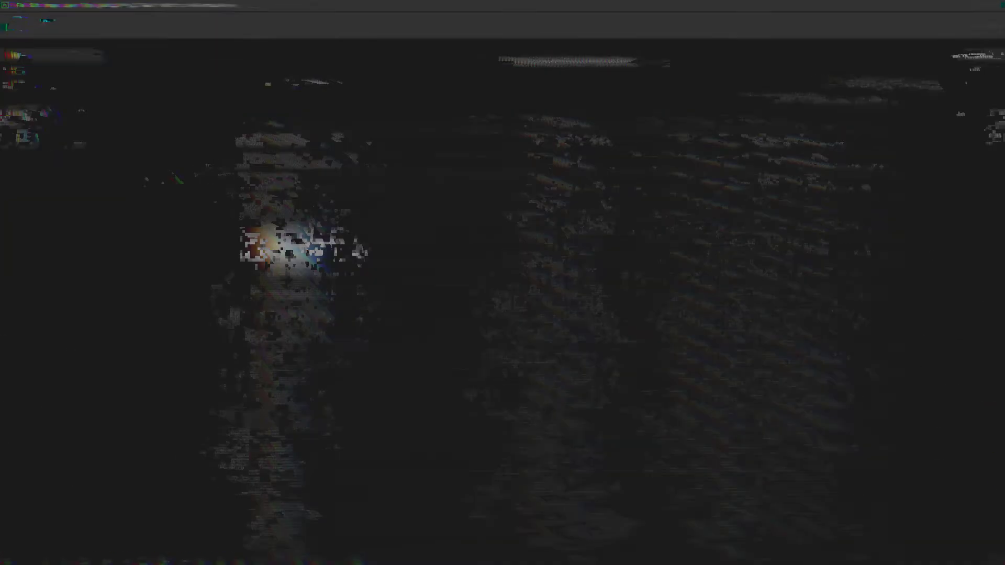
Browse the document presets and create a blank 1920 x 1080 px document at 300 ppi from the saved 1920x1080 preset.
click(96, 294)
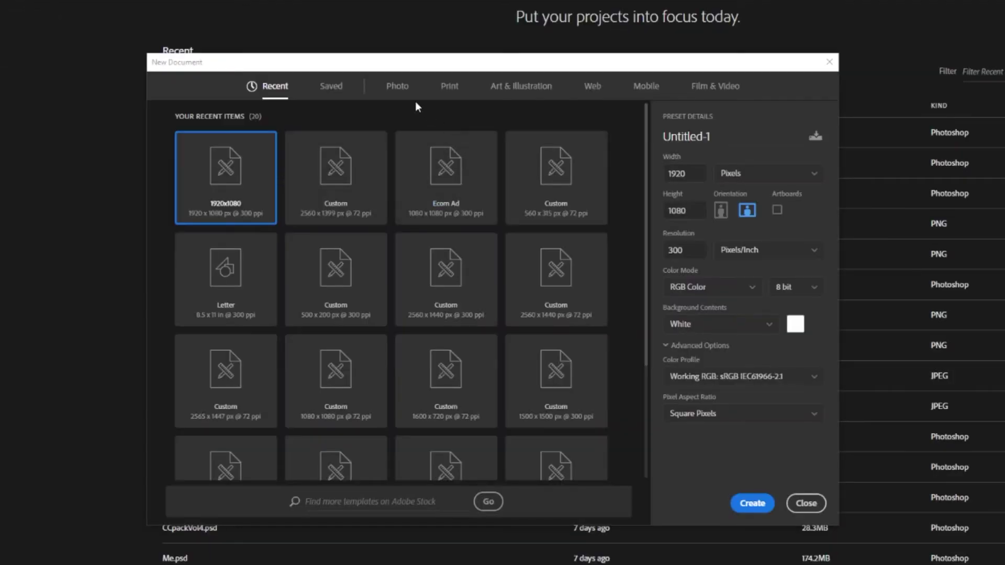
click(330, 86)
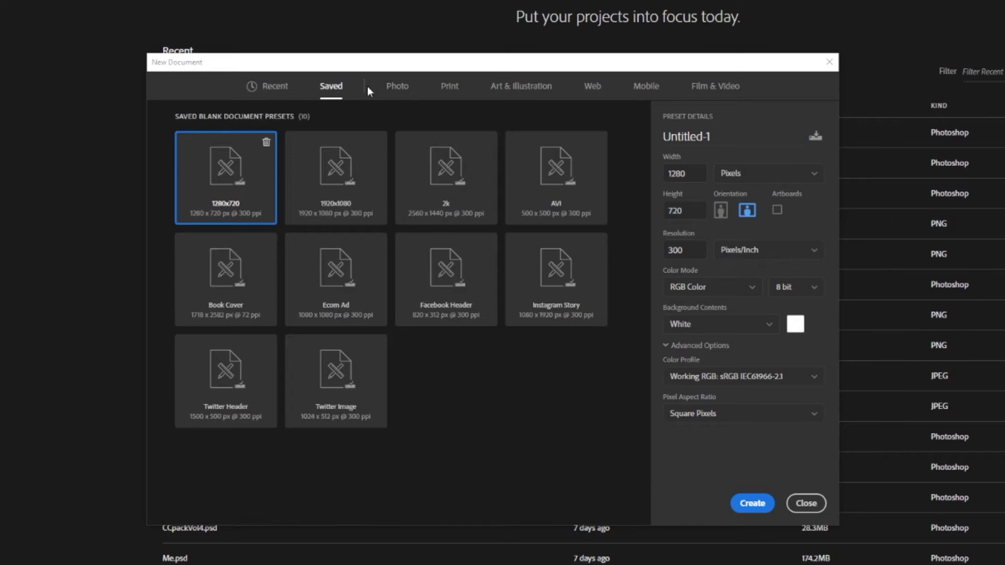
click(346, 162)
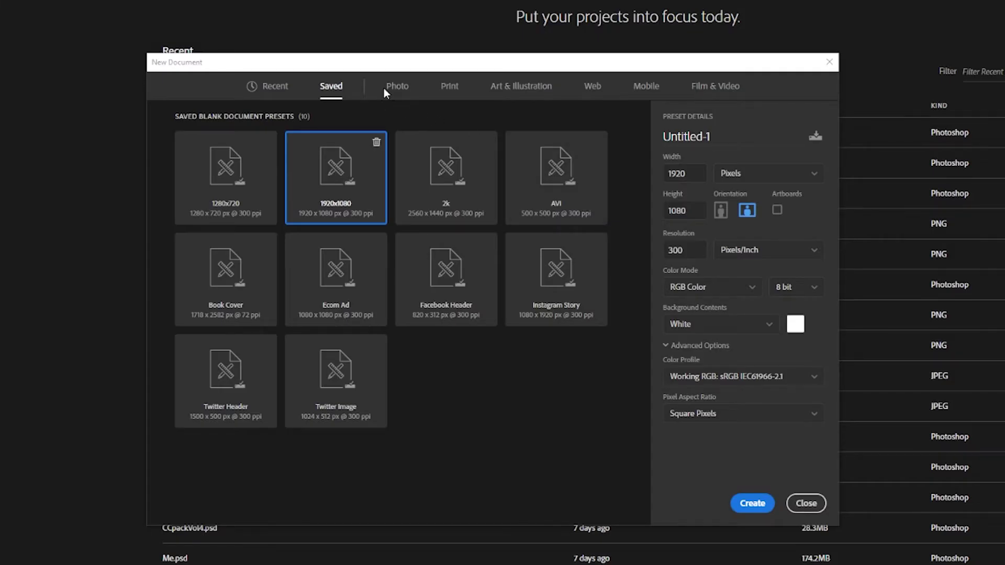
click(397, 87)
click(449, 86)
click(521, 86)
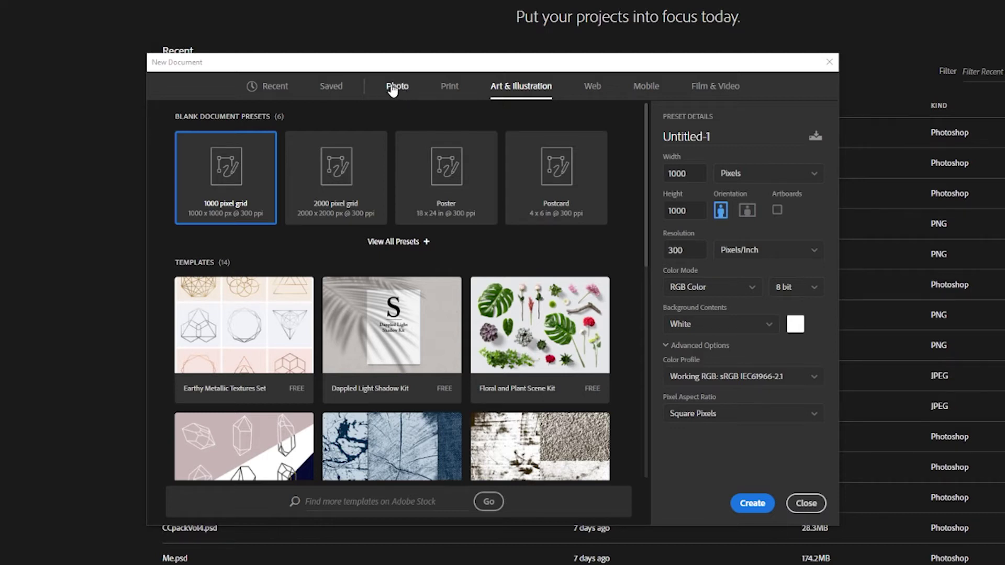
click(330, 87)
click(356, 166)
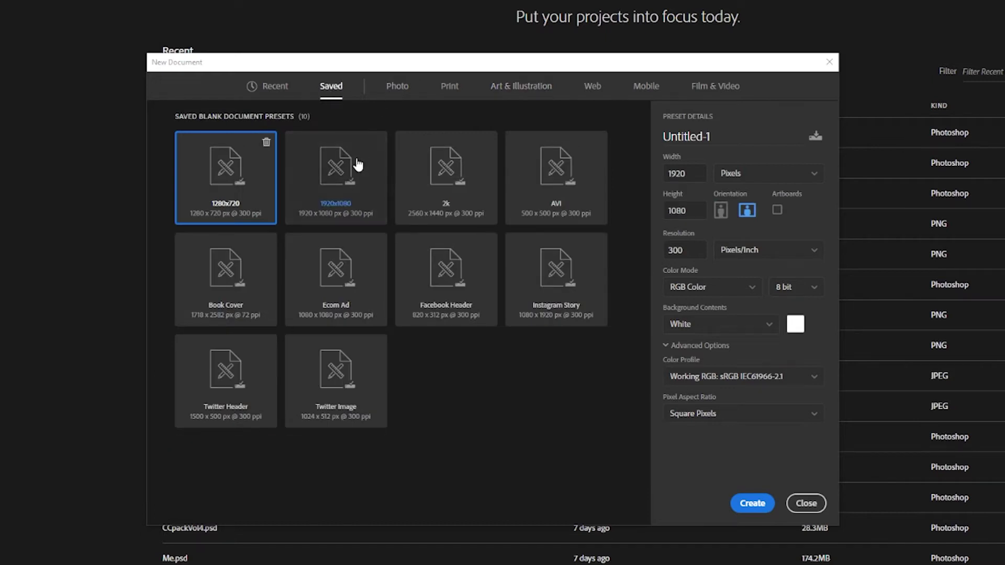
click(759, 506)
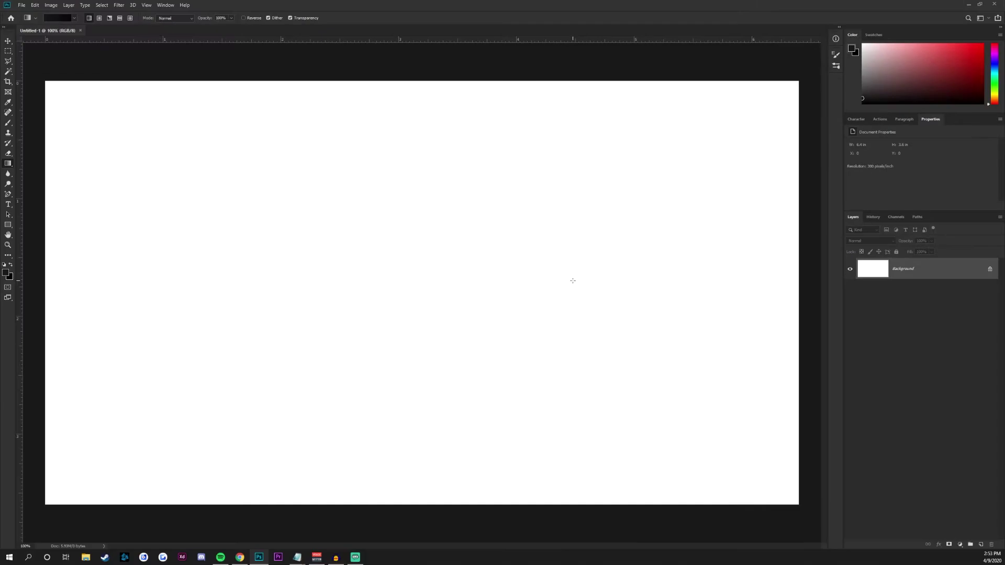
Draw a rectangle shape about 1377 x 818 px on the white canvas with the Rectangle tool.
key(ctrl+minus)
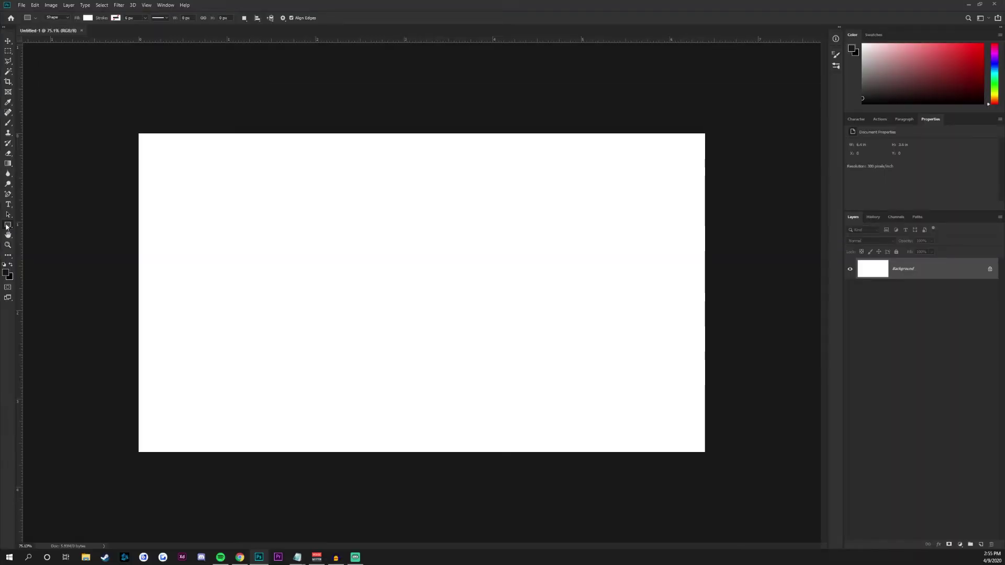
right_click(6, 226)
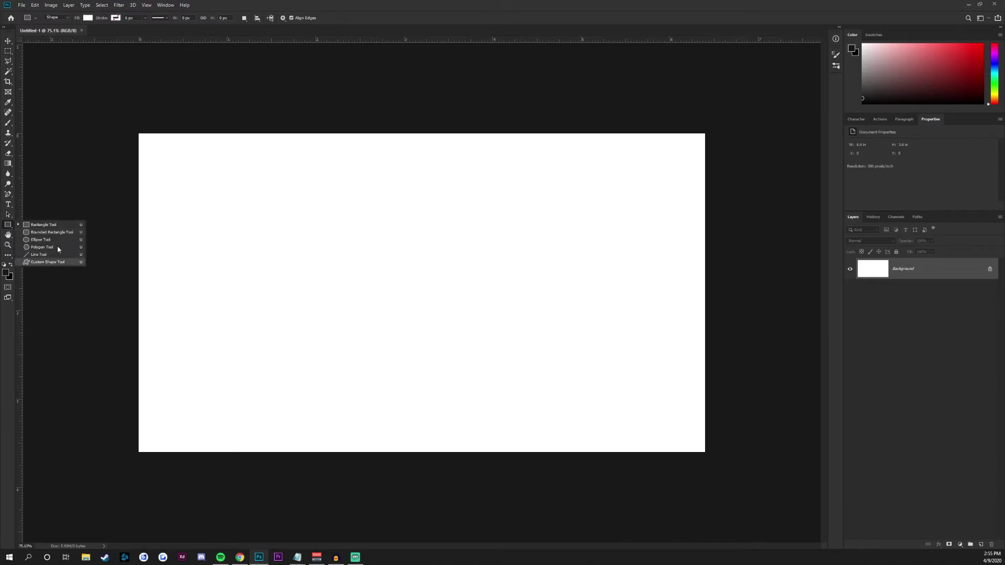
click(8, 225)
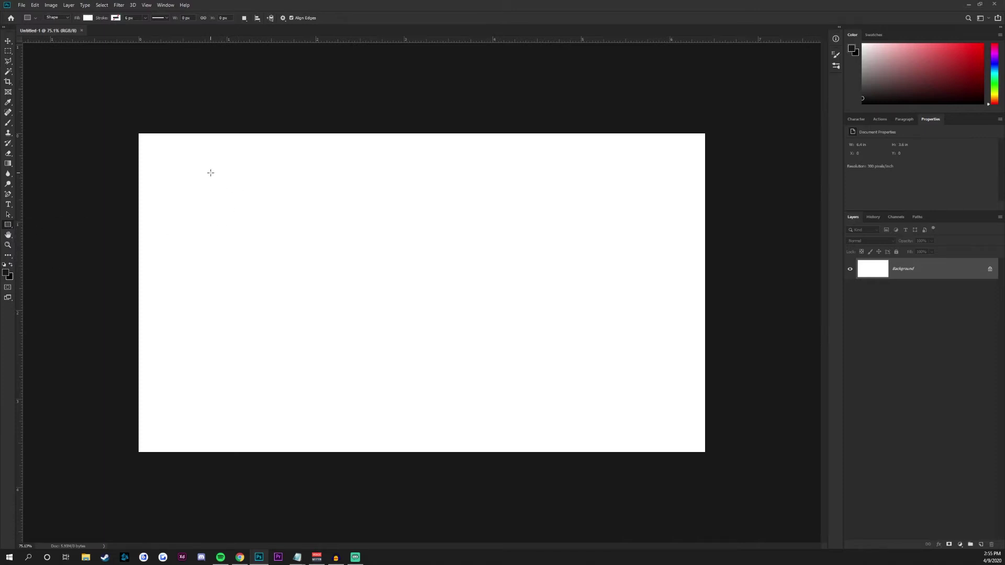
drag(202, 166, 607, 407)
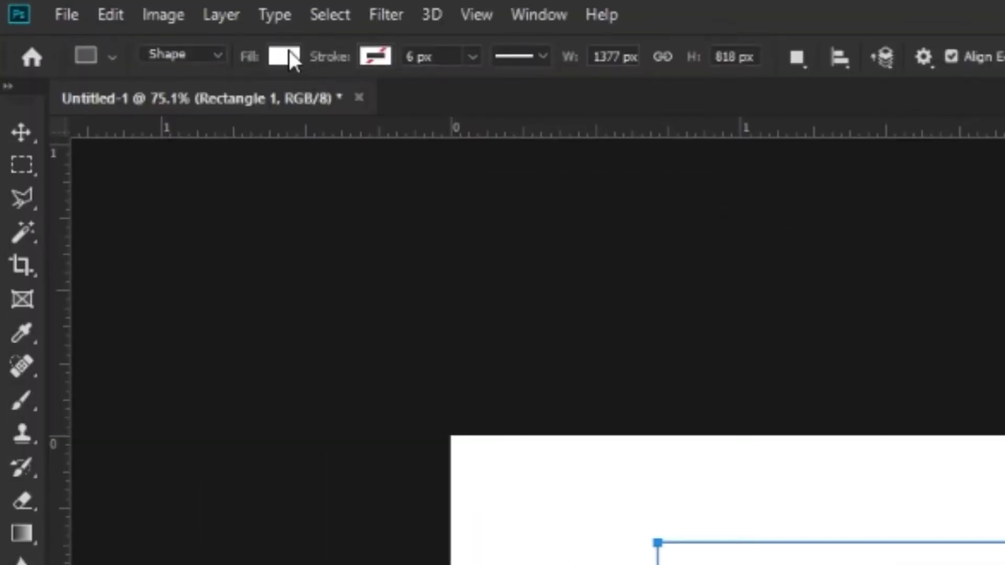
Set the rectangle's fill to black and switch to the Move tool.
click(285, 55)
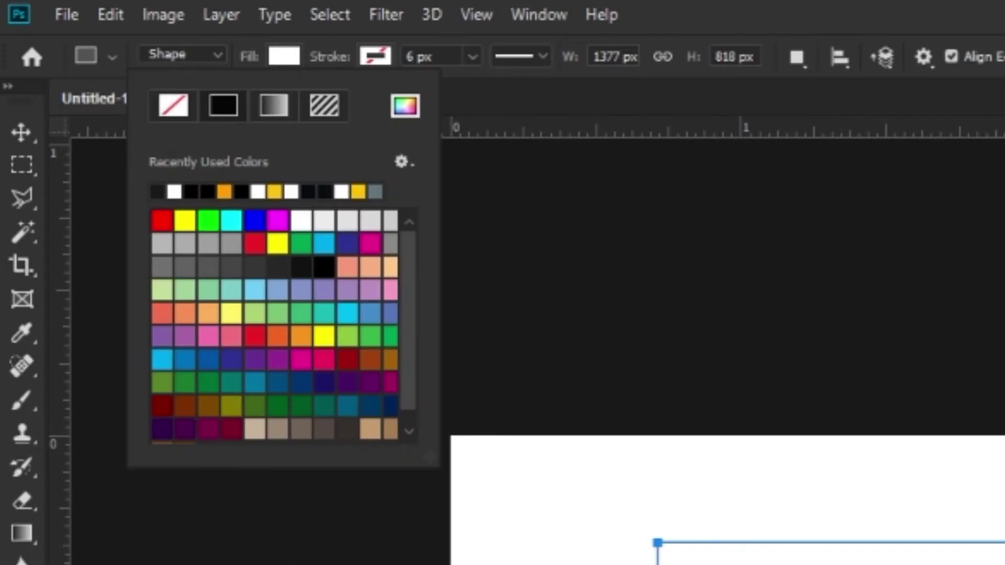
click(191, 191)
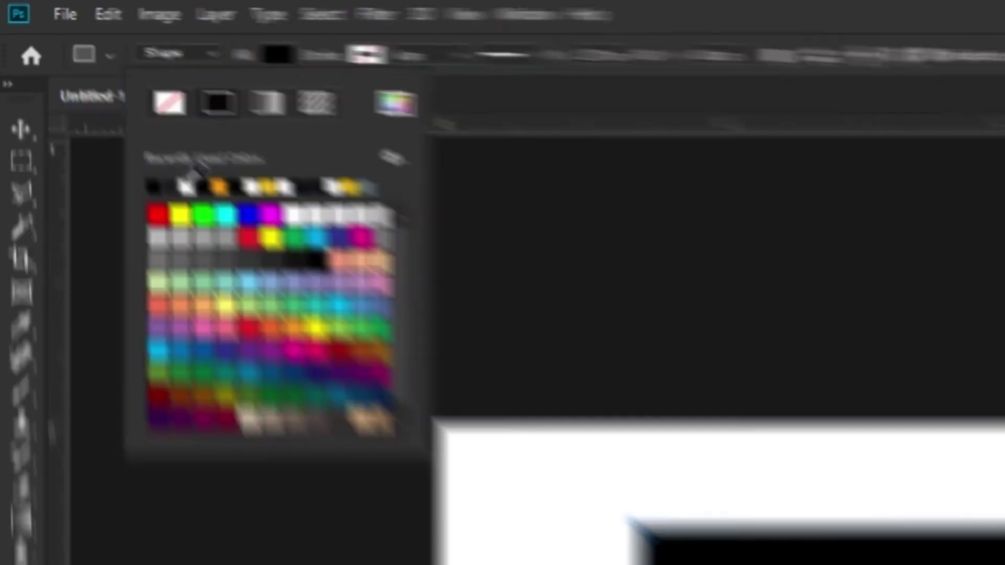
key(Escape)
key(v)
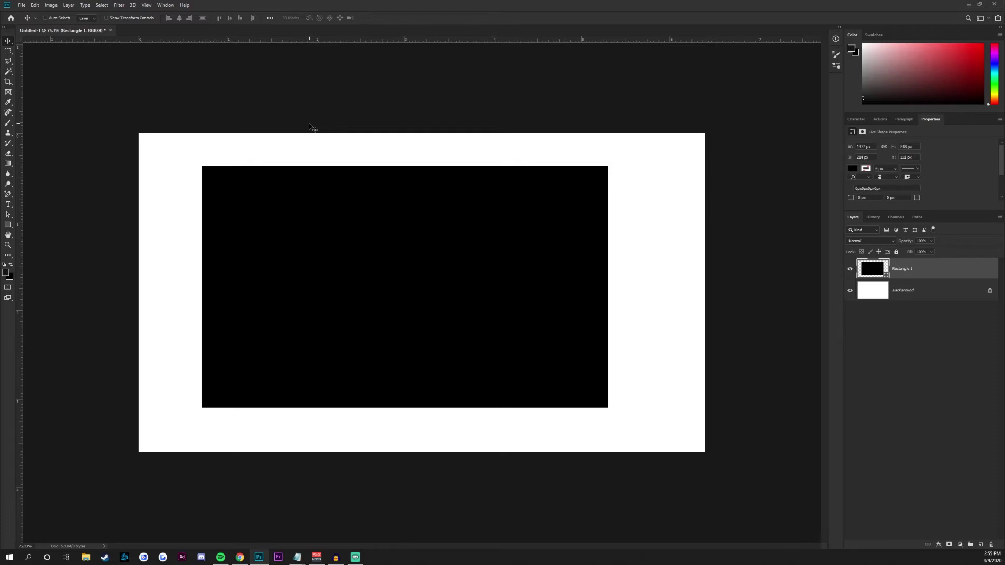
Look over the layer style options of the rectangle layer and close them without applying changes.
double_click(932, 272)
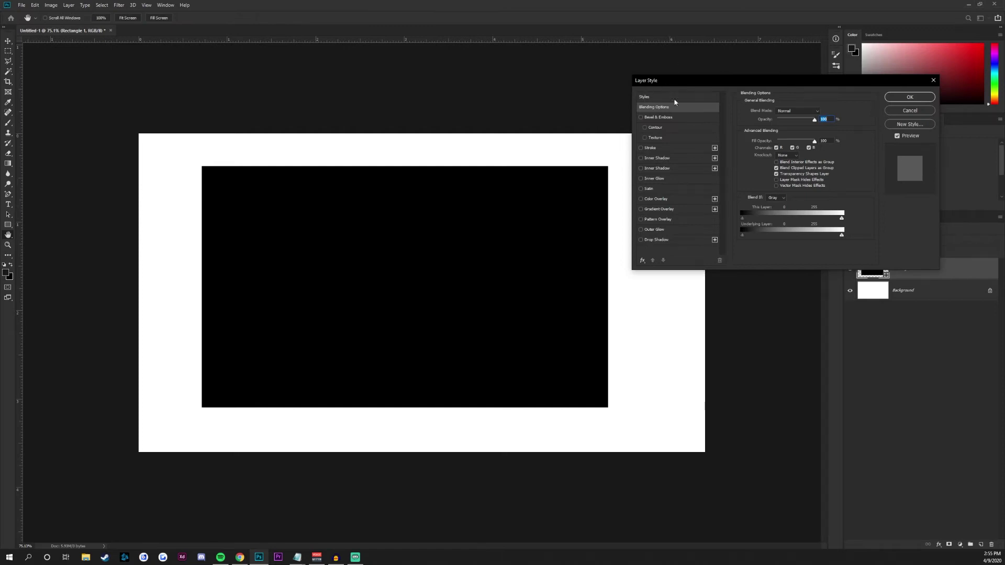
click(898, 111)
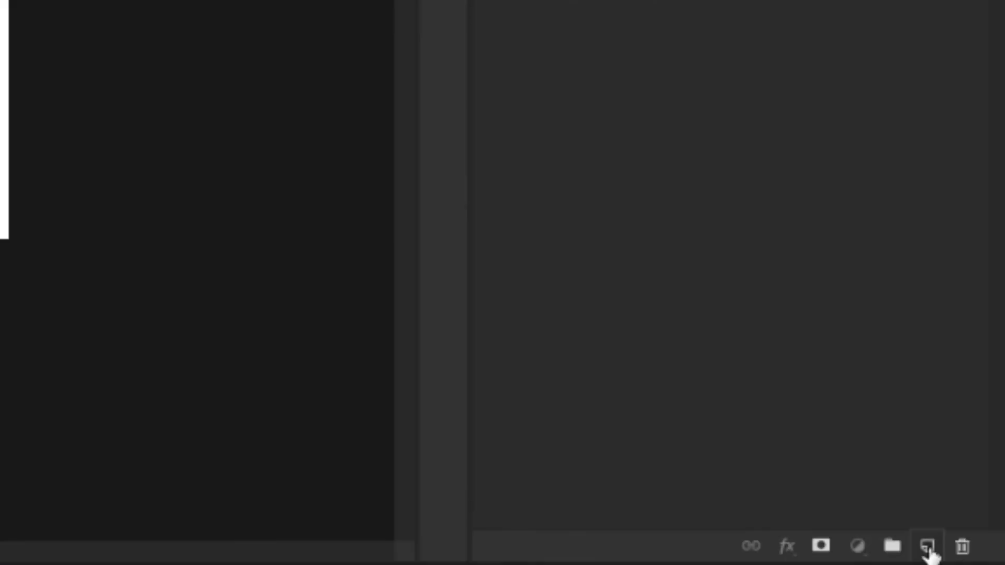
Look over the new layer, delete, group, adjustment layer and mask controls of the layers without adding anything.
click(928, 548)
click(965, 554)
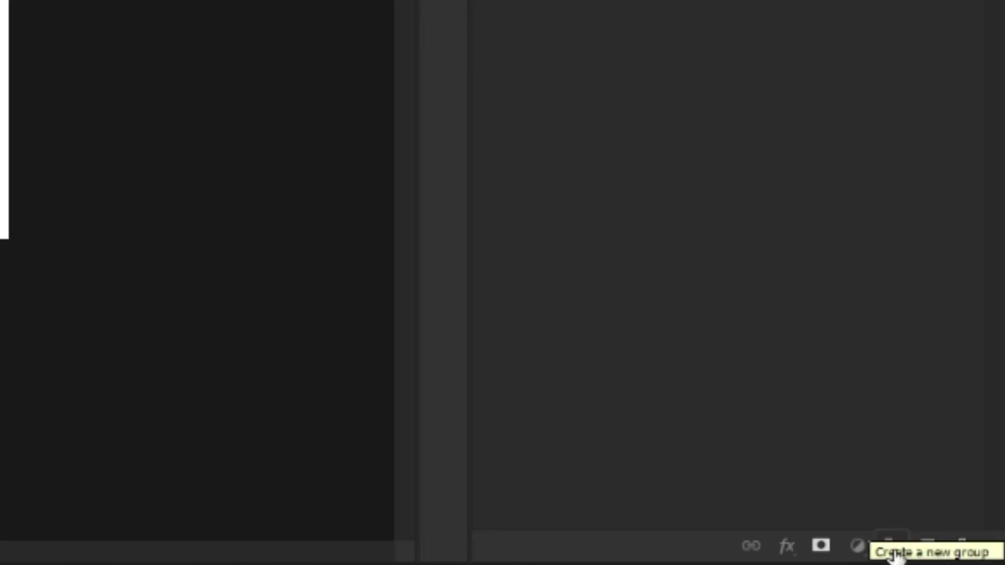
click(894, 554)
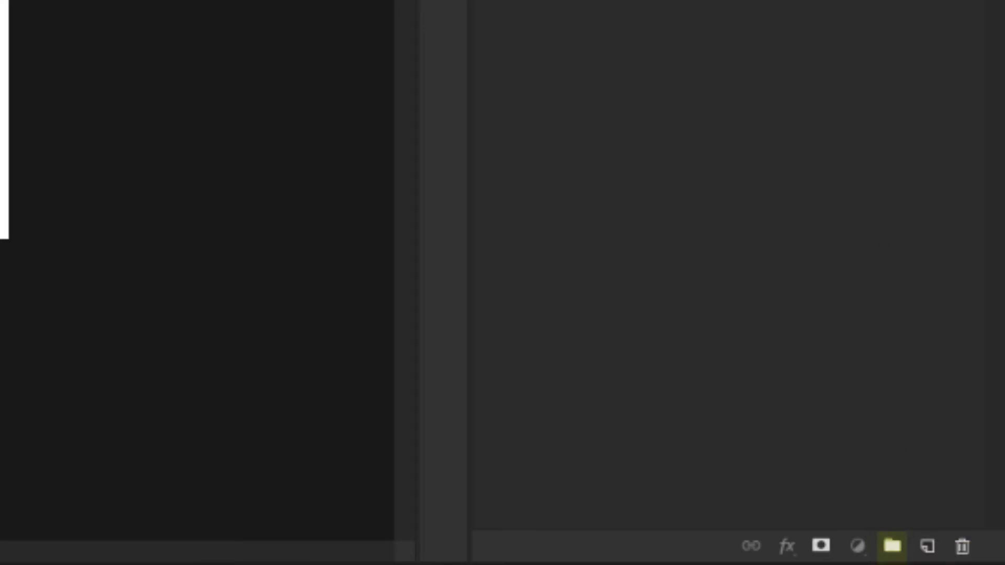
click(858, 554)
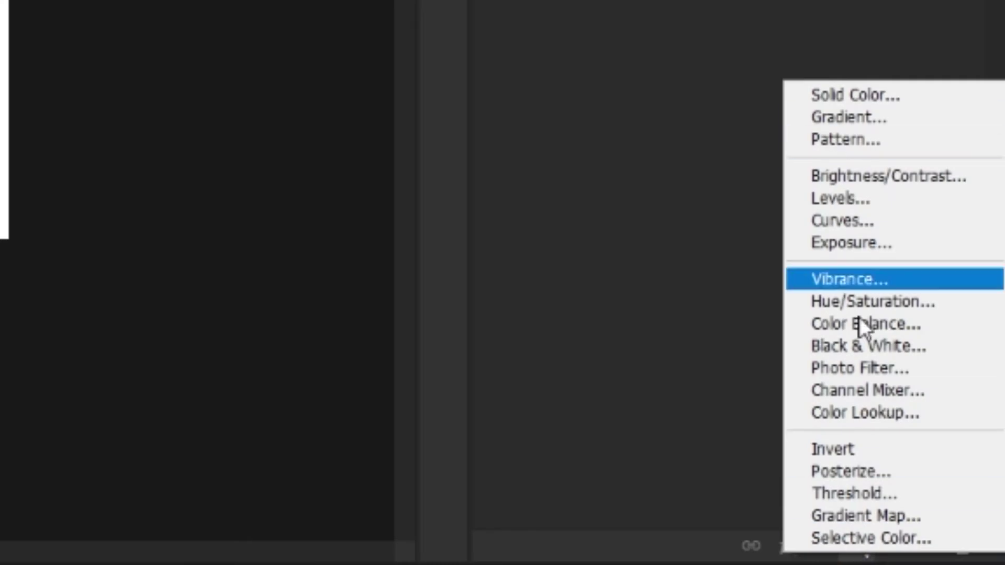
click(769, 556)
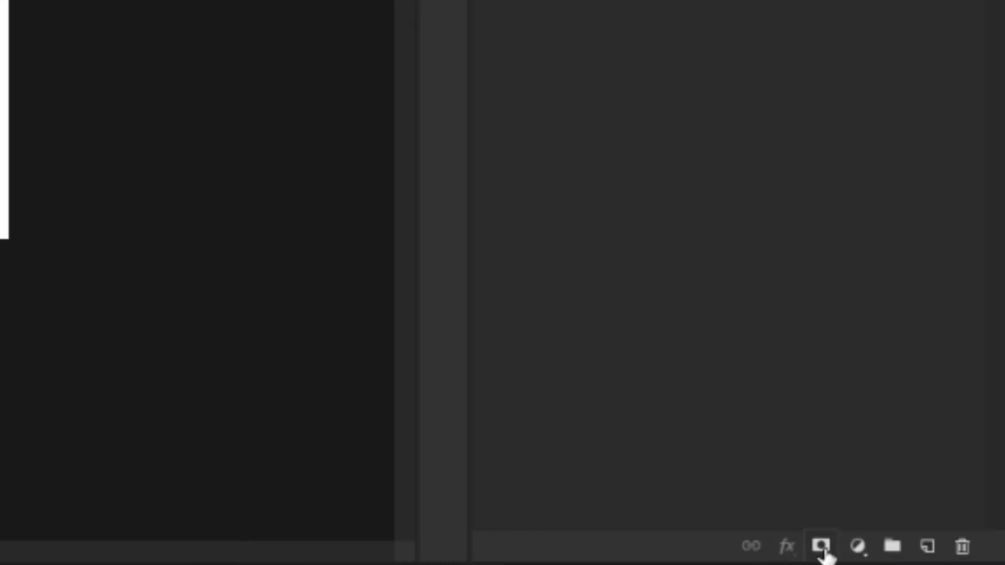
click(823, 554)
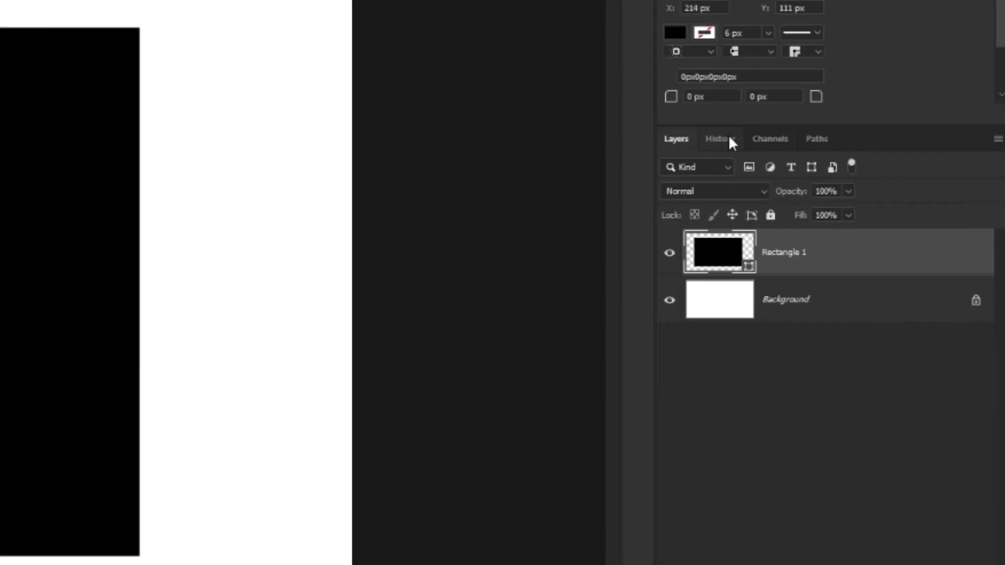
Close and reopen the History panel, and collapse and expand the panel group that holds the layers.
click(875, 218)
right_click(722, 140)
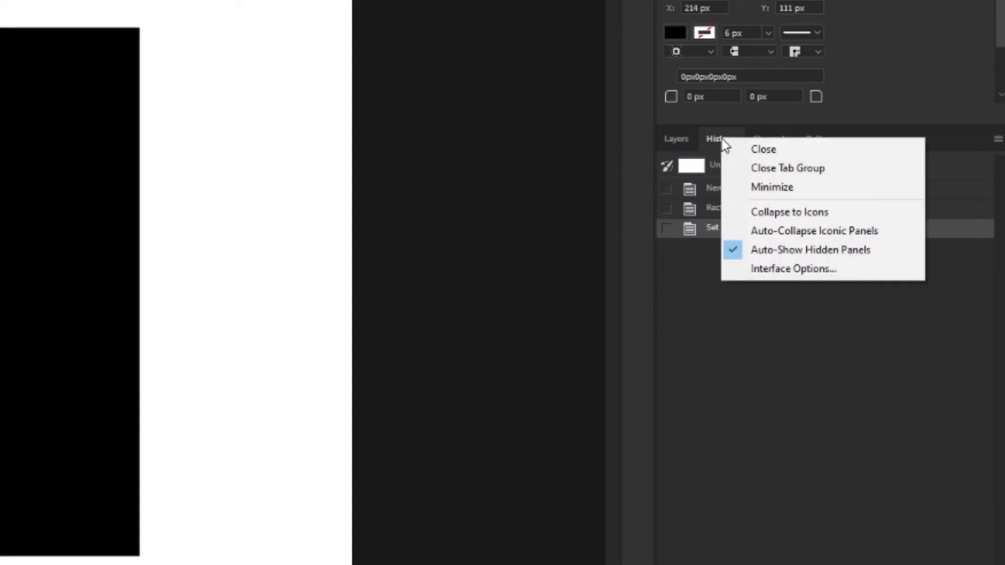
click(760, 150)
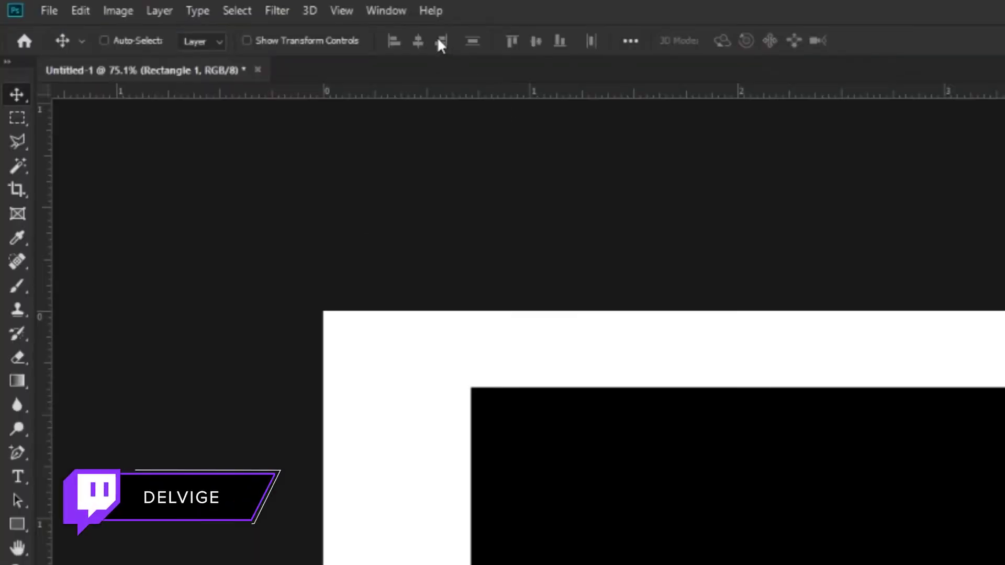
click(387, 12)
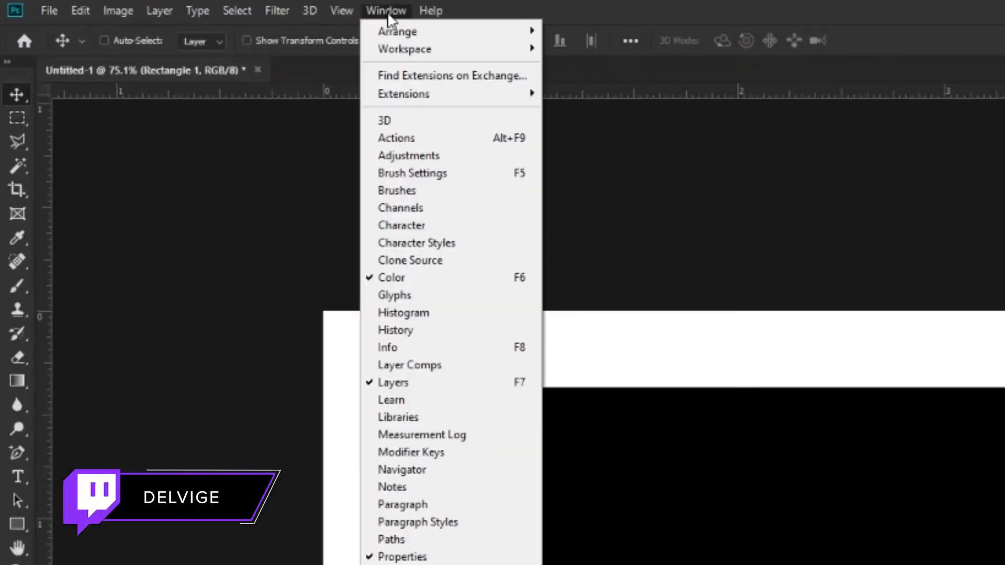
click(401, 330)
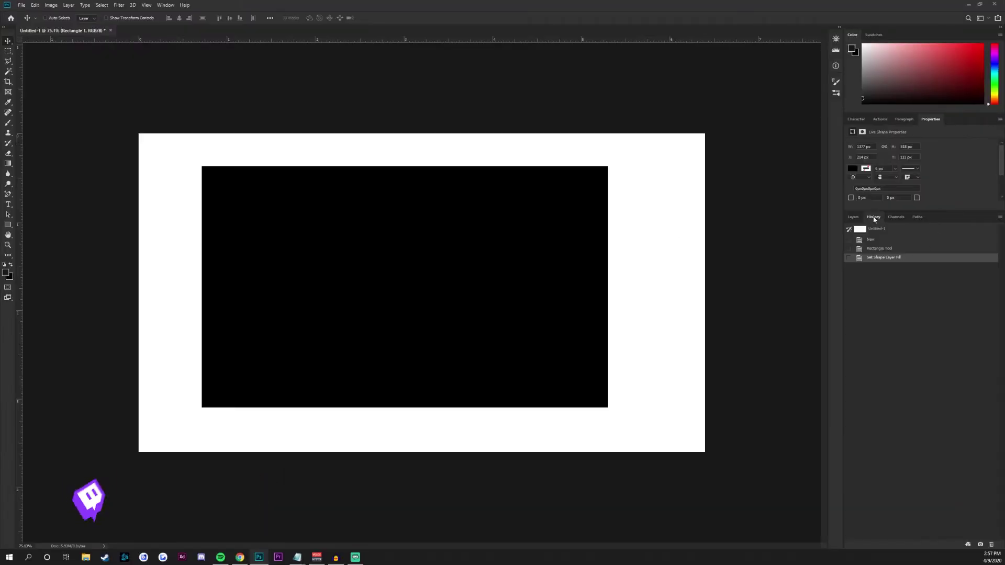
double_click(854, 217)
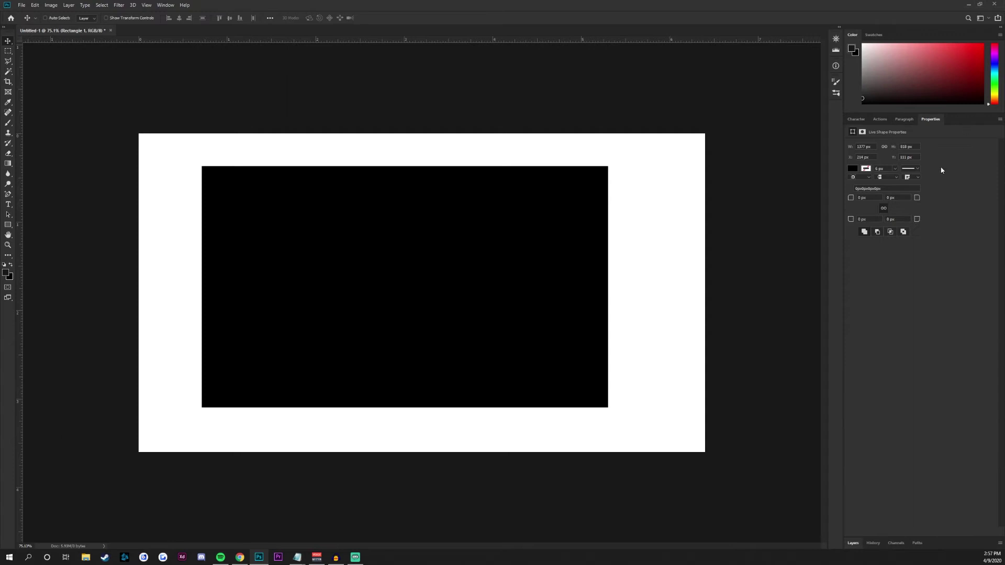
double_click(997, 544)
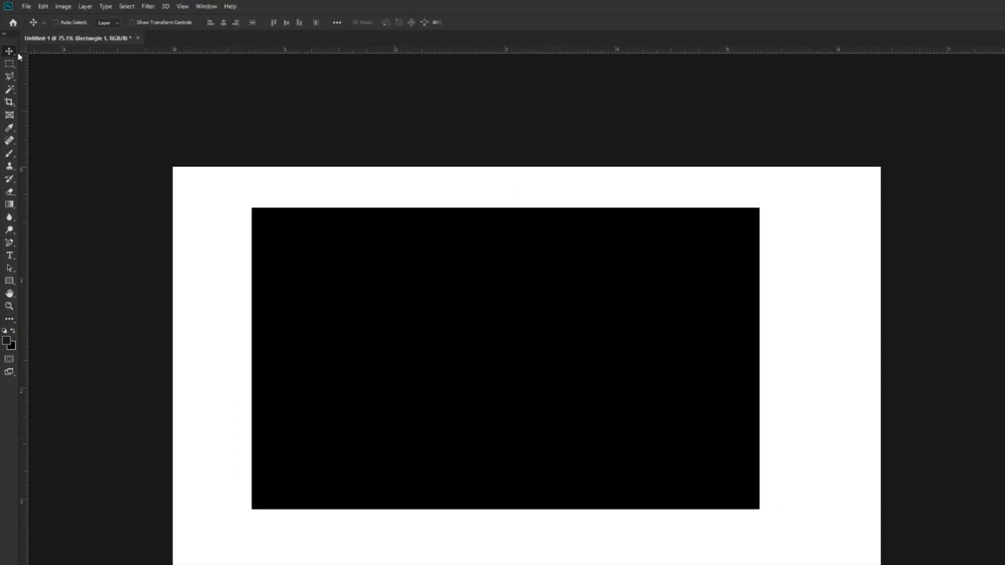
Try the Rectangular Marquee tool by drawing selections over the black rectangle, and clear the selection.
mouse_move(560, 342)
mouse_down()
mouse_move(583, 338)
mouse_move(514, 356)
mouse_move(603, 390)
mouse_move(538, 330)
mouse_move(544, 336)
mouse_up()
click(12, 64)
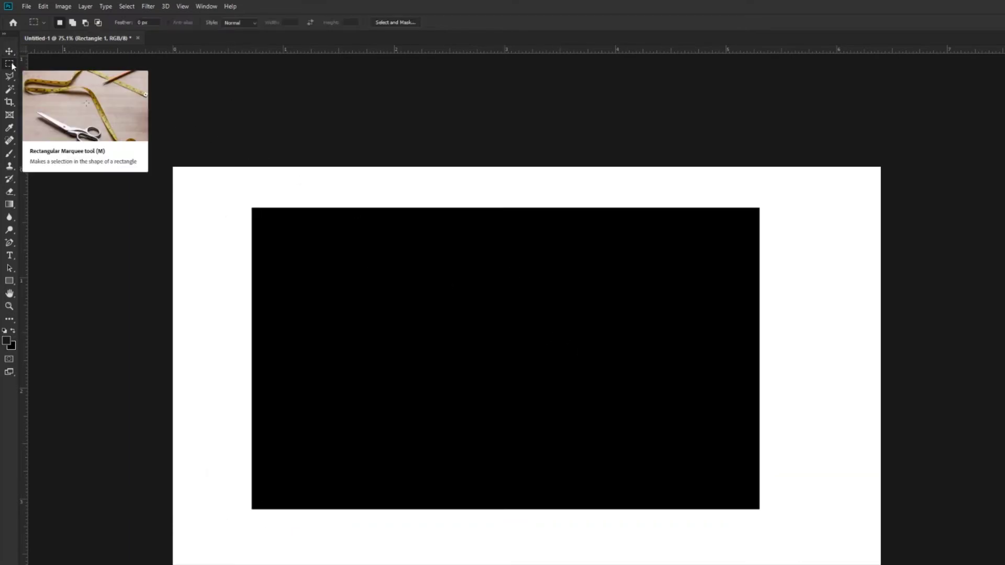
click(12, 64)
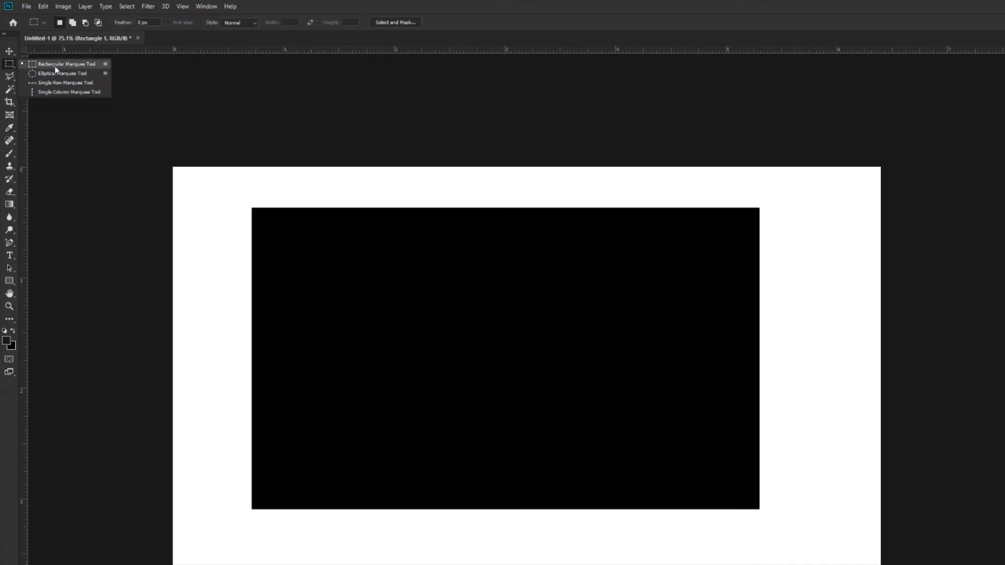
drag(284, 218, 812, 523)
mouse_move(225, 181)
mouse_down()
mouse_move(393, 353)
mouse_move(826, 510)
mouse_move(838, 530)
mouse_up()
click(838, 530)
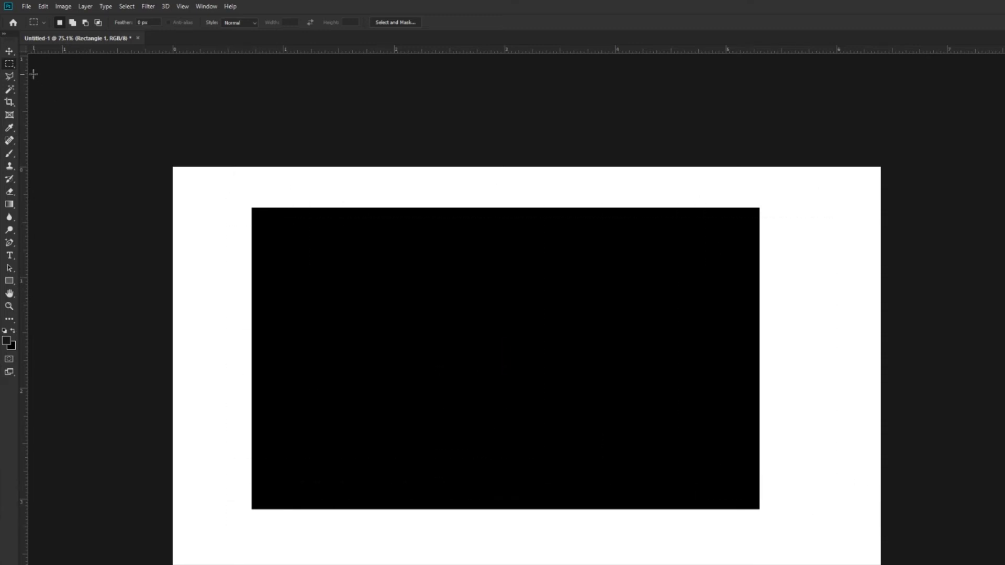
Outline the black rectangle roughly with a many-sided Polygonal Lasso selection and deselect it.
click(9, 77)
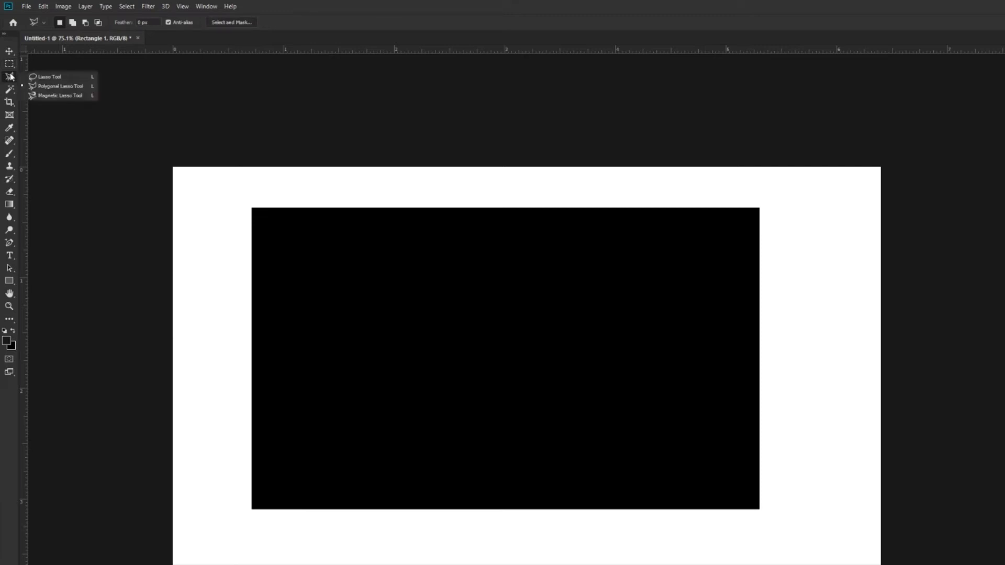
click(52, 86)
click(348, 182)
click(249, 185)
click(204, 265)
click(218, 387)
click(334, 507)
click(779, 508)
click(762, 230)
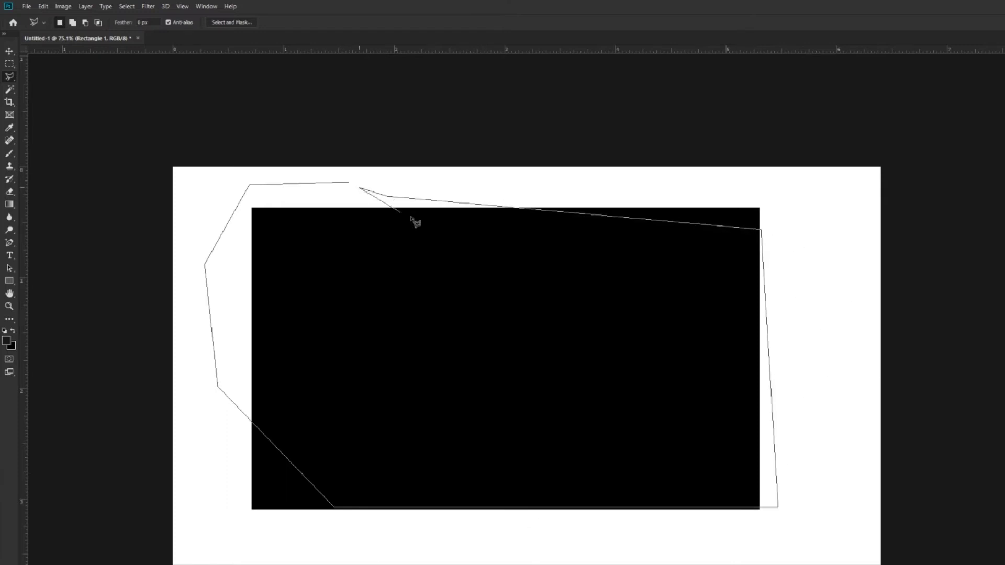
double_click(396, 199)
key(ctrl+d)
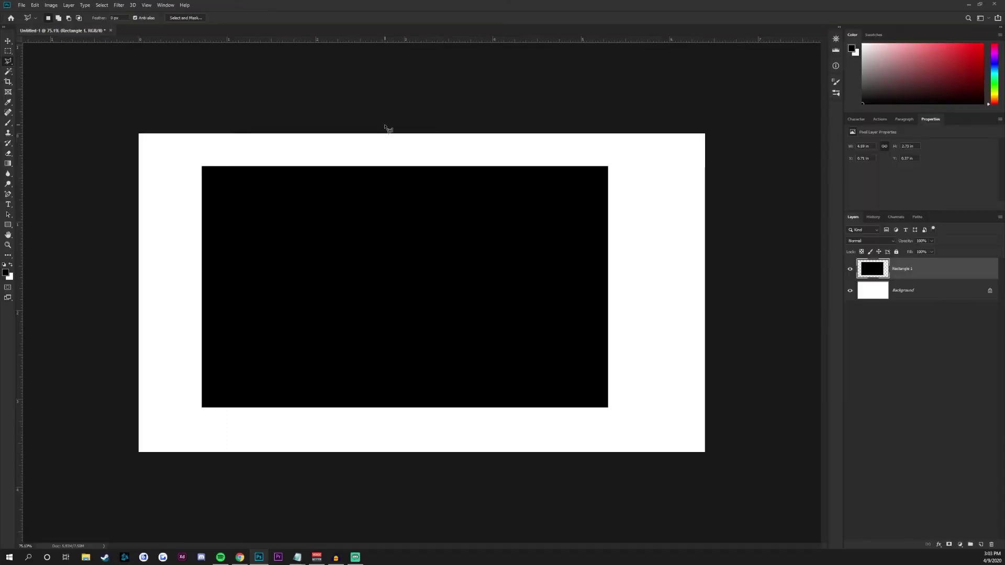
Try the Magic Wand tool on the black rectangle and open its tolerance value for editing.
click(11, 76)
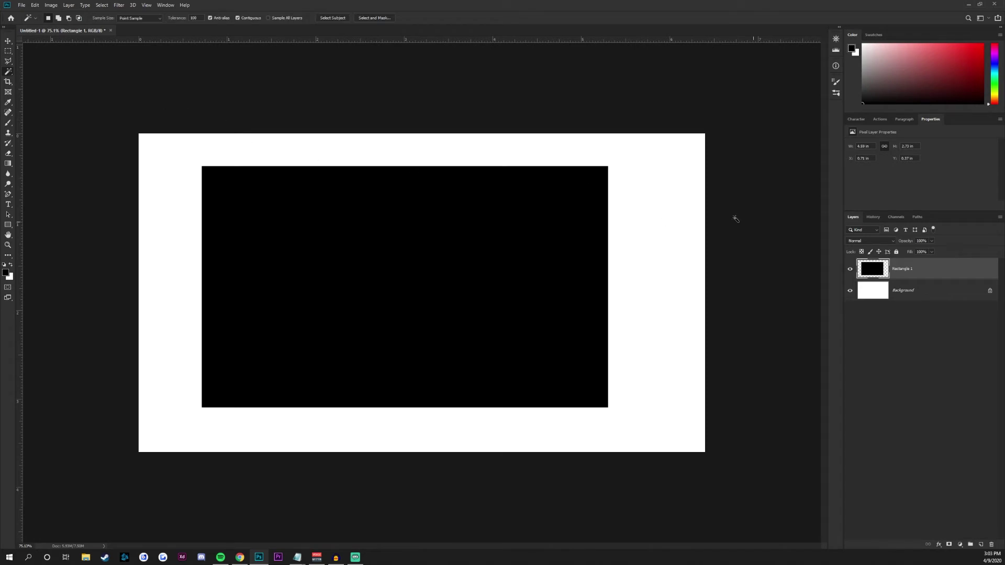
click(301, 213)
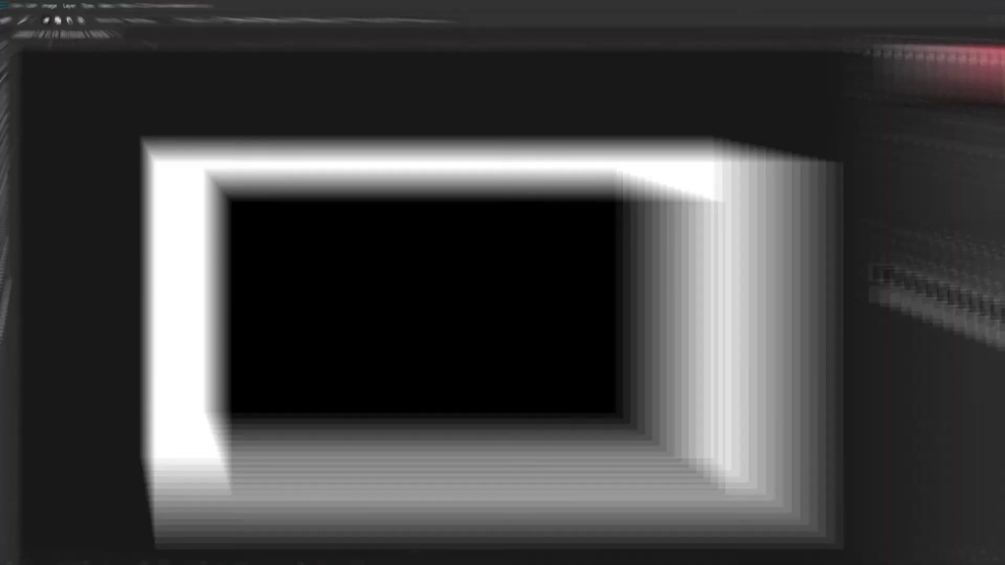
click(201, 19)
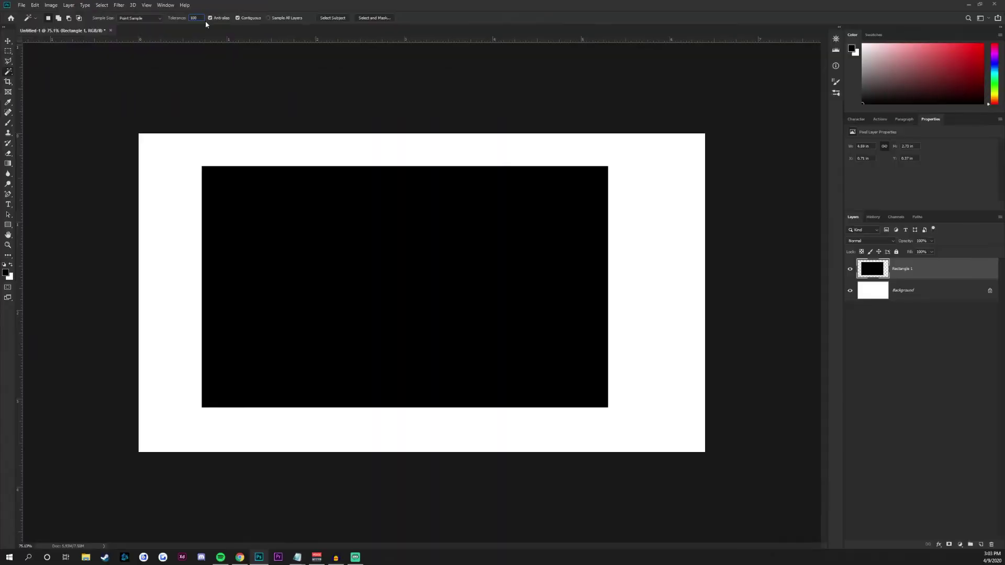
Try to crop the canvas inward from its left edge with the Crop tool and cancel the crop.
click(10, 81)
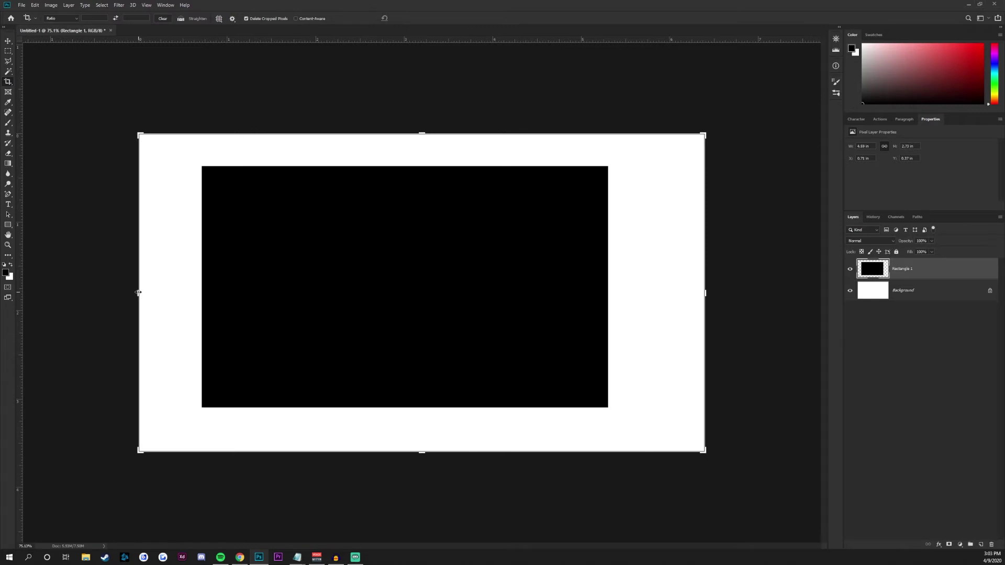
drag(138, 292, 193, 292)
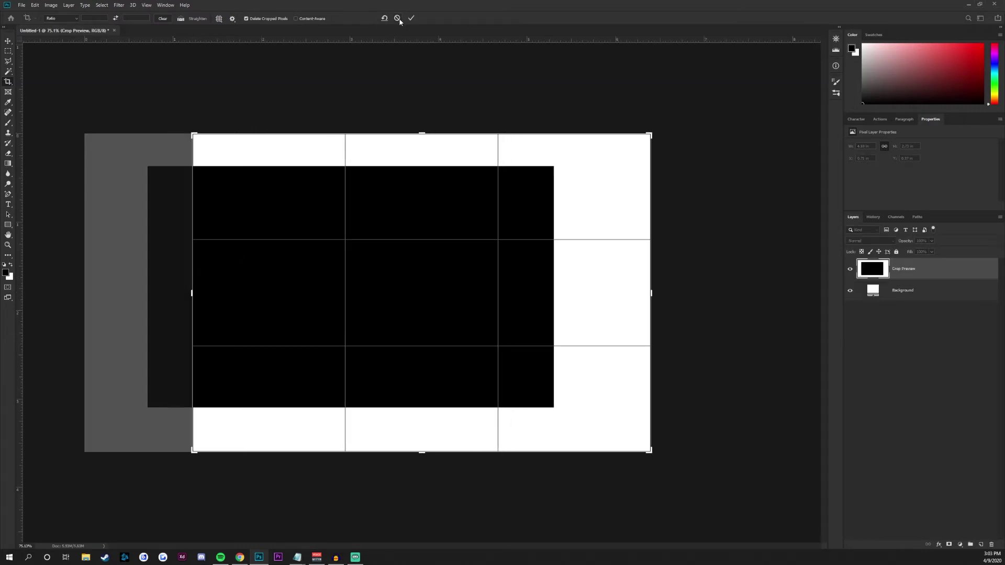
click(398, 19)
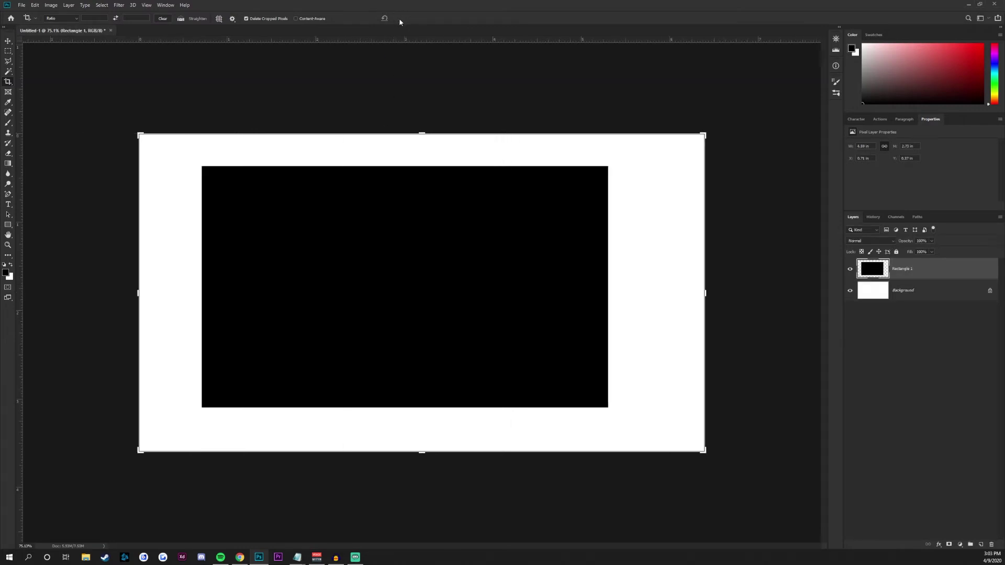
Set the foreground color to bright blue (#00a2ff) in the Color Picker.
click(11, 103)
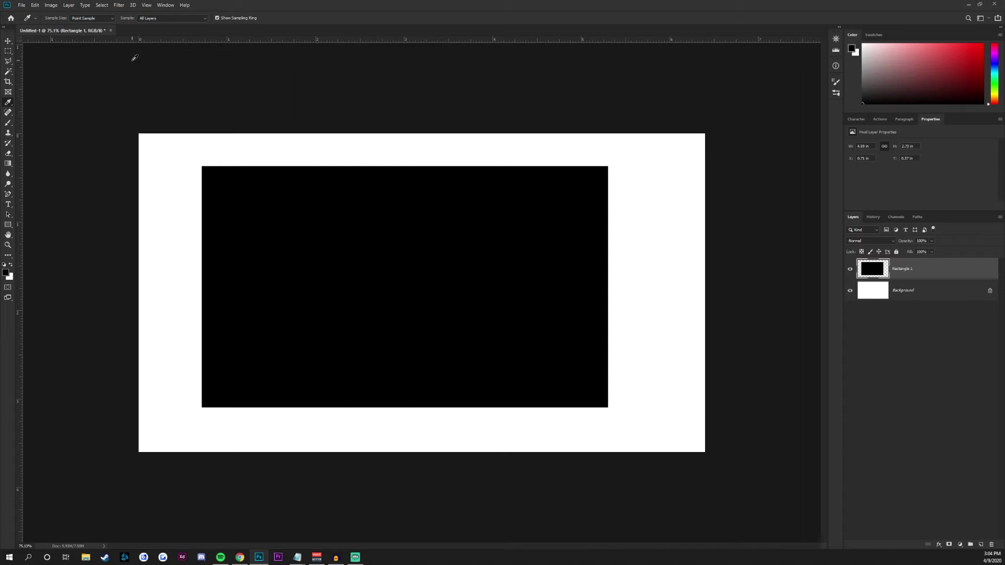
drag(390, 61, 236, 183)
key(m)
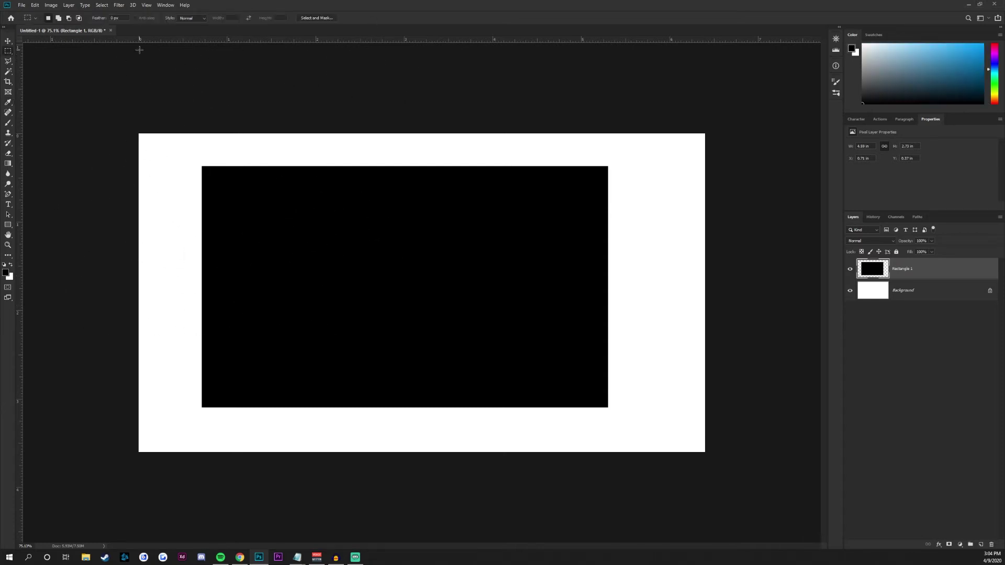
click(6, 273)
click(559, 135)
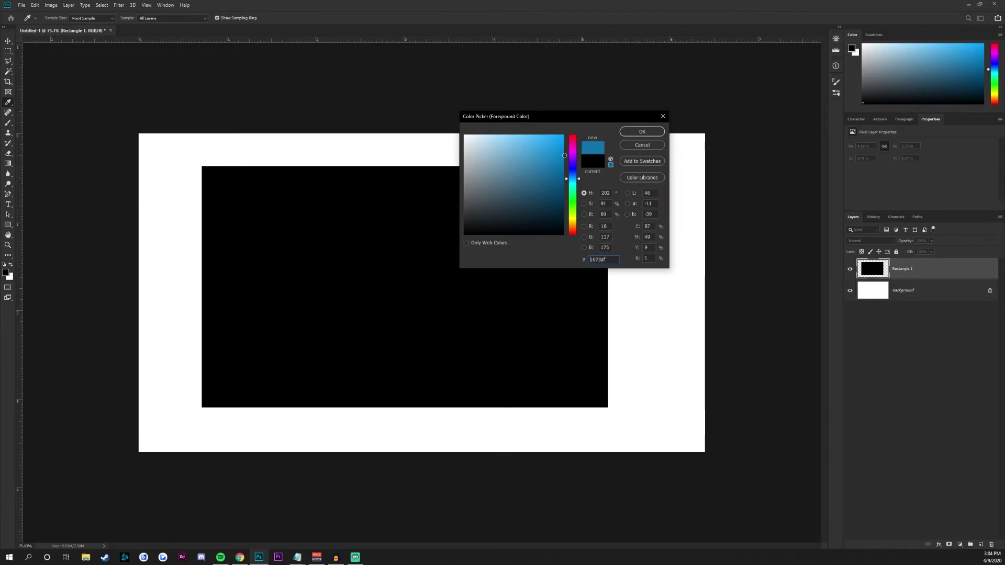
click(647, 130)
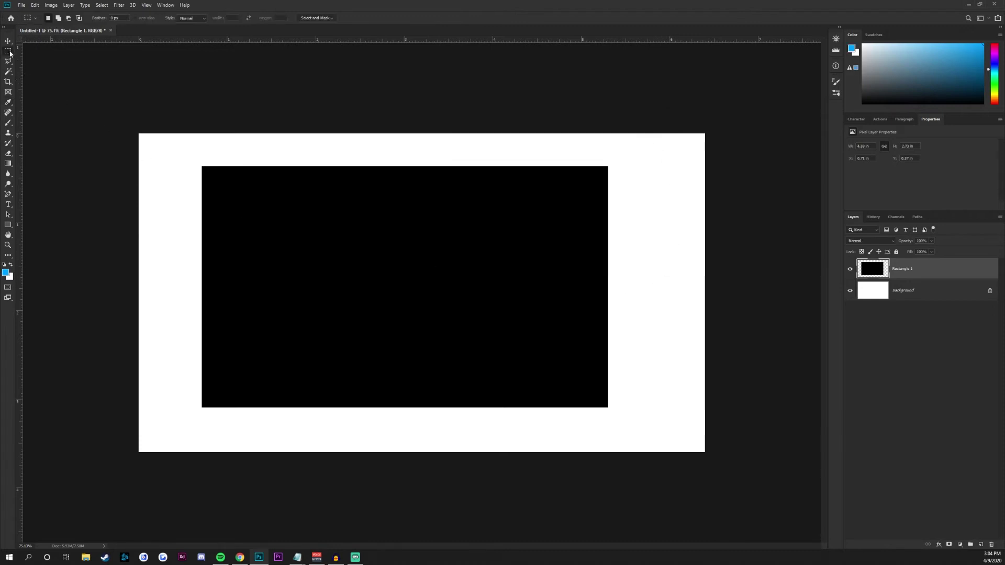
Marquee a smaller rectangle inside the black one, swap the foreground and background colors, fill the selection with blue and deselect.
drag(307, 201, 475, 318)
click(11, 264)
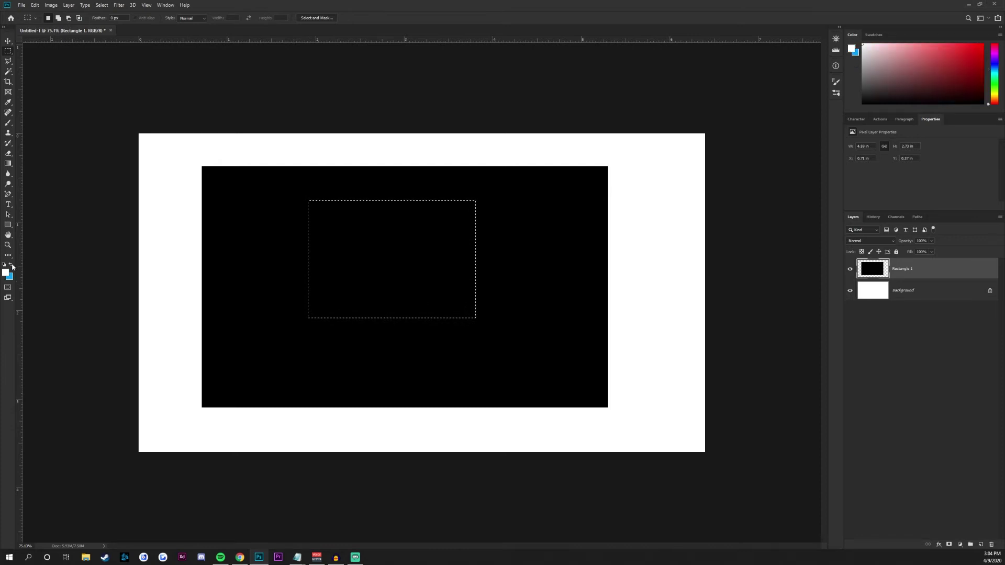
key(ctrl+BackSpace)
key(ctrl+d)
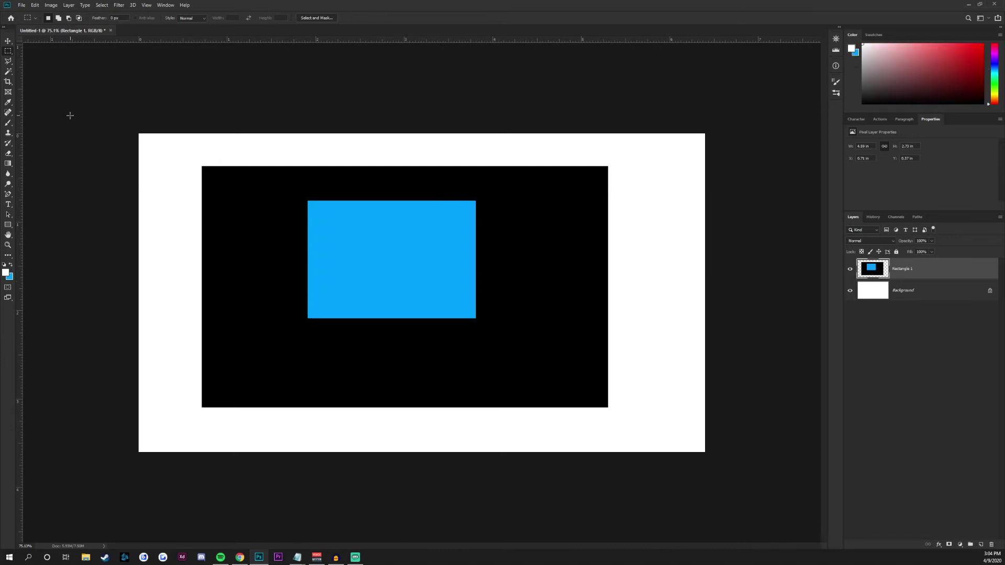
Sample the blue rectangle as the foreground color with the Eyedropper tool and check it in the Color Picker without changing it.
click(6, 103)
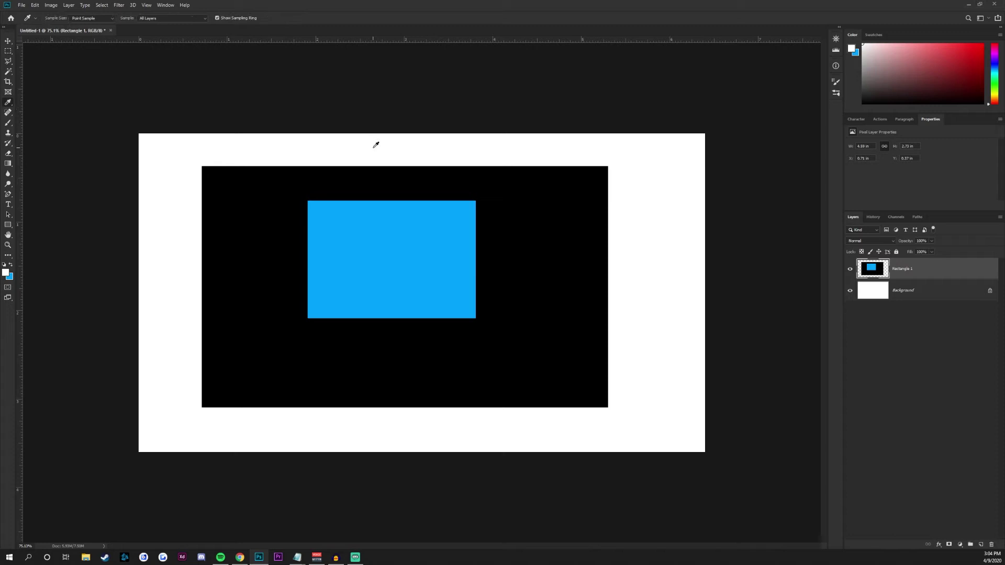
click(400, 241)
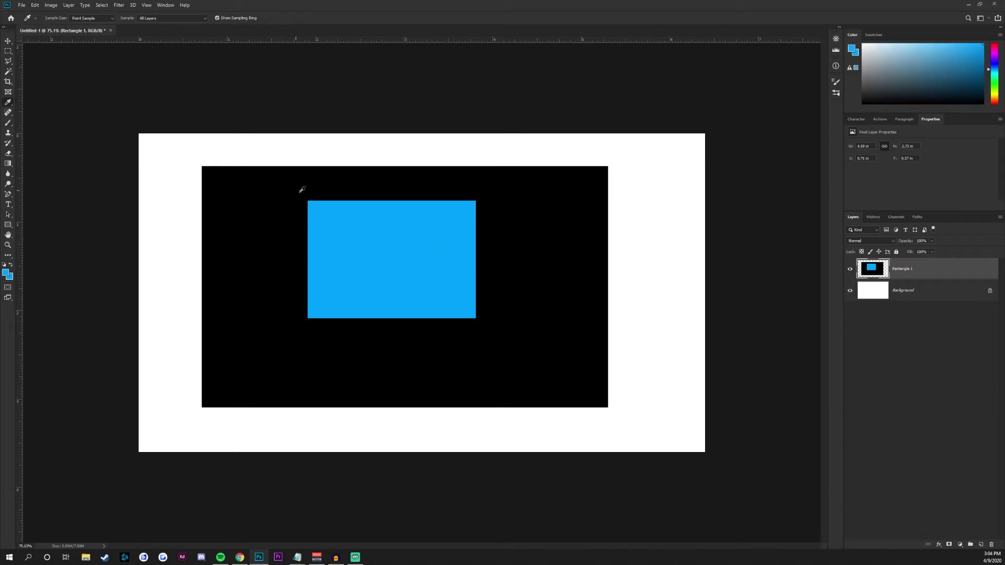
click(7, 274)
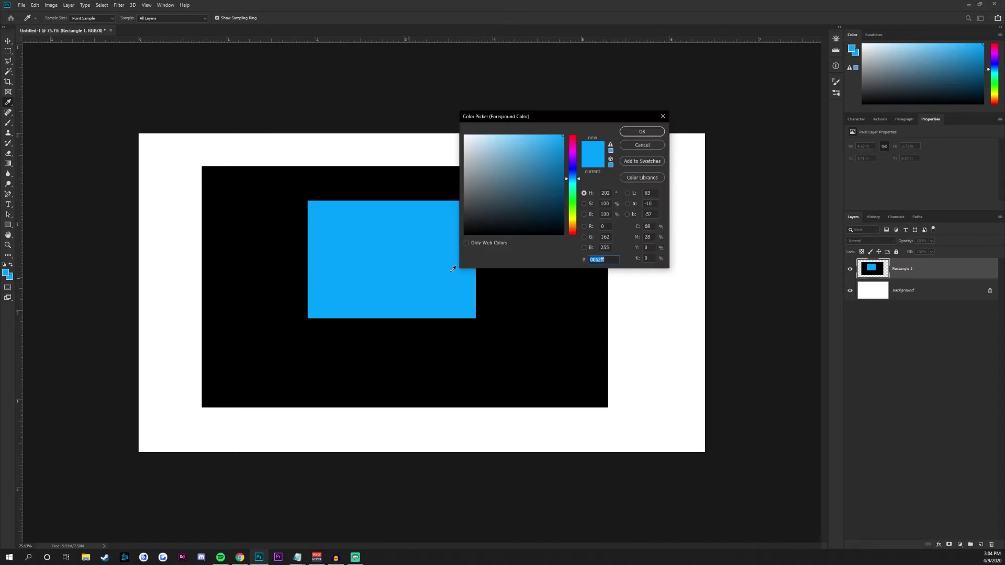
click(641, 148)
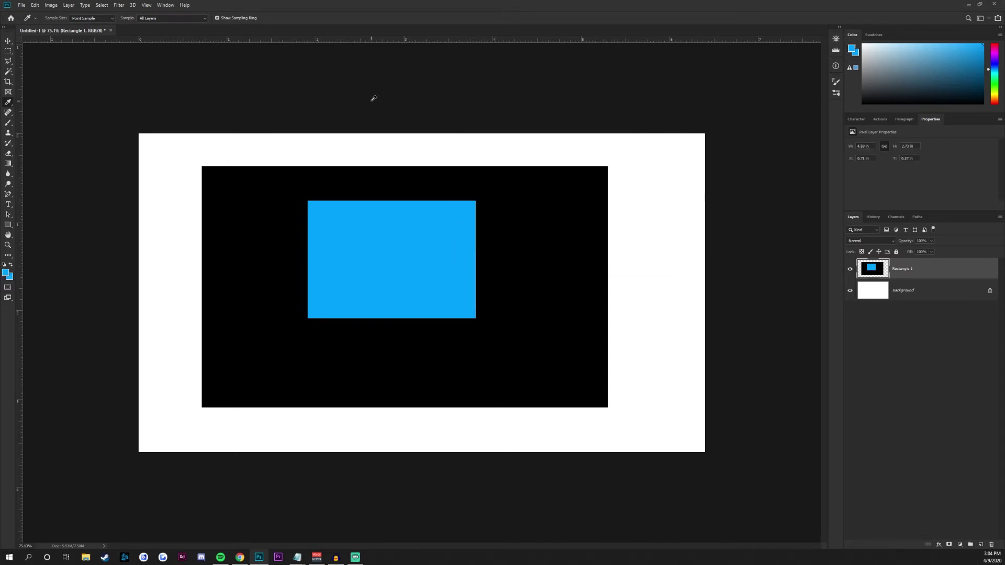
Try a soft stroke with the Brush tool, and set the brush hardness to 100%.
click(9, 123)
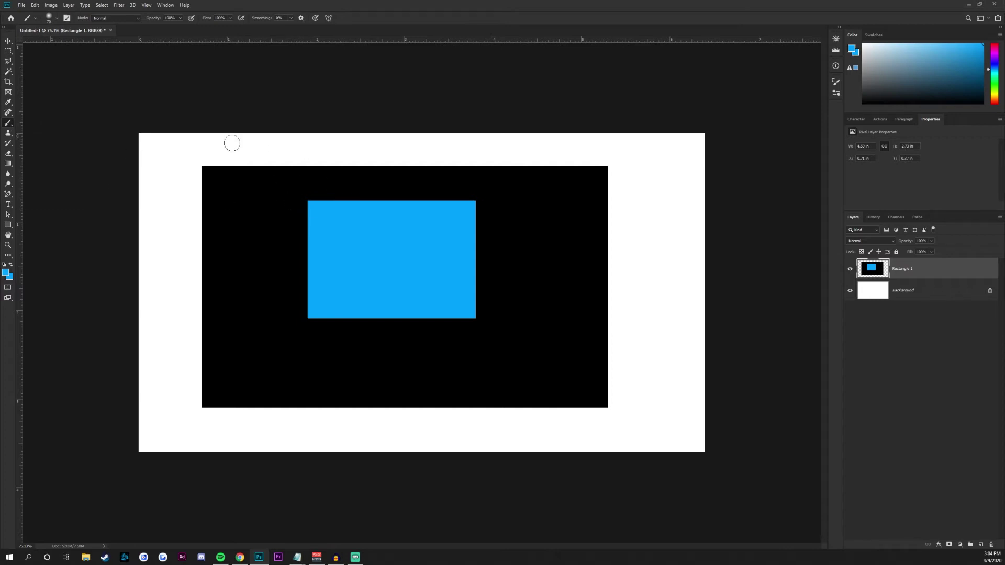
mouse_move(312, 155)
mouse_down()
mouse_move(280, 150)
mouse_move(208, 182)
mouse_move(305, 248)
mouse_move(198, 153)
mouse_move(216, 204)
mouse_up()
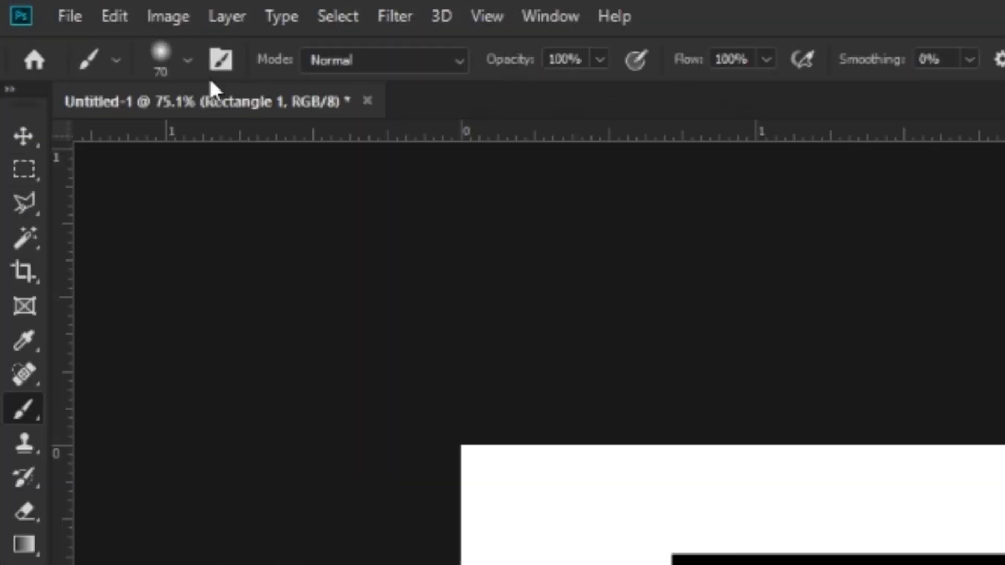
click(56, 19)
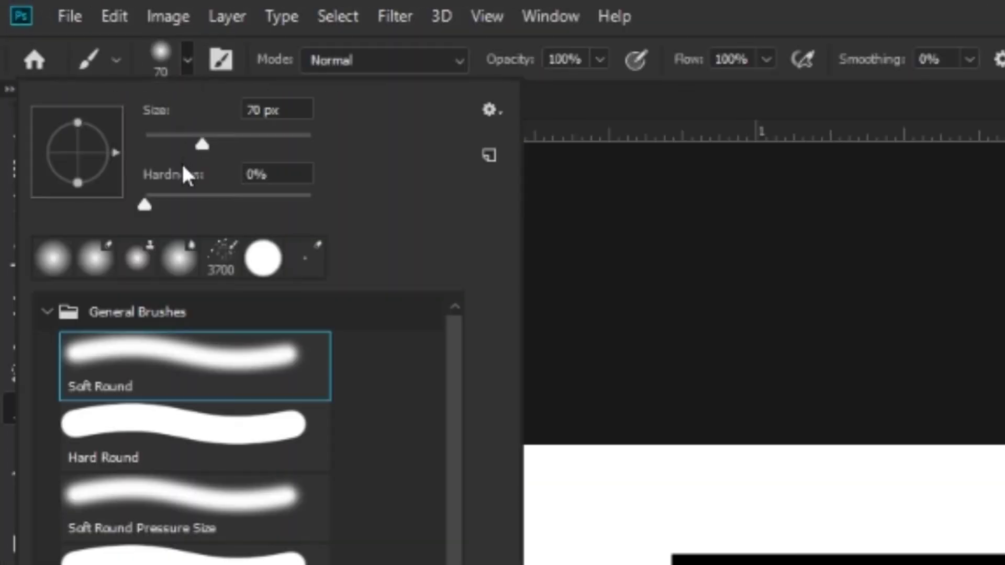
drag(157, 195, 311, 195)
click(187, 63)
Try a looping hard-edged blue brush stroke over the black rectangle, undo it and look over the brush presets.
mouse_move(257, 142)
mouse_down()
mouse_move(278, 285)
mouse_move(220, 246)
mouse_move(174, 298)
mouse_up()
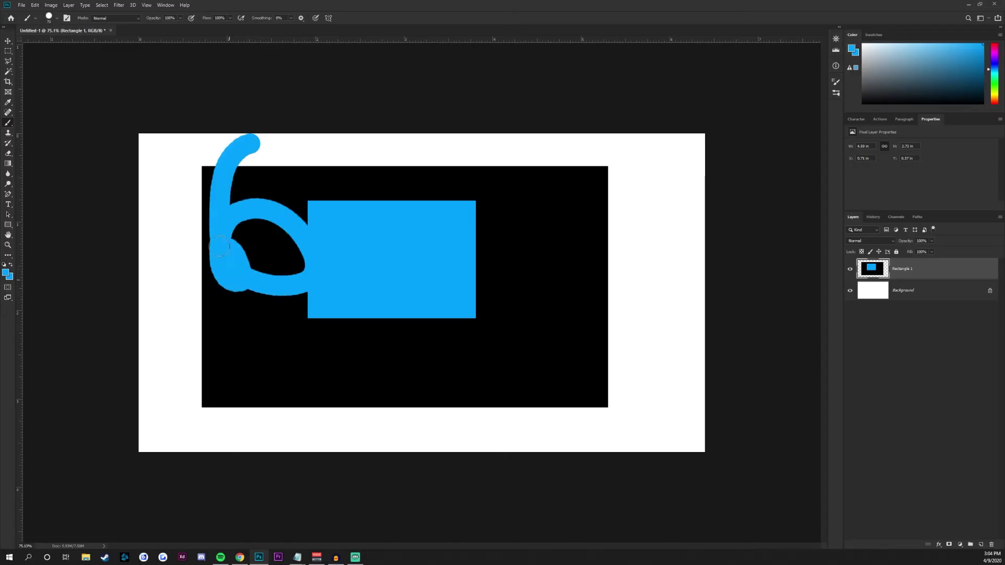
key(ctrl+z)
click(56, 18)
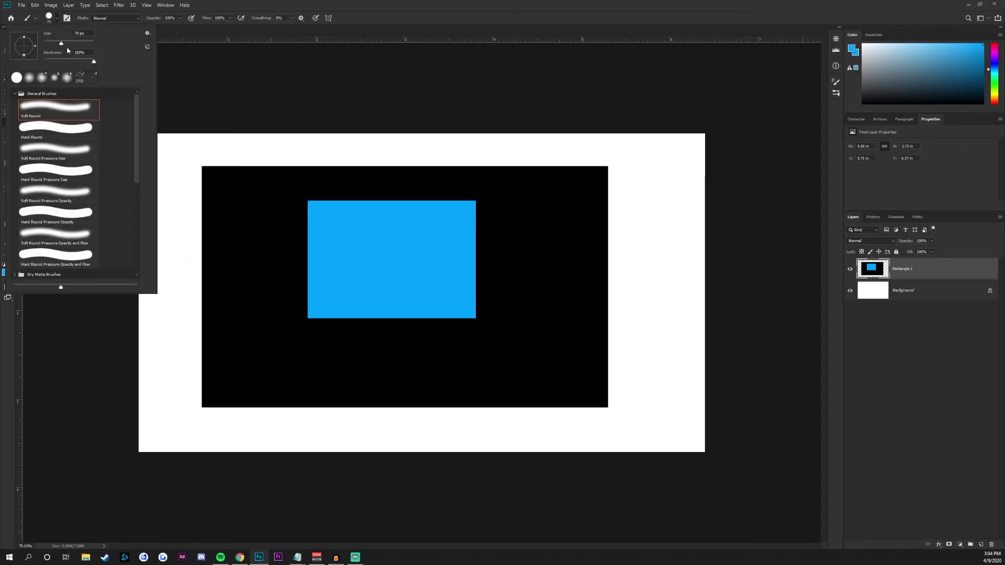
click(57, 19)
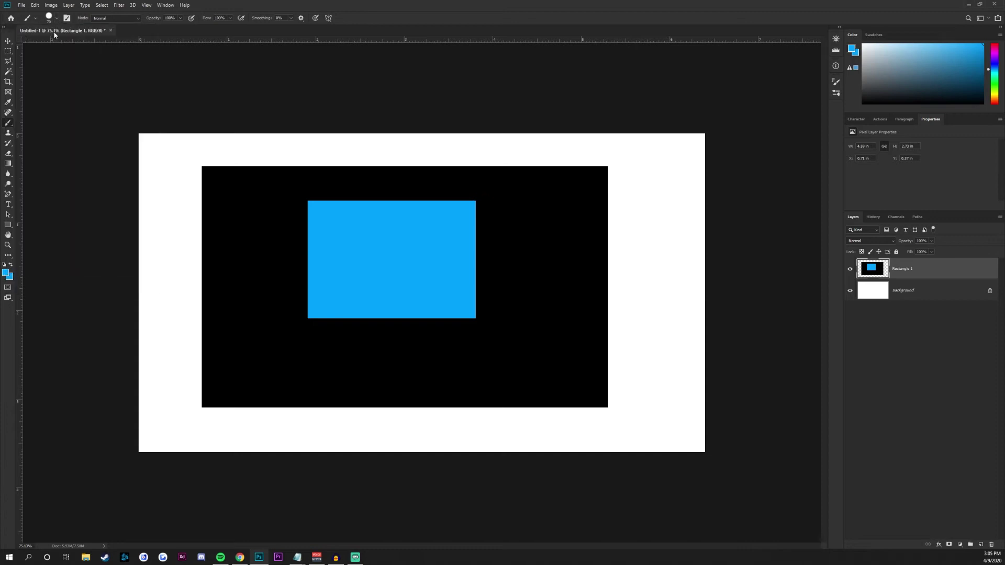
Try the Pencil tool with two thin blue strokes on the canvas and undo each one.
right_click(11, 126)
mouse_move(184, 166)
mouse_down()
mouse_move(175, 272)
mouse_move(184, 350)
mouse_up()
key(ctrl+z)
mouse_move(251, 152)
mouse_down()
mouse_move(376, 162)
mouse_move(216, 153)
mouse_up()
key(ctrl+z)
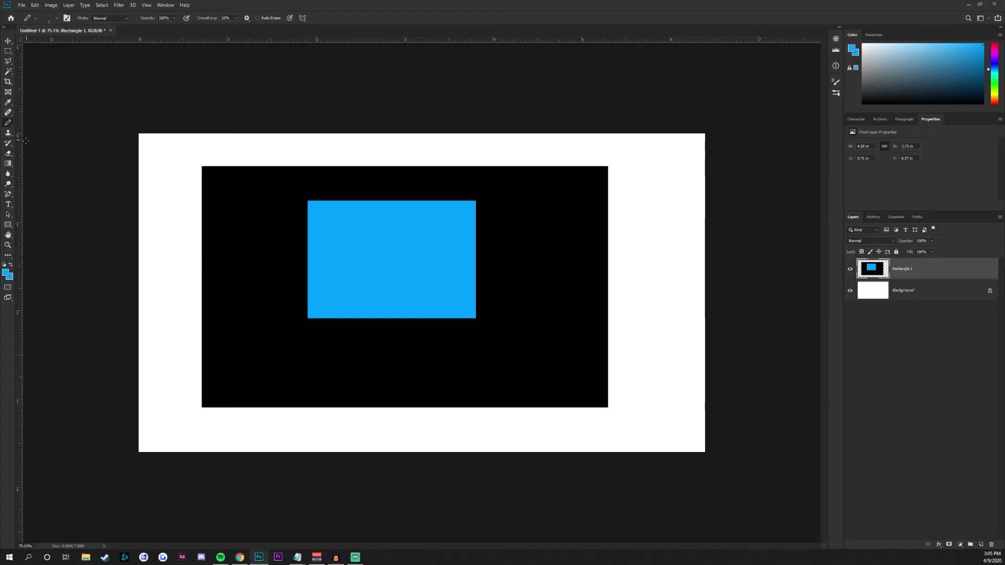
Try erasing the black rectangle's upper-left corner with the soft Eraser tool and undo the erasure.
click(10, 155)
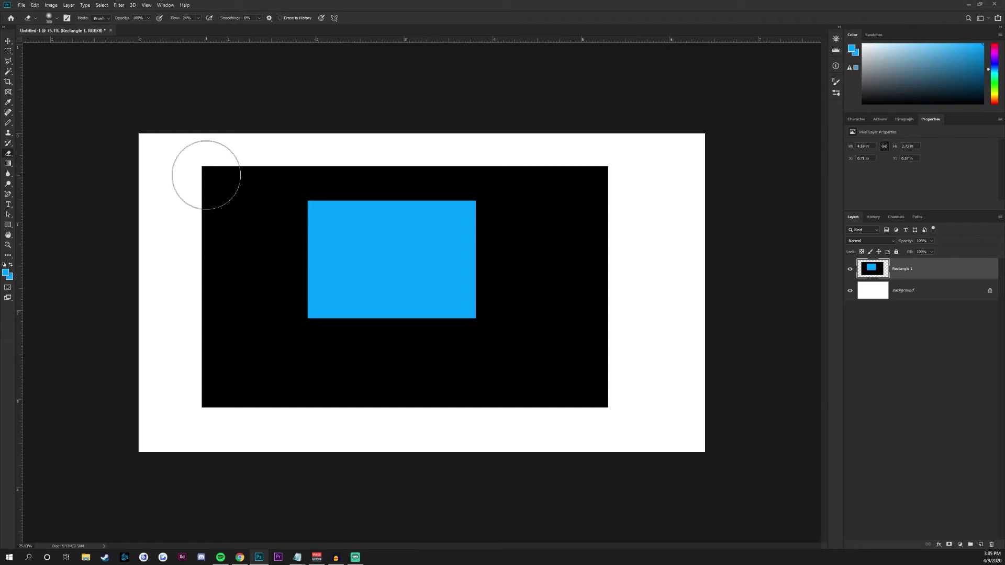
mouse_move(193, 153)
mouse_down()
mouse_move(204, 180)
mouse_move(171, 153)
mouse_move(278, 189)
mouse_move(160, 180)
mouse_up()
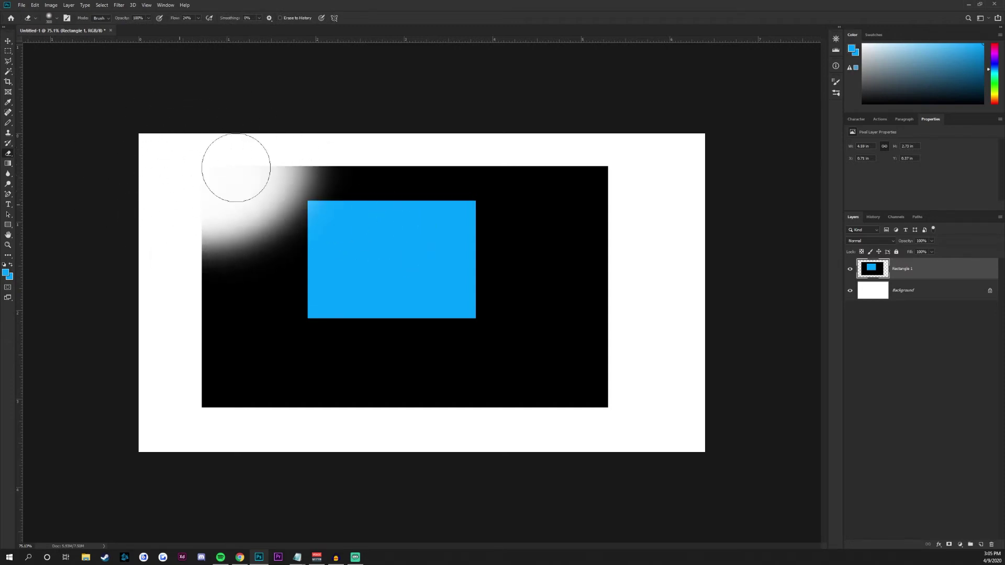
key(ctrl+z)
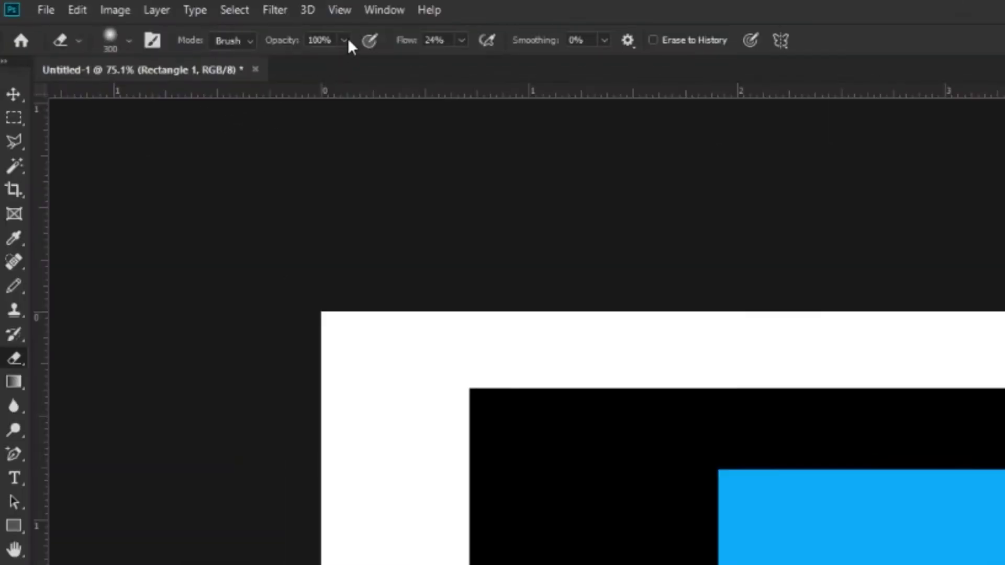
Try the Eraser at 35% opacity on the black rectangle's upper-left corner.
click(150, 18)
drag(291, 62, 287, 62)
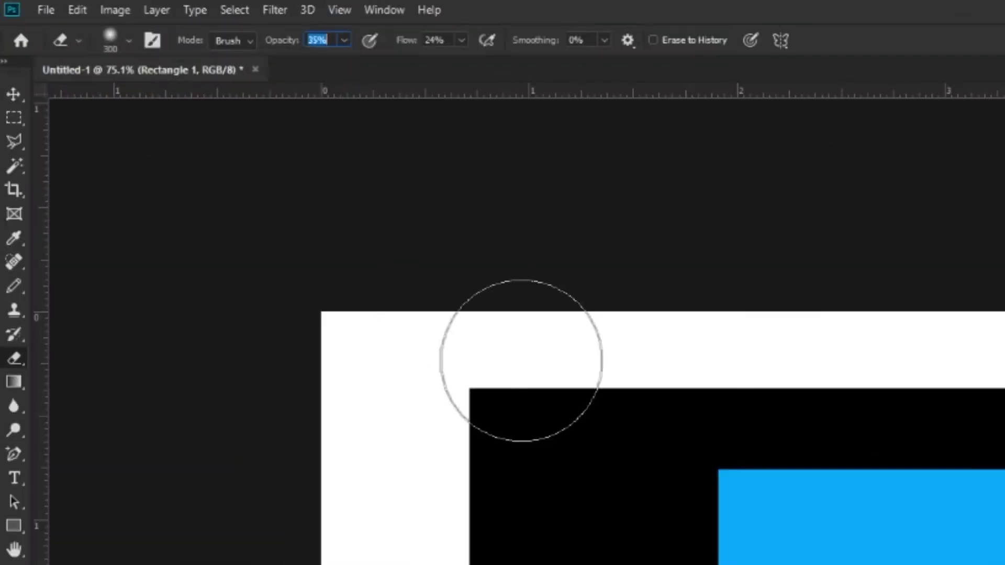
drag(458, 294, 396, 421)
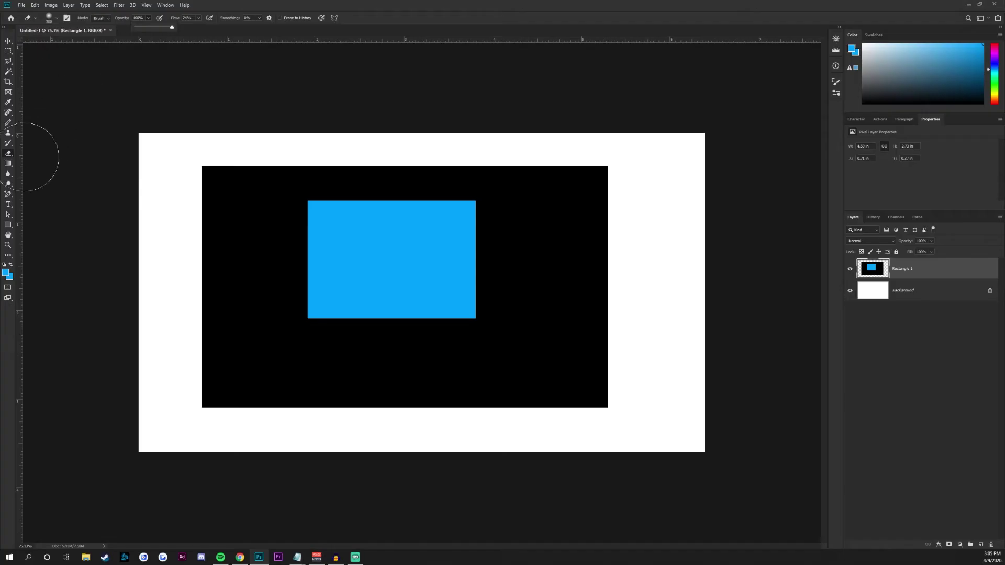
Remove the black area around the blue rectangle with the Magic Eraser tool and return to the regular Eraser tool.
right_click(8, 157)
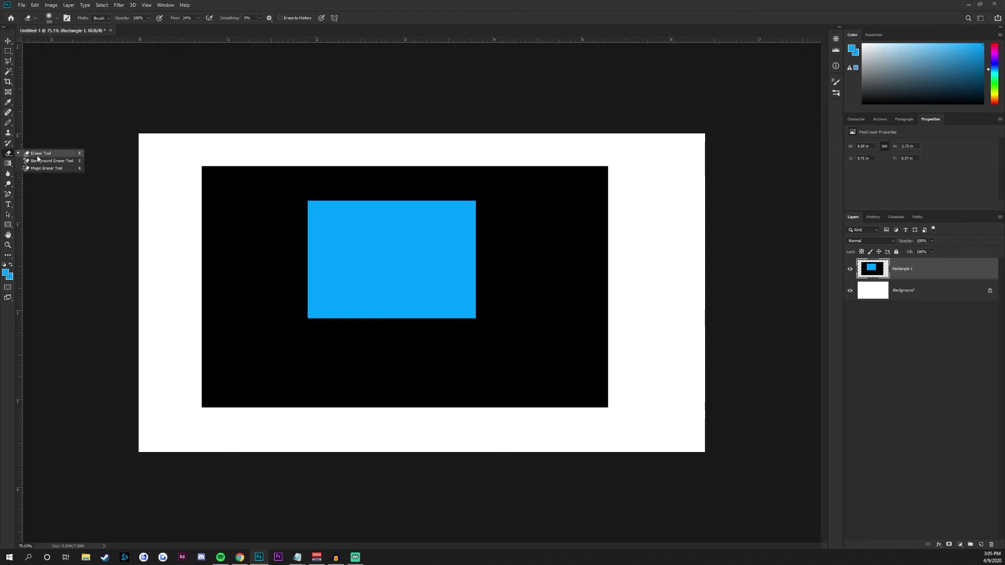
click(47, 168)
click(220, 192)
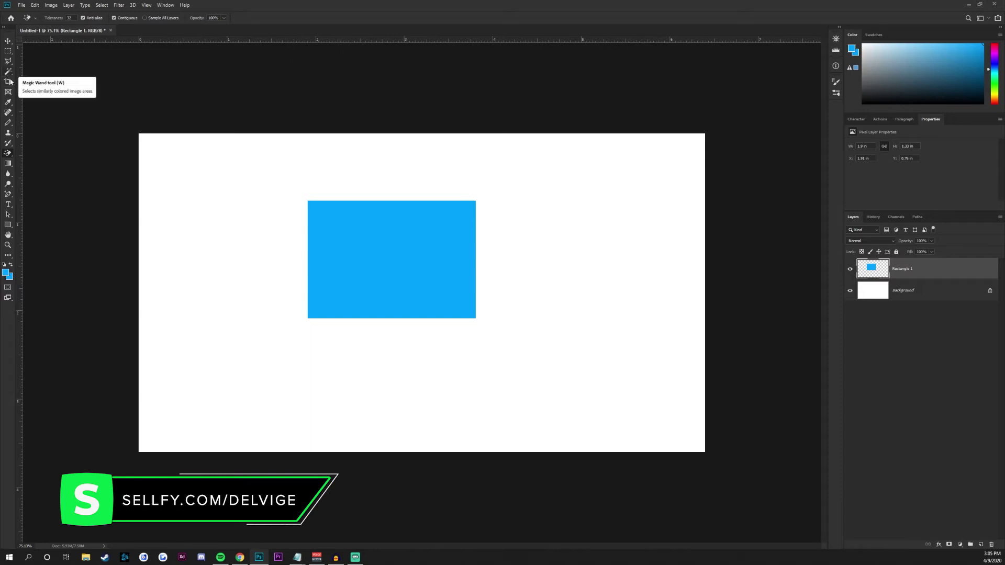
right_click(8, 153)
click(31, 153)
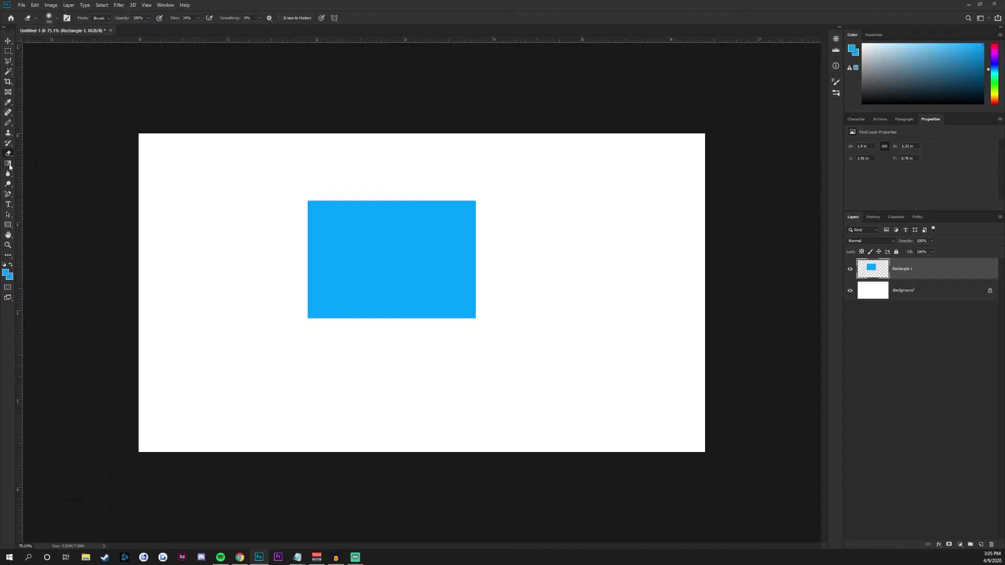
Choose the orange-to-yellow preset for the Gradient tool.
click(9, 167)
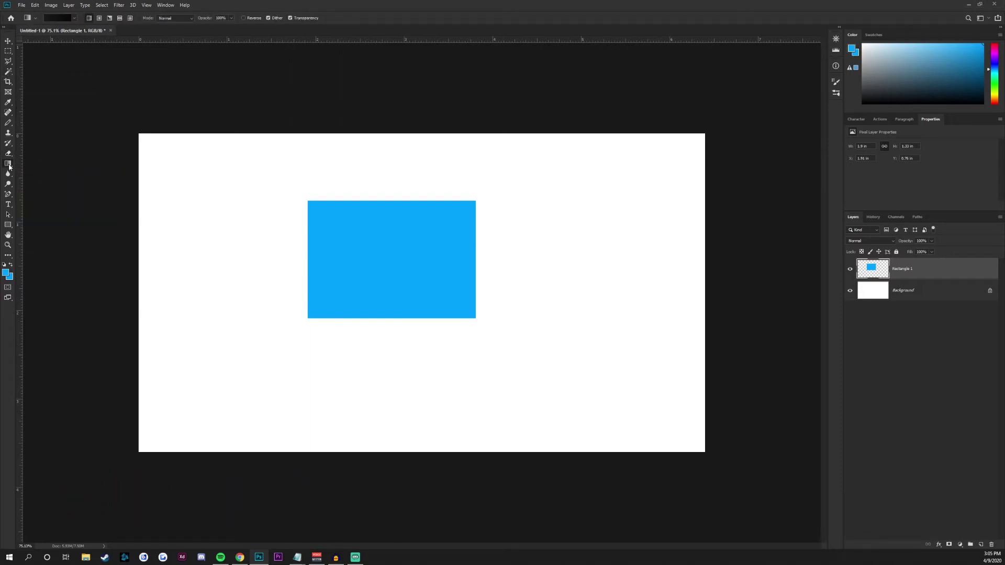
click(75, 19)
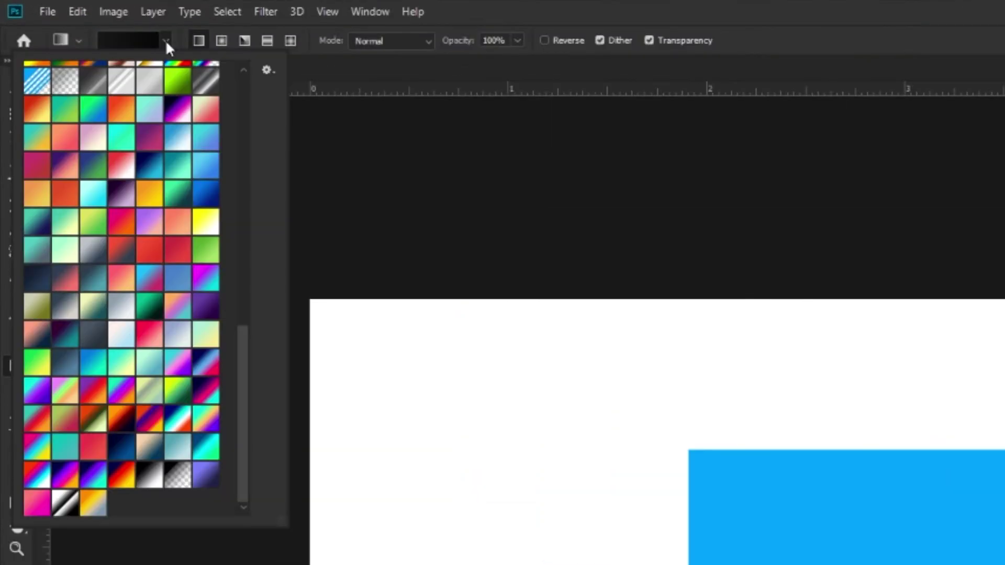
click(157, 204)
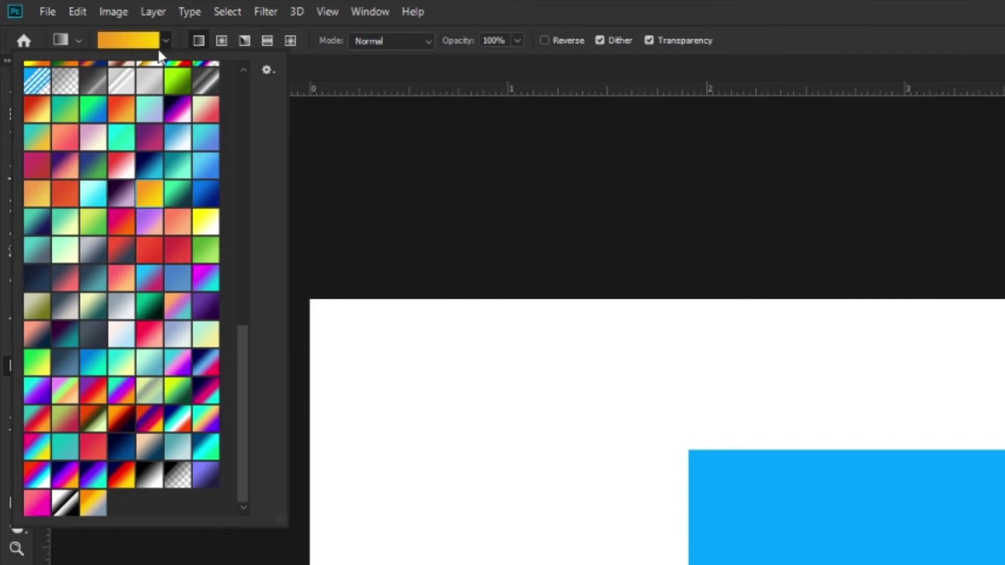
click(163, 42)
Try the orange-to-yellow gradient across the canvas horizontally, diagonally and in reverse, undoing each fill.
drag(144, 281, 593, 242)
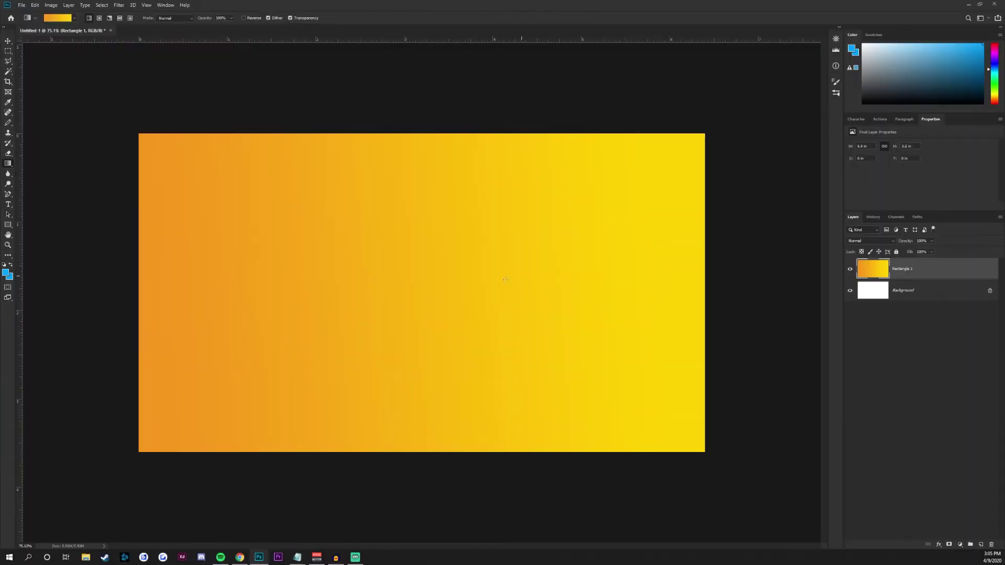
key(ctrl+z)
drag(343, 395, 539, 99)
key(ctrl+z)
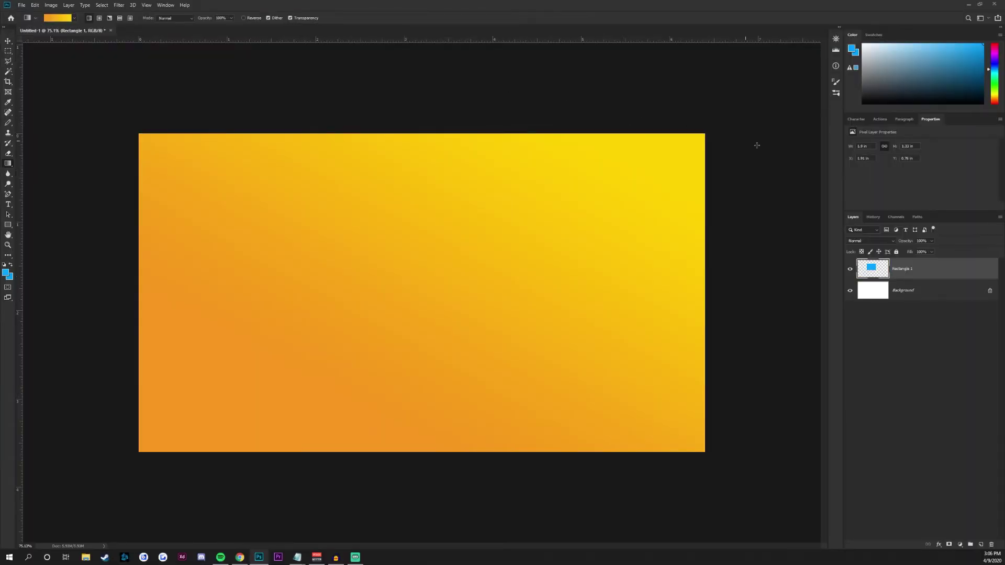
drag(760, 214, 267, 238)
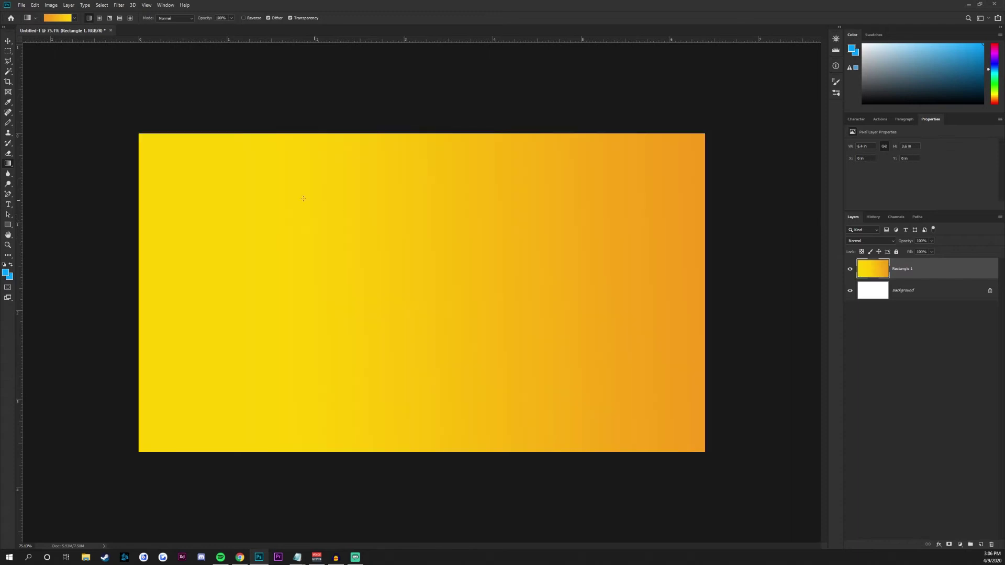
key(ctrl+z)
drag(112, 168, 616, 209)
key(ctrl+z)
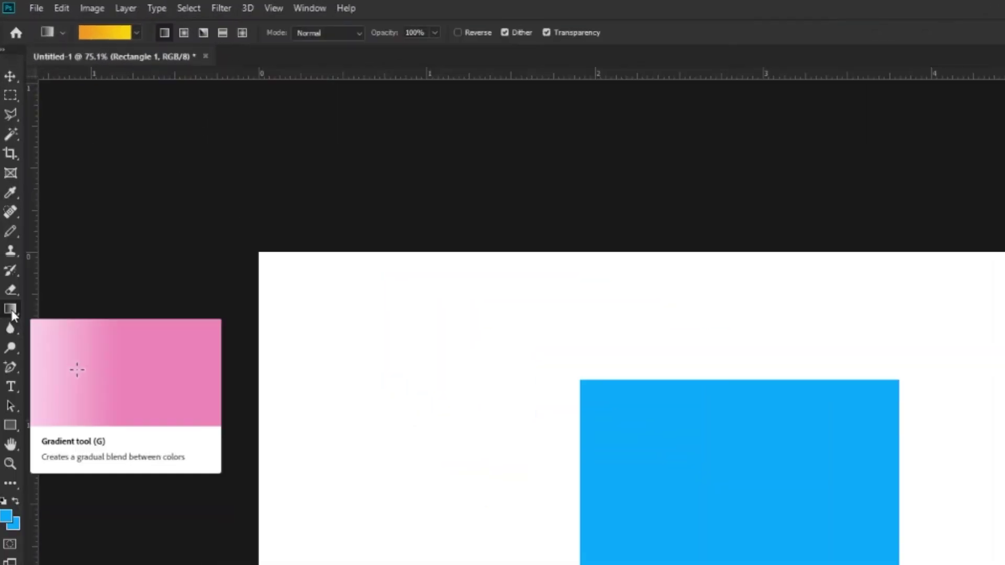
Try filling the empty area of the layer with blue using the Paint Bucket tool, undo it and return to the Gradient tool.
right_click(9, 164)
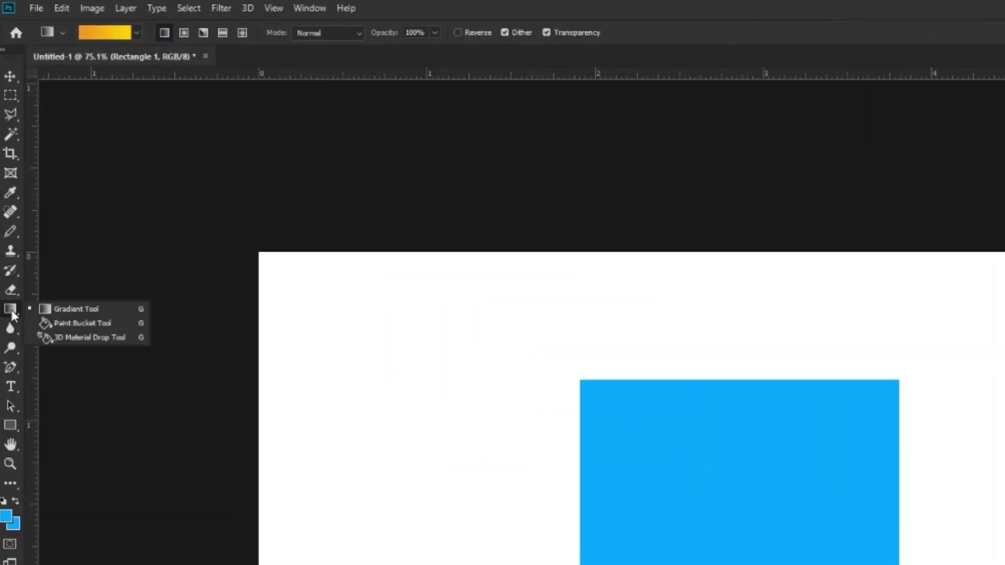
click(92, 325)
click(427, 262)
key(ctrl+z)
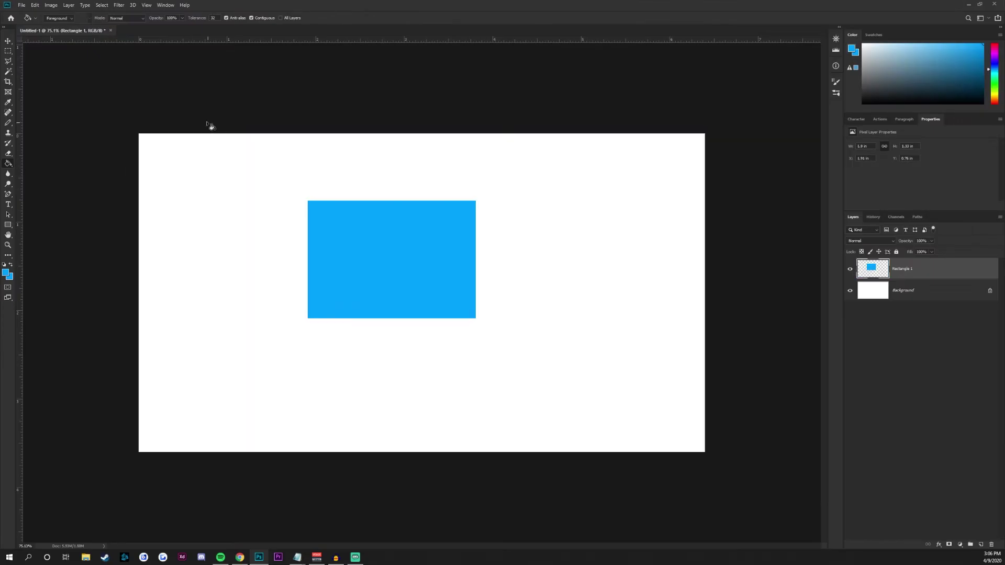
right_click(10, 166)
click(41, 162)
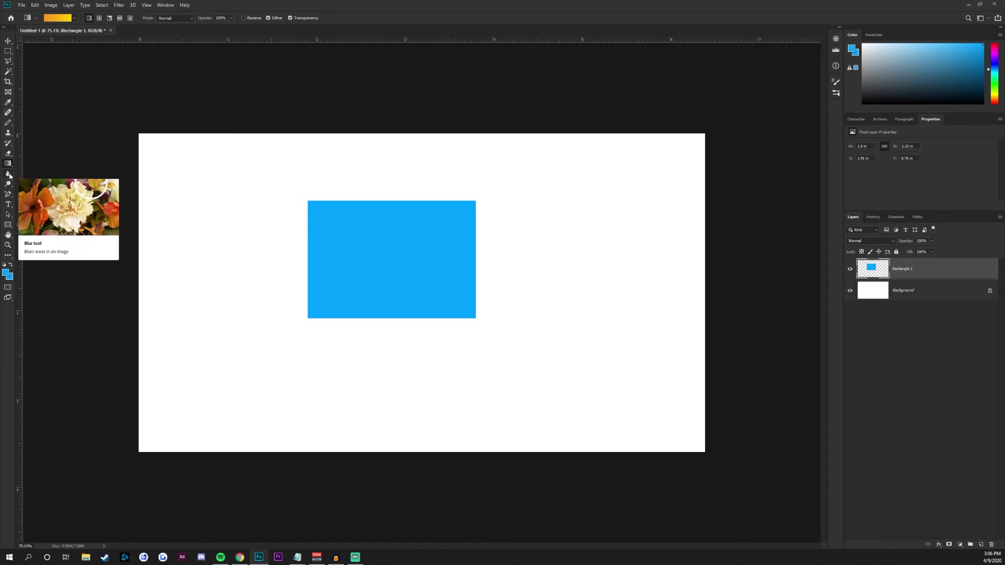
Try smudging the blue rectangle's upper-left corner outward with an enlarged Smudge tool brush and undo the smudge.
click(9, 176)
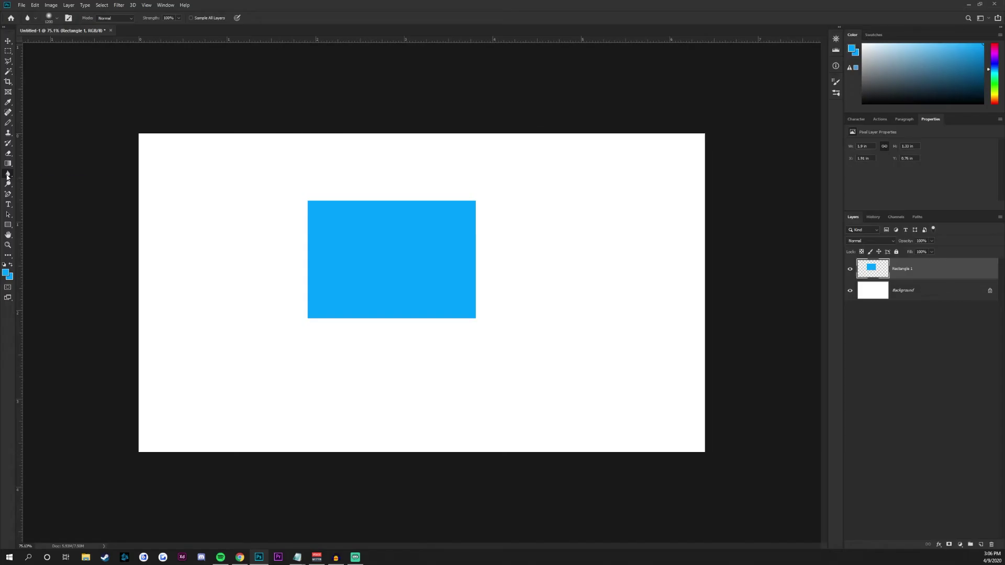
right_click(7, 174)
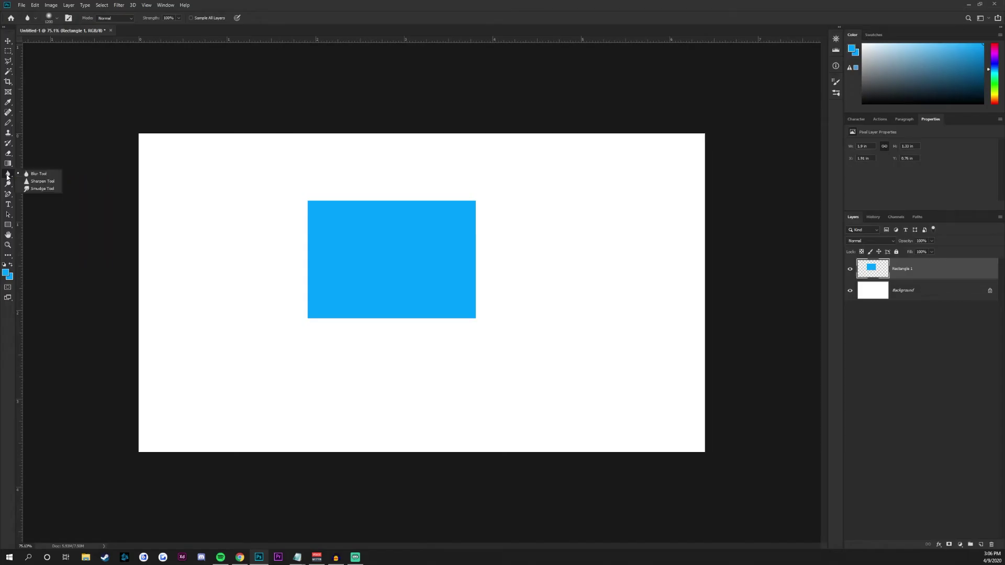
click(31, 188)
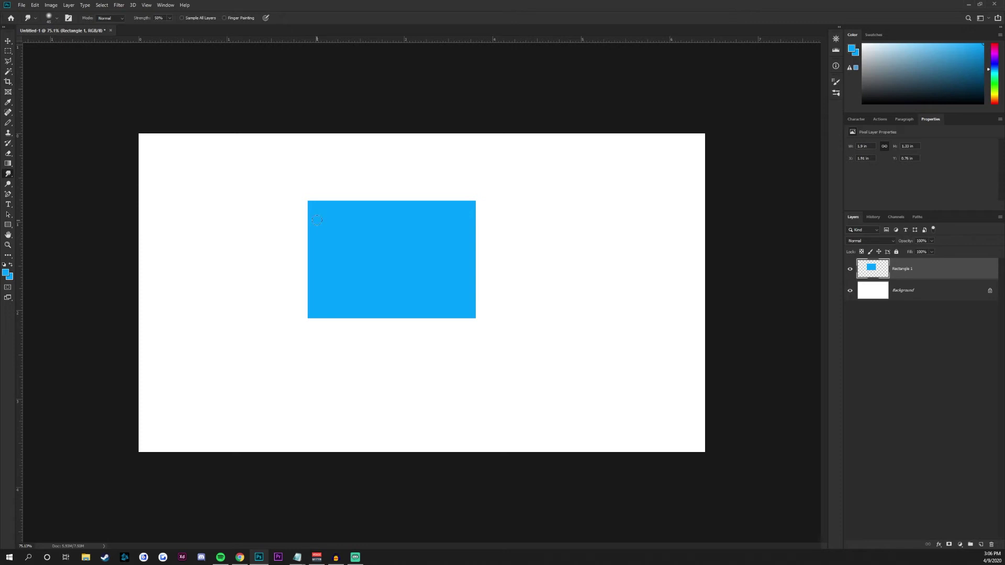
key(bracketright)
key(bracketright)
key(bracketright)
key(bracketright)
key(bracketright)
key(bracketright)
mouse_move(319, 198)
mouse_down()
mouse_move(282, 240)
mouse_move(281, 180)
mouse_up()
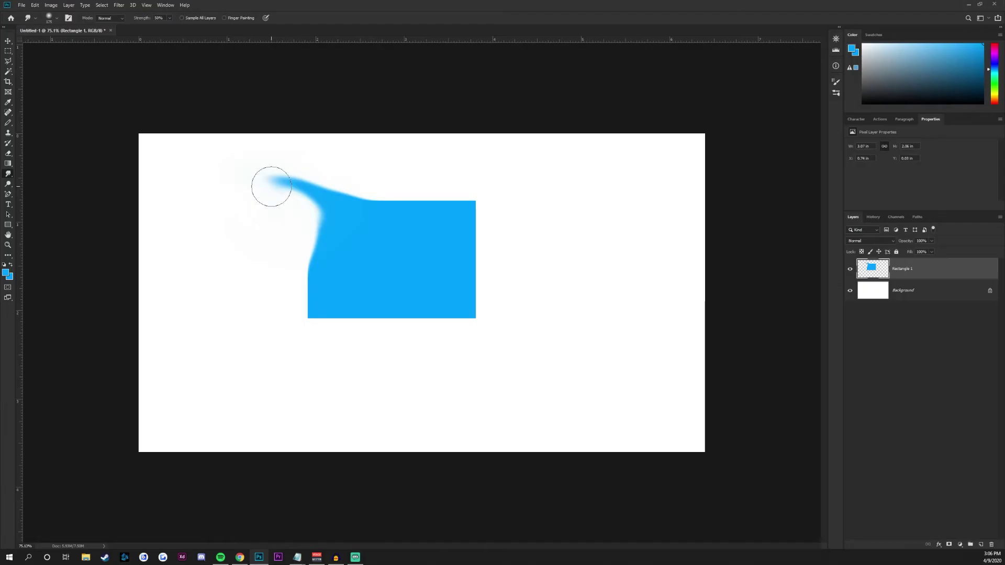
key(ctrl+z)
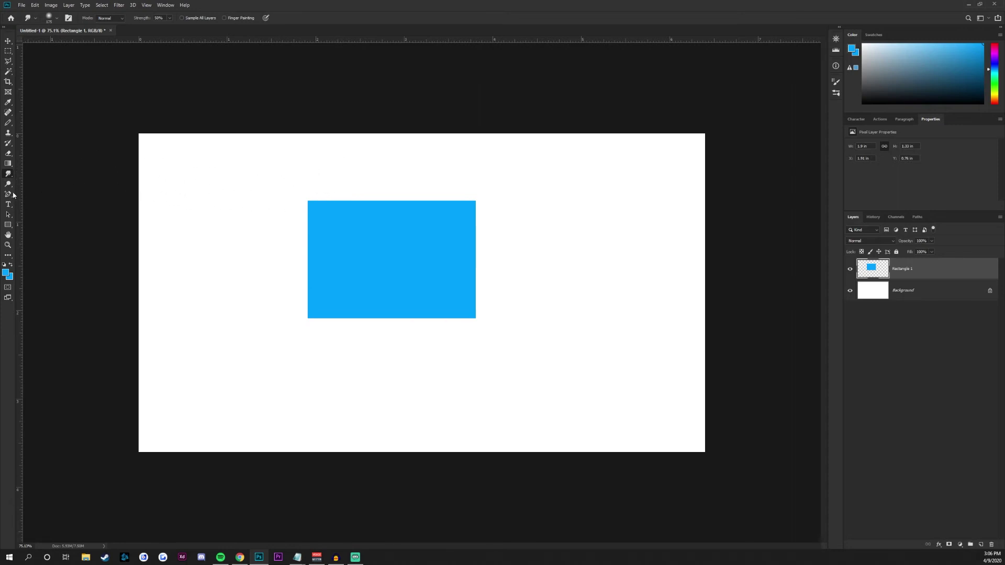
Try drawing a curved path into the blue rectangle with the Pen tool and remove it.
drag(9, 195, 29, 193)
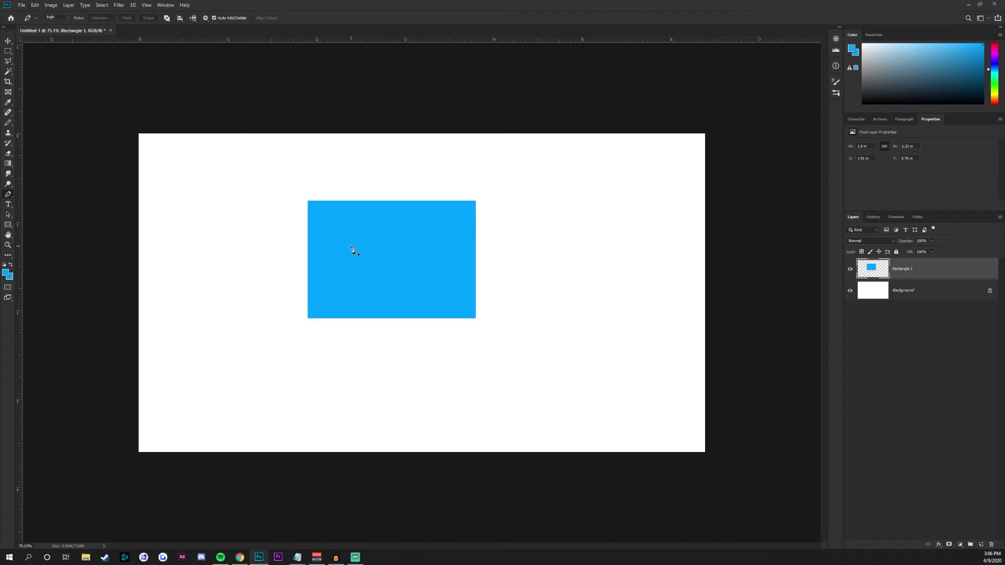
click(277, 173)
drag(262, 189, 327, 234)
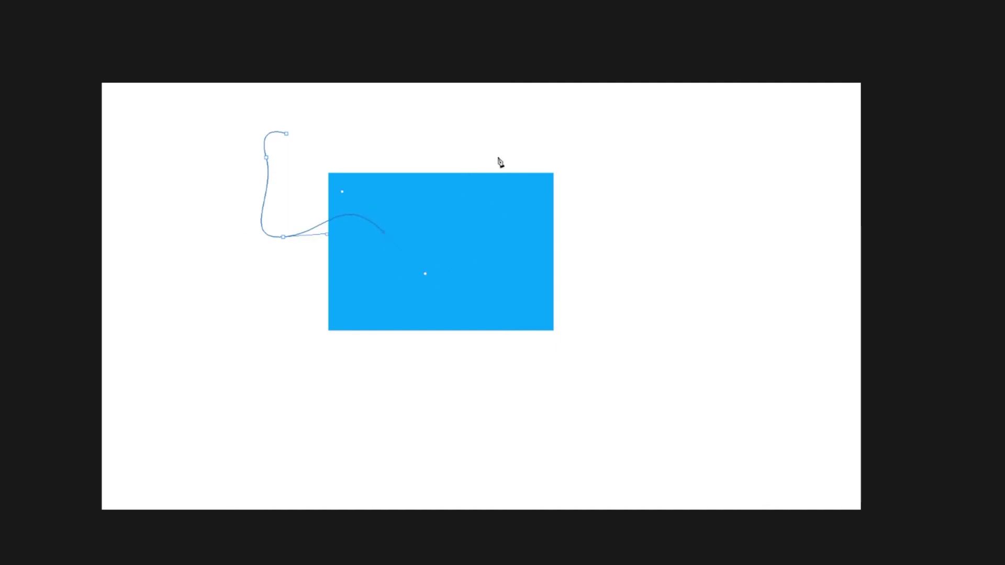
drag(525, 142, 470, 55)
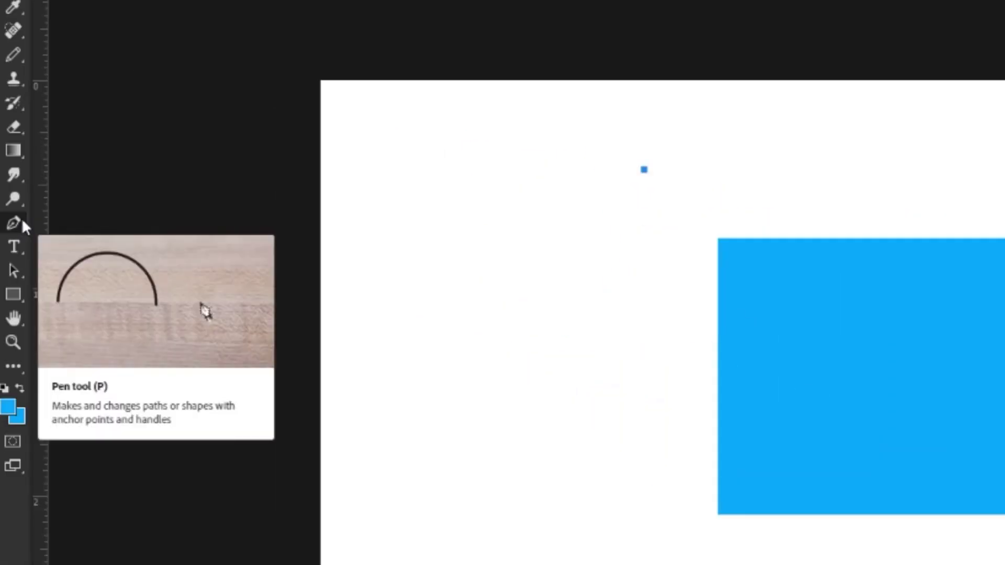
Try drawing a path beside the blue rectangle with the Curvature Pen tool and undo its points.
click(14, 222)
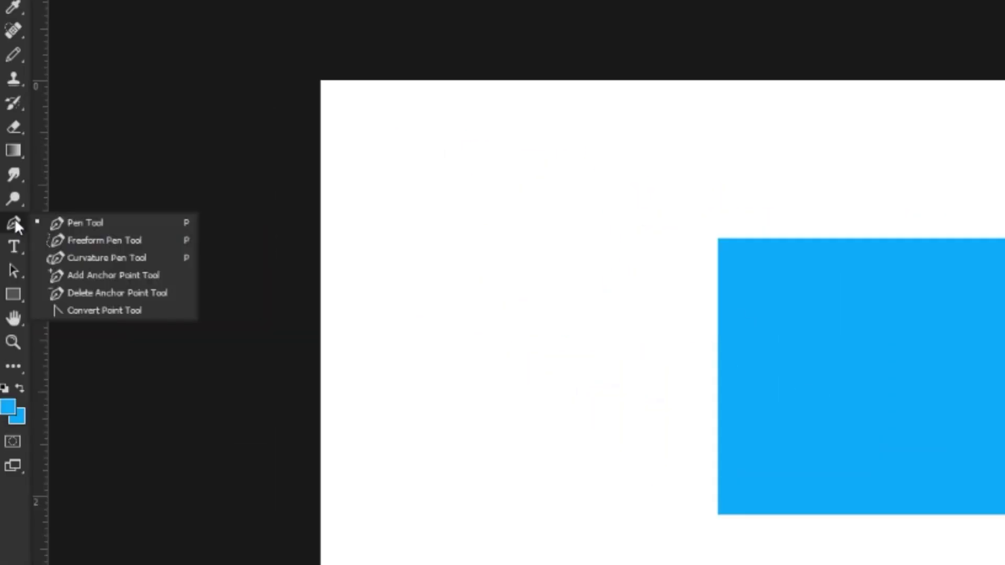
click(156, 257)
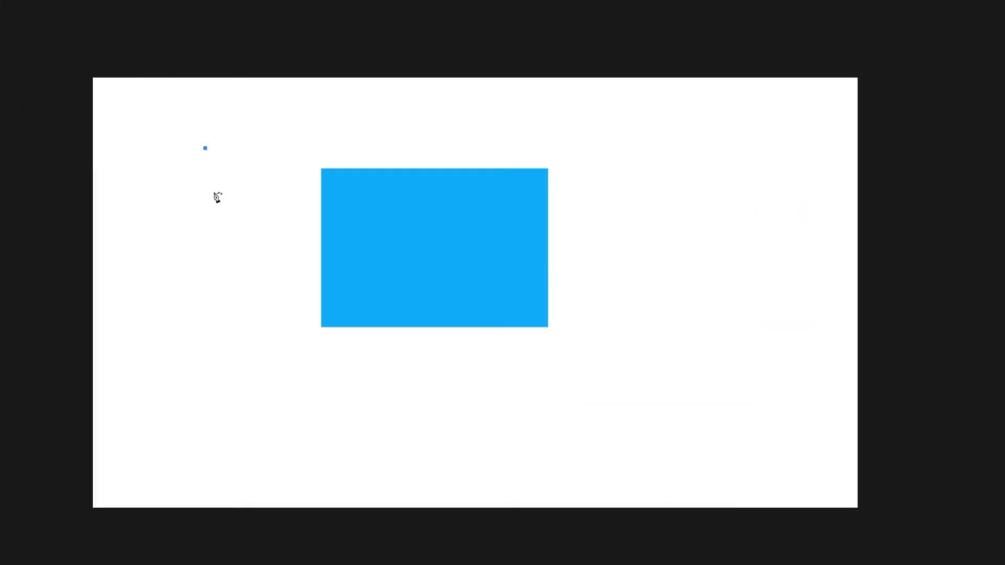
click(222, 364)
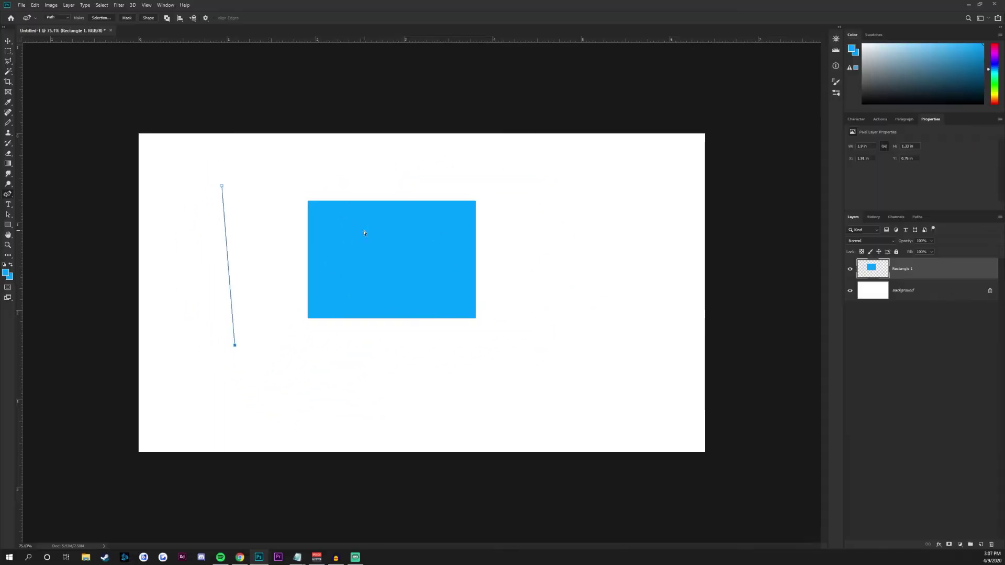
key(ctrl+z)
key(ctrl+z)
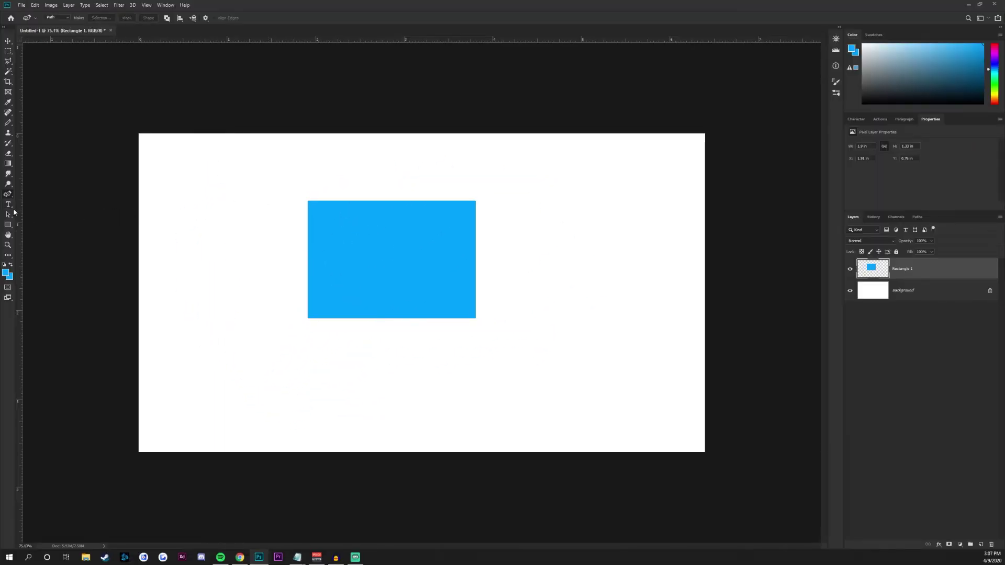
Activate the Type tool and set the text color to black, hex 000000.
click(8, 204)
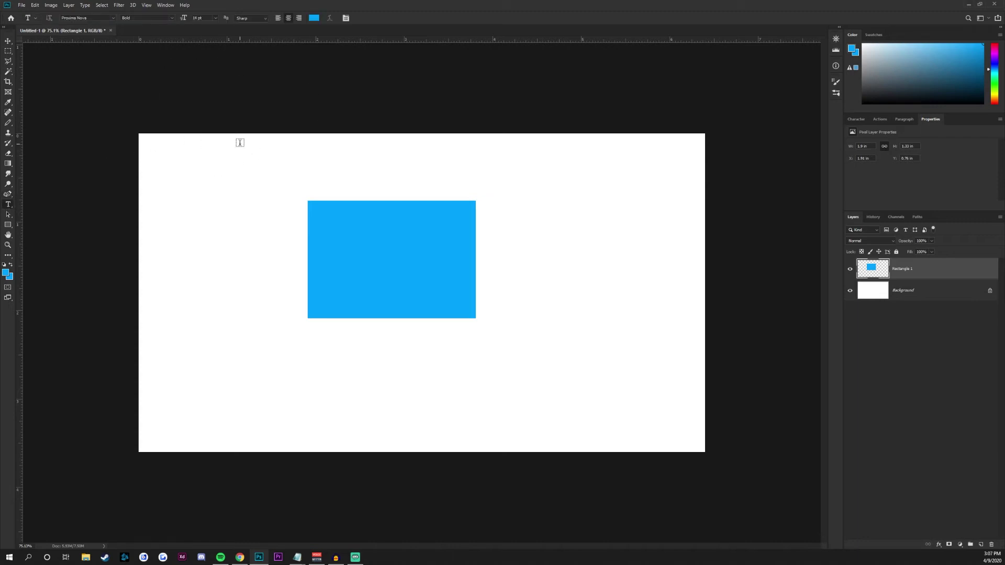
click(314, 18)
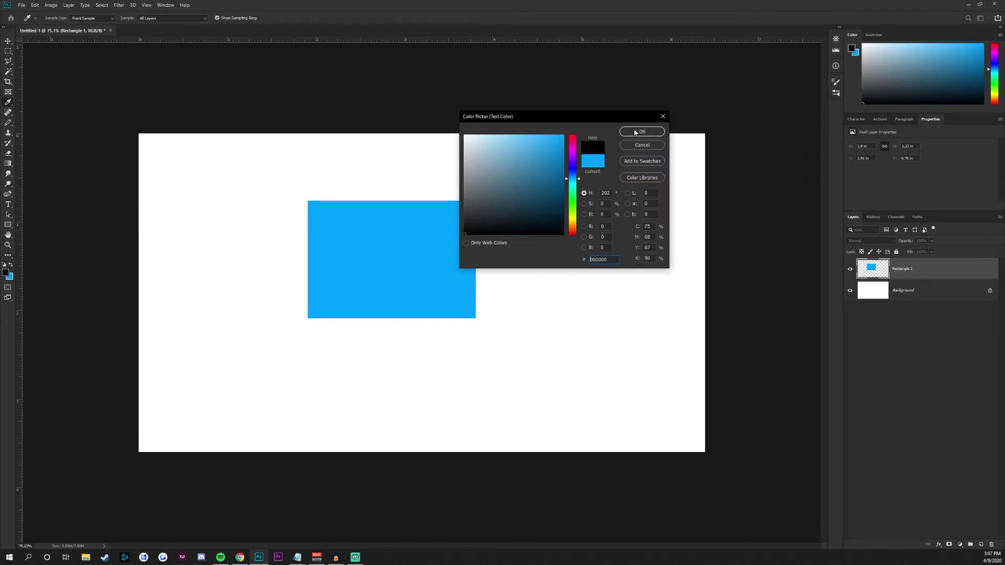
click(634, 133)
Place a text object beside the blue rectangle, check the available fonts and weights, and replace the placeholder with YOUTUBE.
click(213, 285)
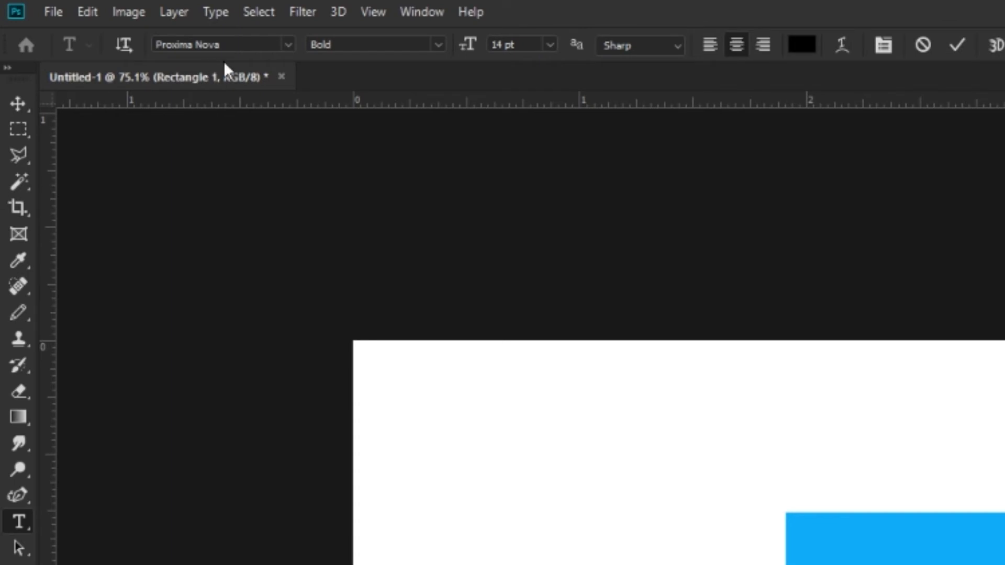
click(291, 45)
click(291, 45)
click(432, 43)
click(436, 39)
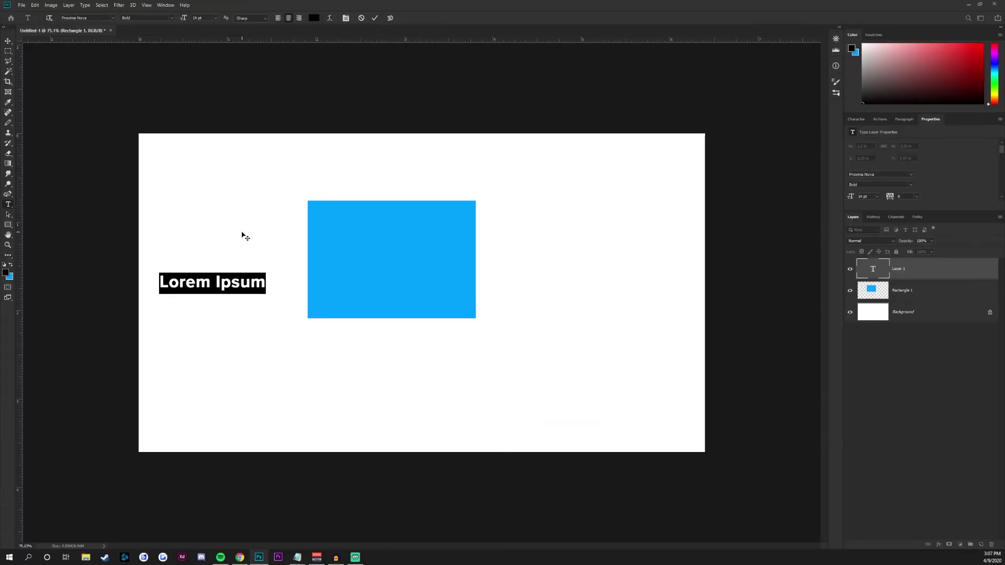
key(BackSpace)
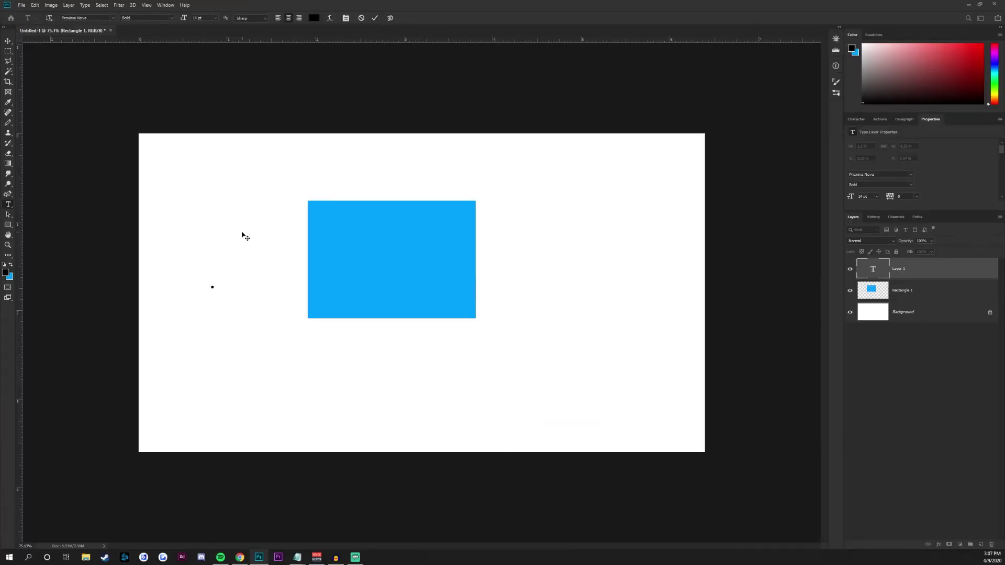
text(YOUTUBE)
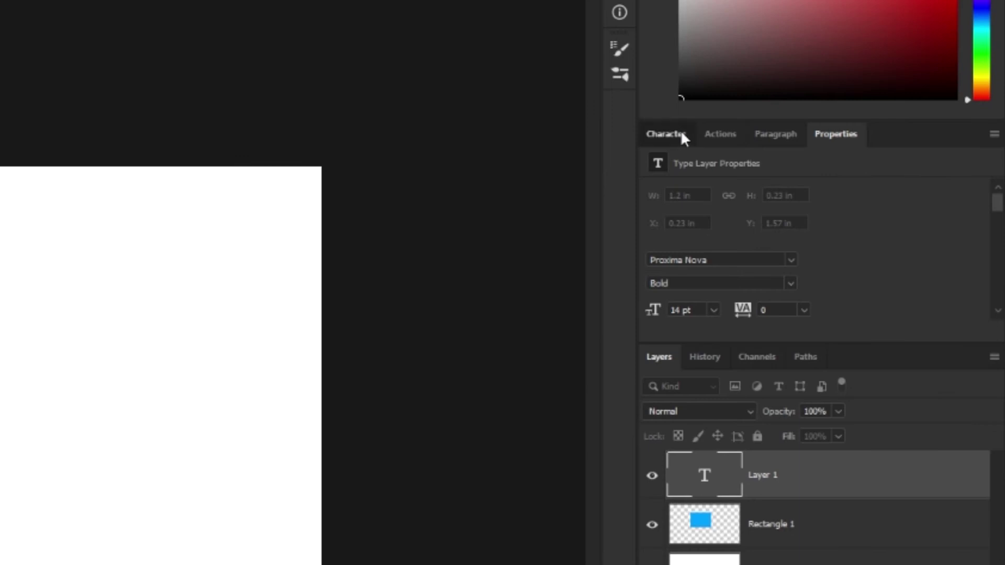
Display the character formatting options and check where they can be turned on.
click(682, 138)
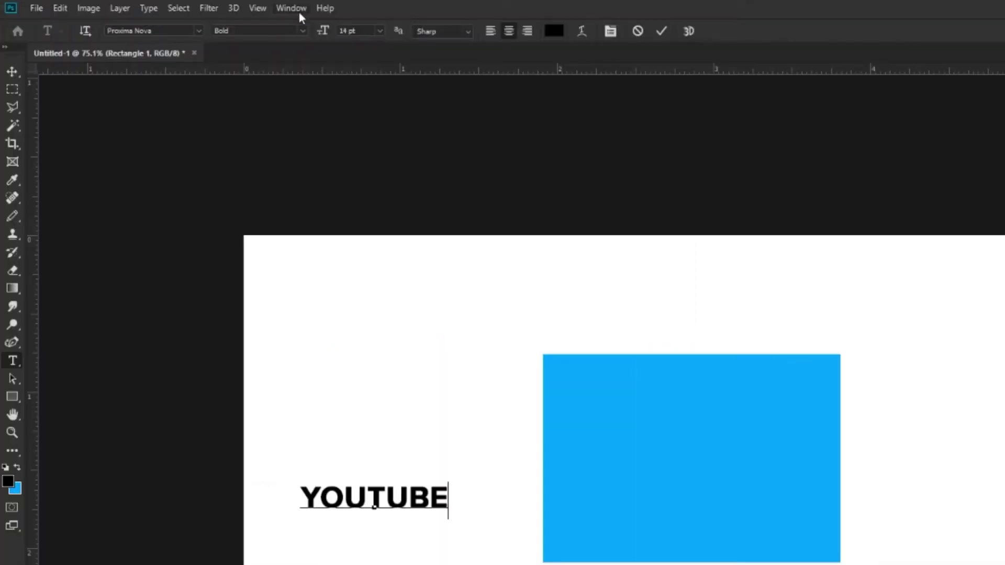
click(299, 12)
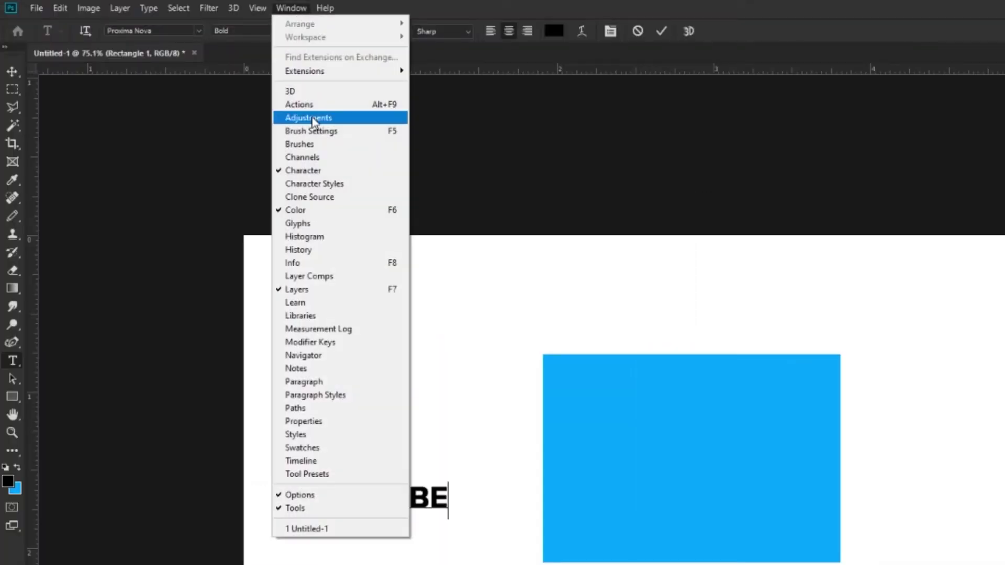
click(293, 11)
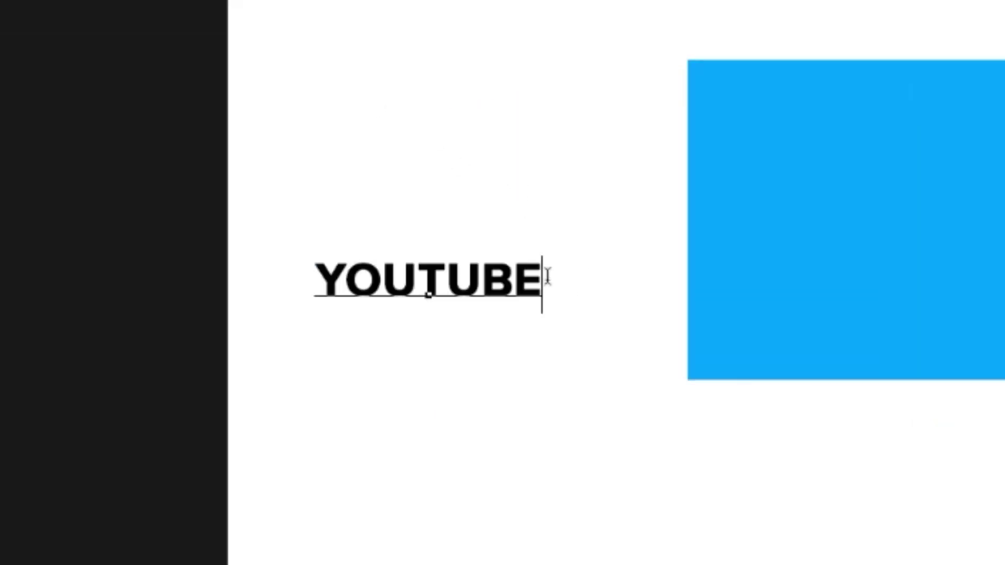
Try faux italic, faux bold and very wide tracking on the YOUTUBE text, revert them and finish editing the text.
drag(546, 277, 289, 278)
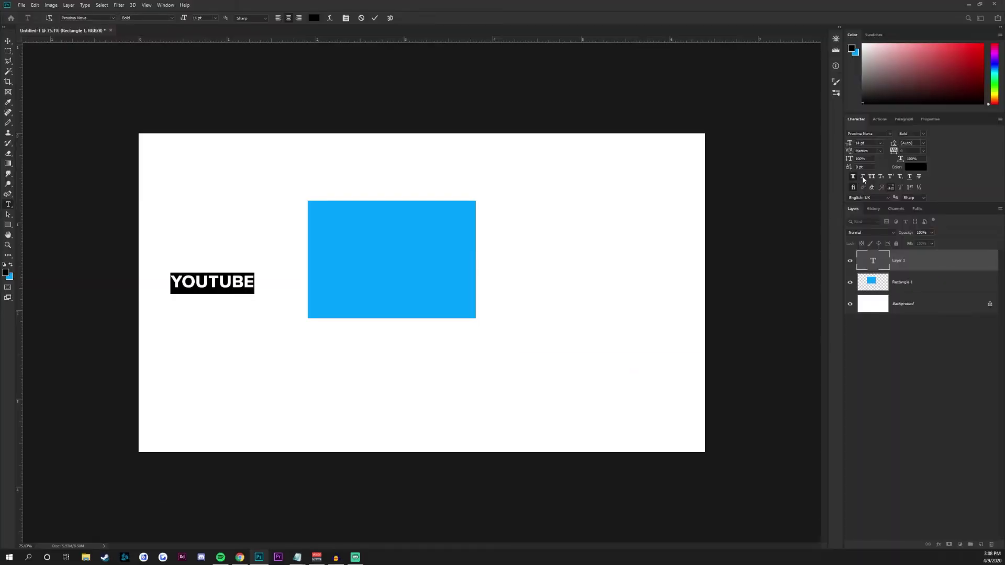
click(863, 180)
click(863, 180)
click(854, 178)
click(854, 177)
drag(891, 152, 928, 156)
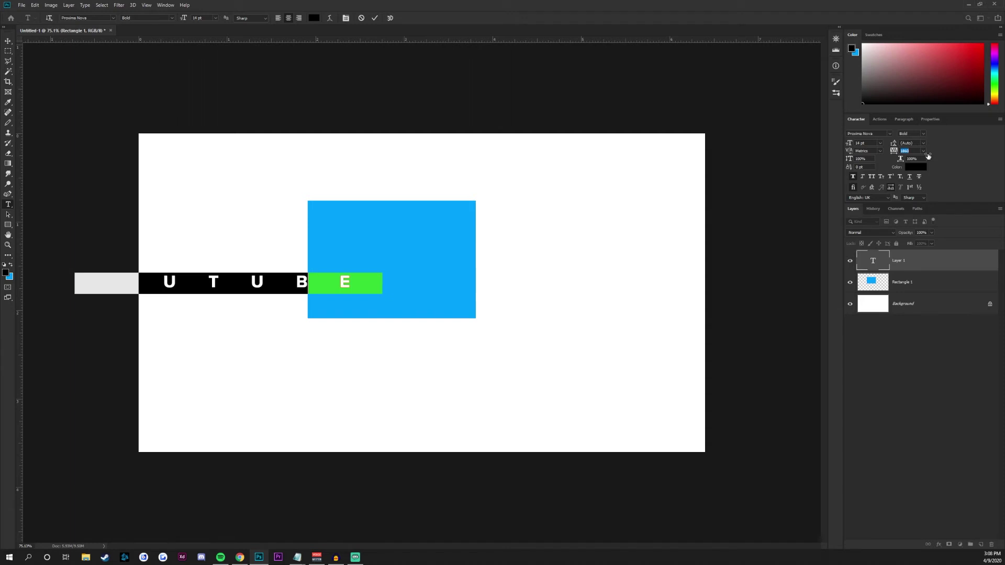
key(ctrl+z)
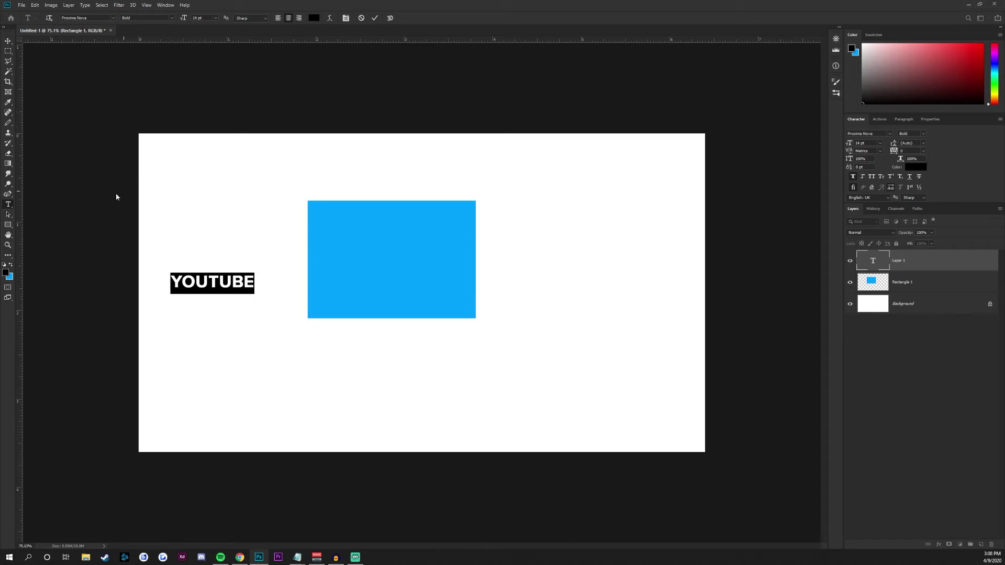
click(363, 19)
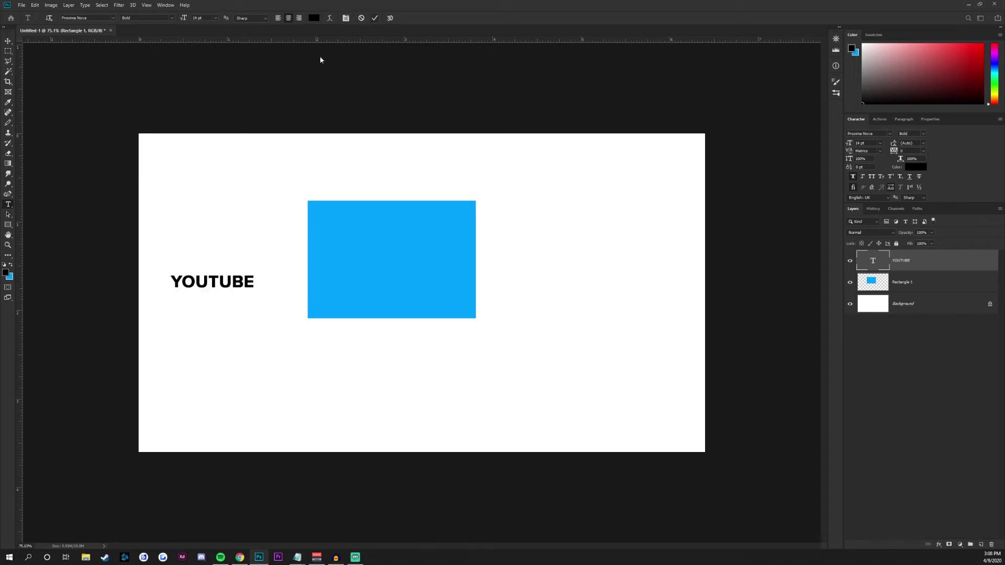
Try drawing a circle about 285 px wide above the YOUTUBE text with the Ellipse tool and undo it.
click(7, 225)
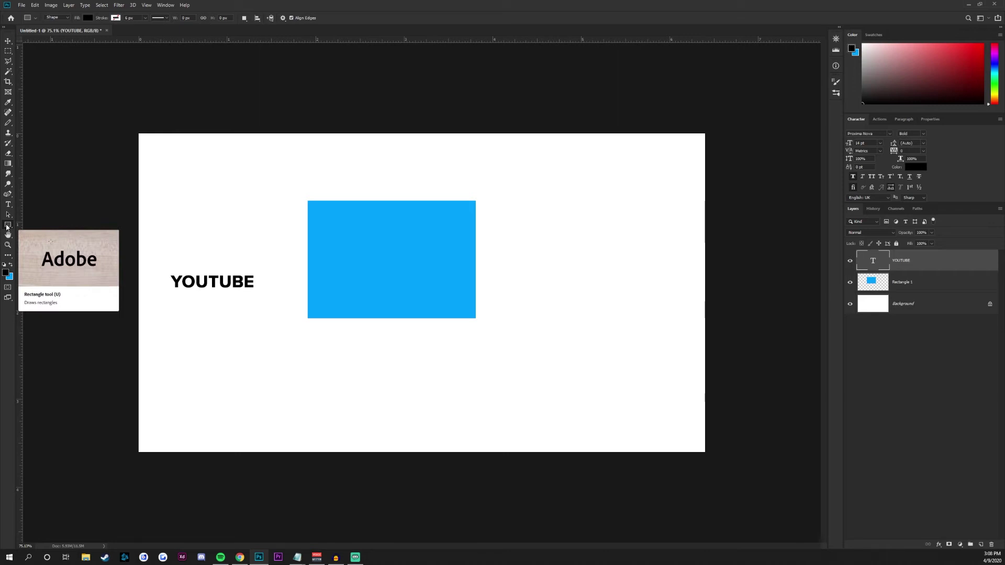
right_click(7, 227)
click(47, 242)
drag(227, 152, 311, 235)
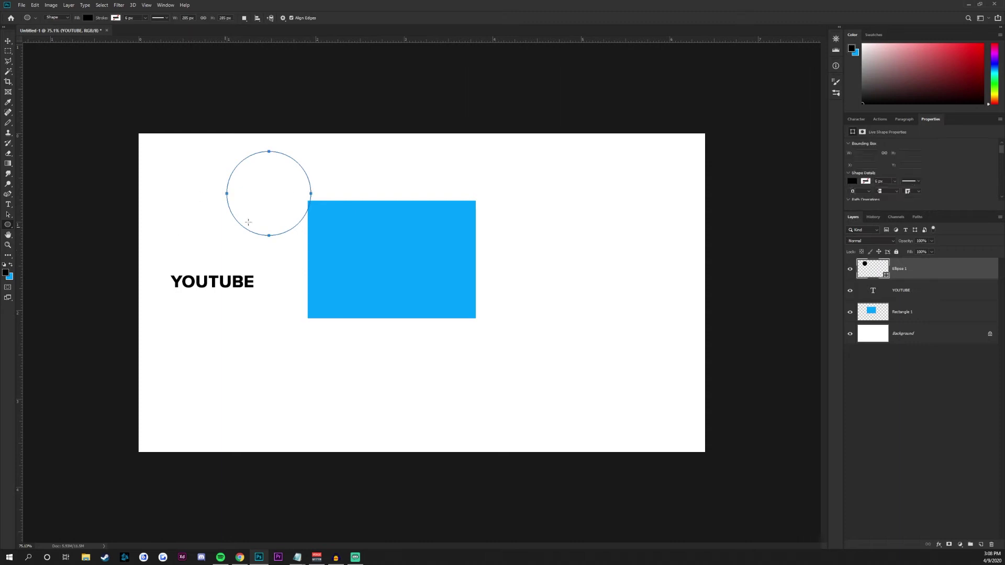
key(ctrl+z)
Try drawing a large black arrow across the blue rectangle with the Custom Shape tool and undo it.
right_click(8, 225)
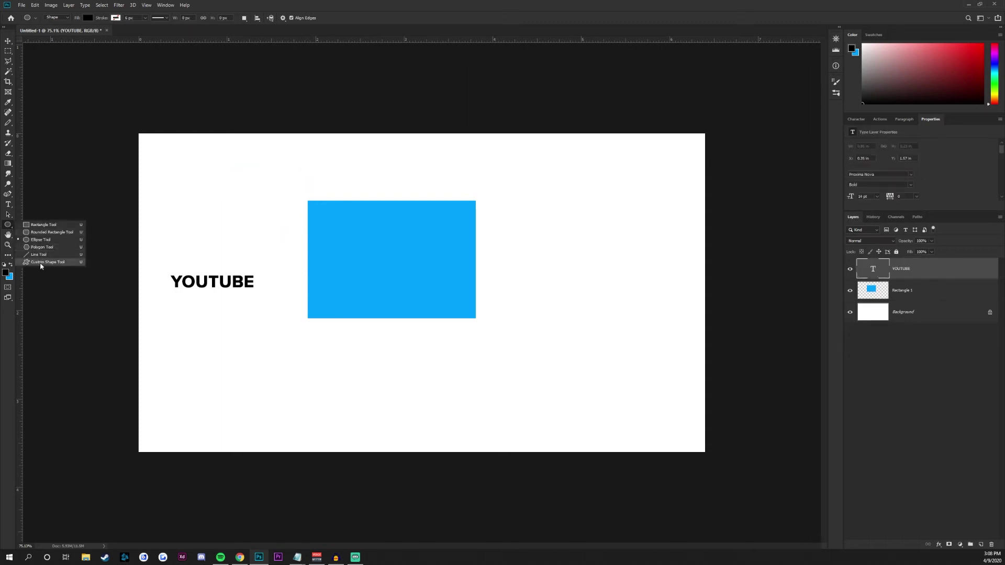
click(45, 262)
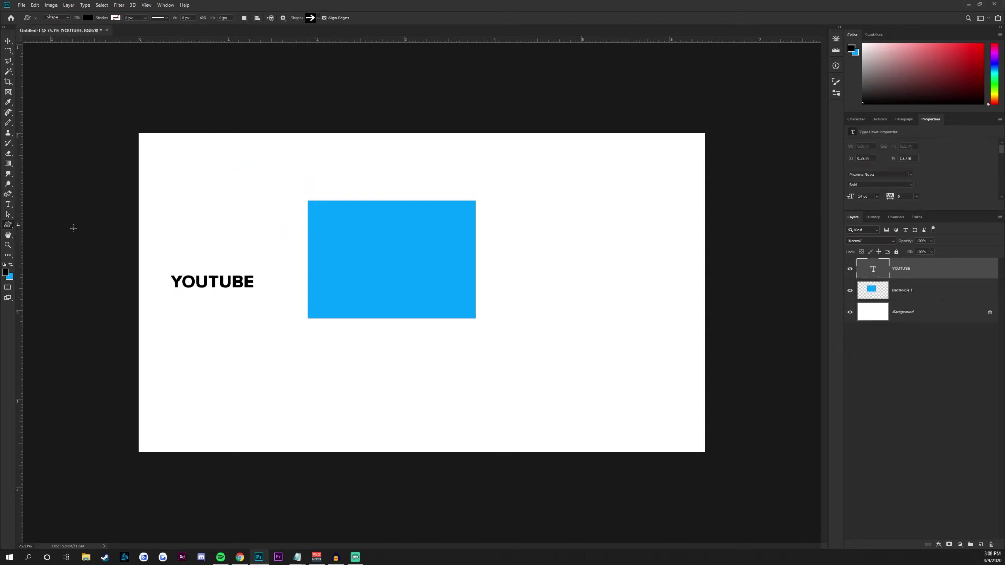
click(318, 20)
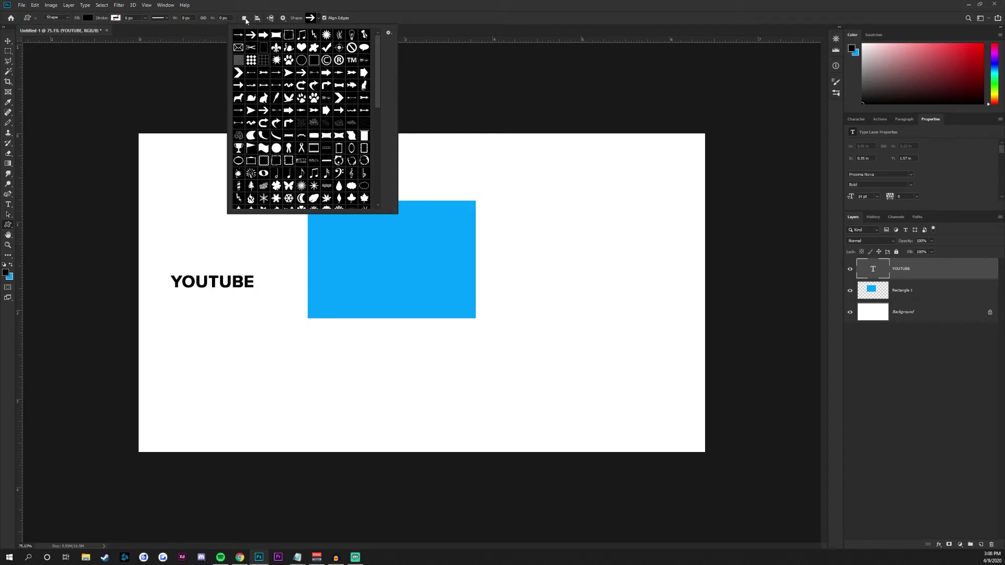
click(317, 20)
drag(231, 166, 401, 286)
key(ctrl+z)
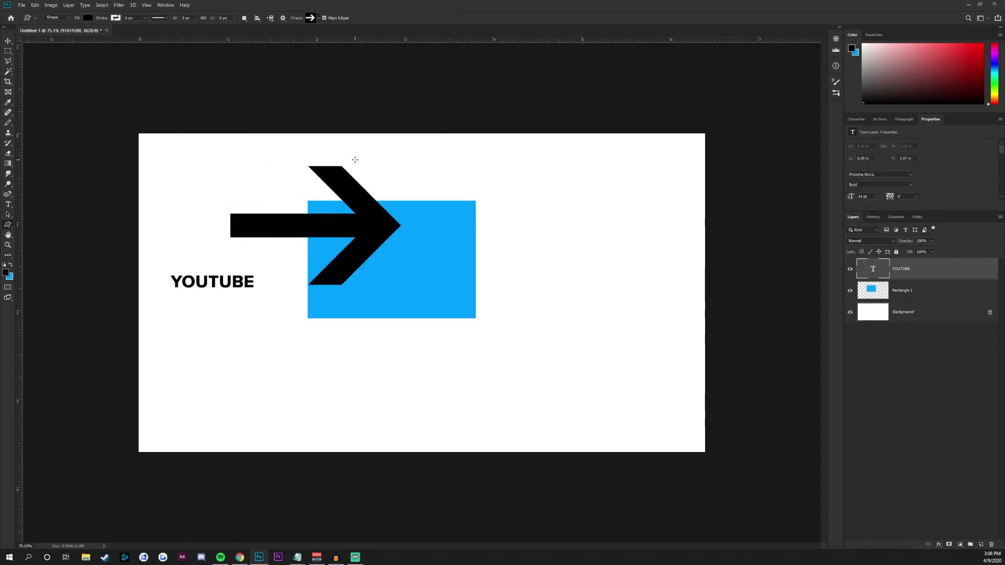
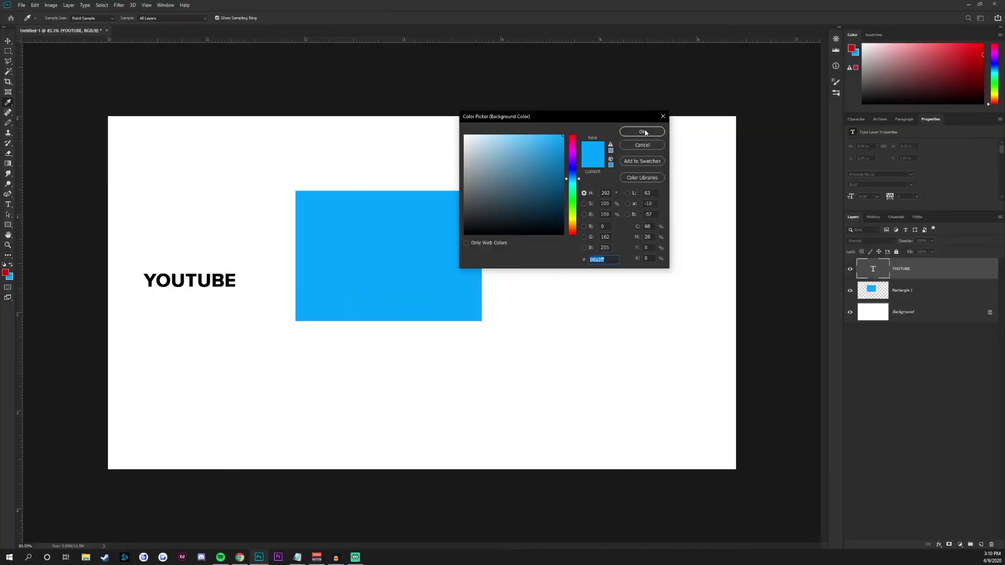
Try setting the foreground color to hex 00a2ff.
click(5, 272)
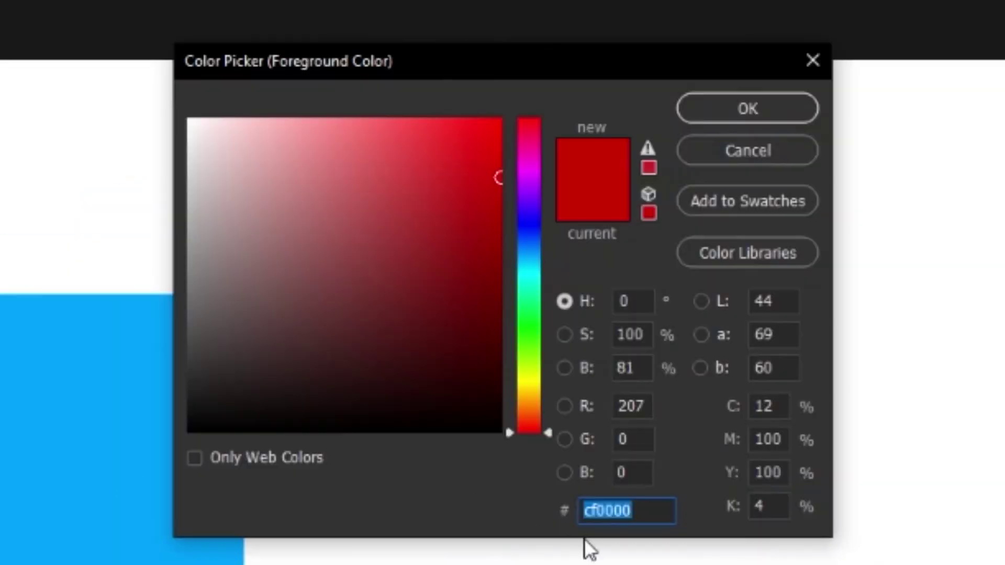
key(BackSpace)
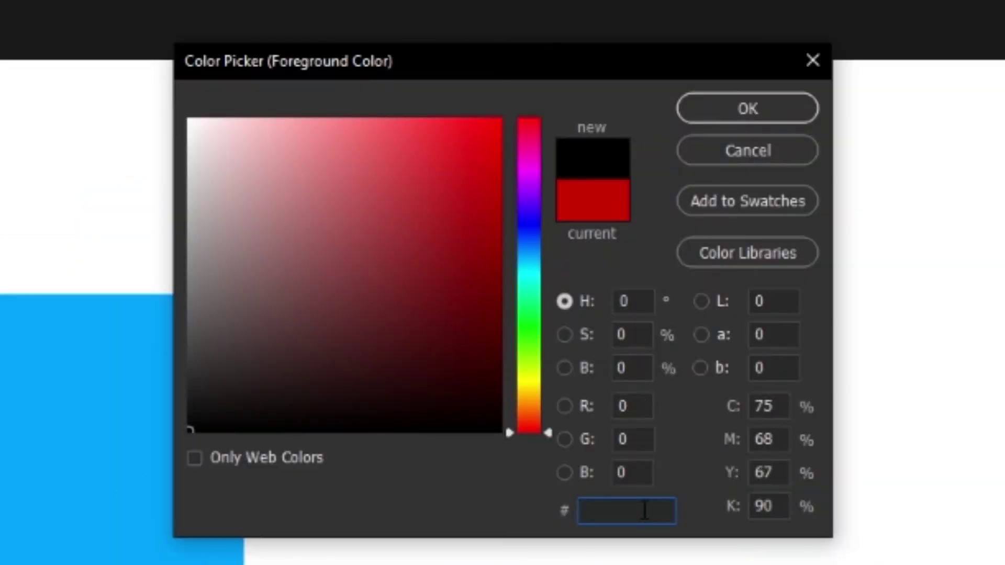
text(00a2ff)
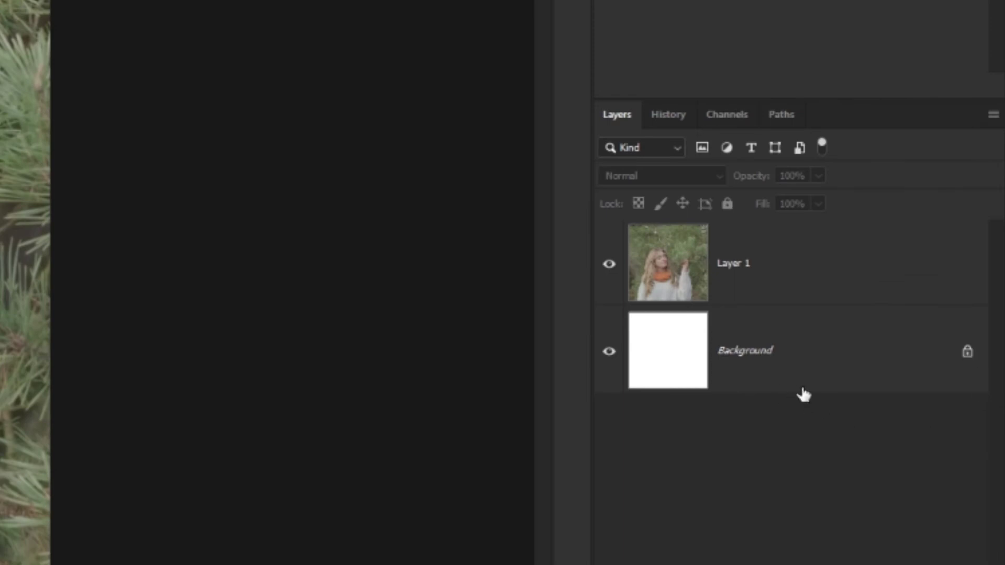
Convert the locked Background of the photo document into a regular layer named Layer 0.
click(855, 365)
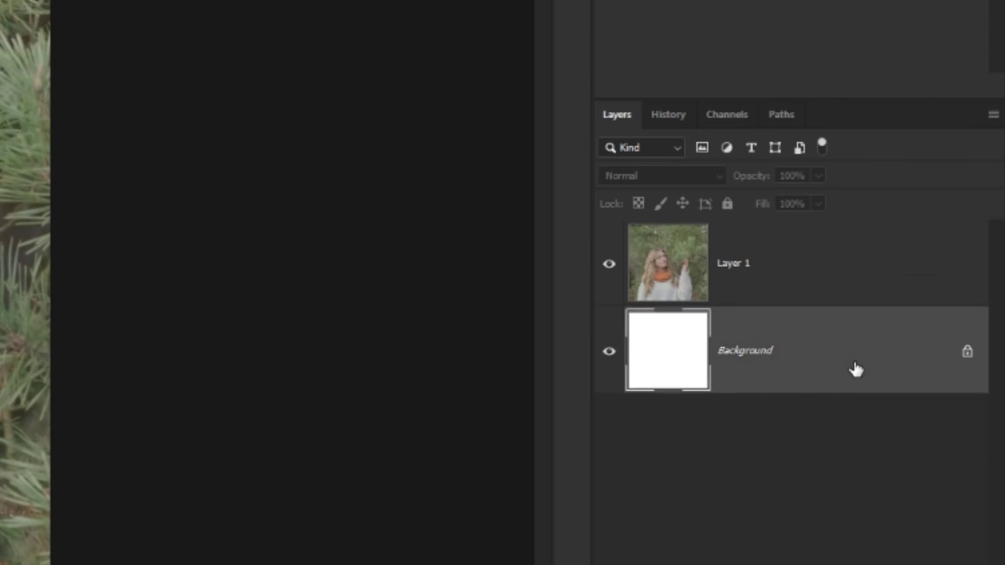
right_click(844, 354)
click(891, 368)
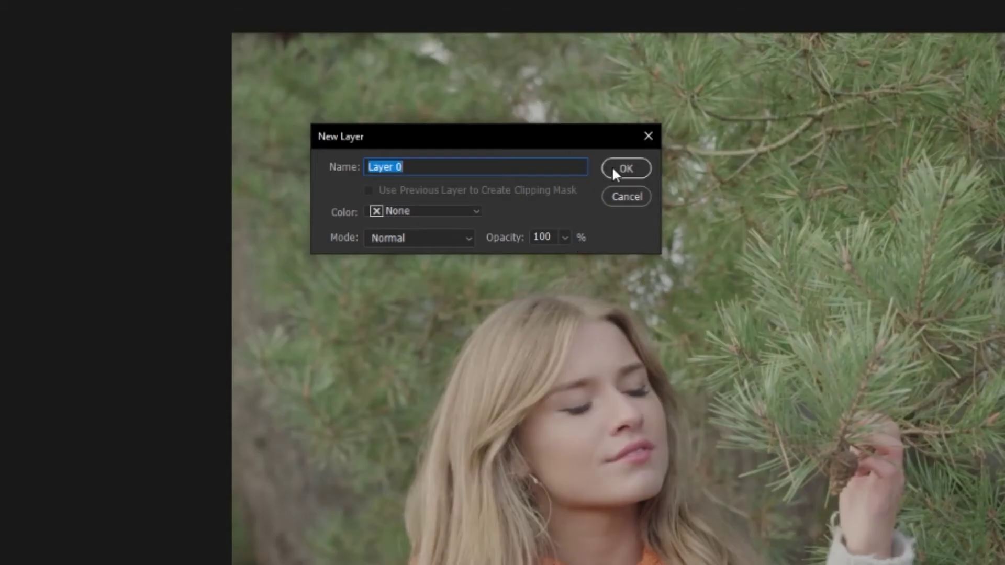
click(613, 169)
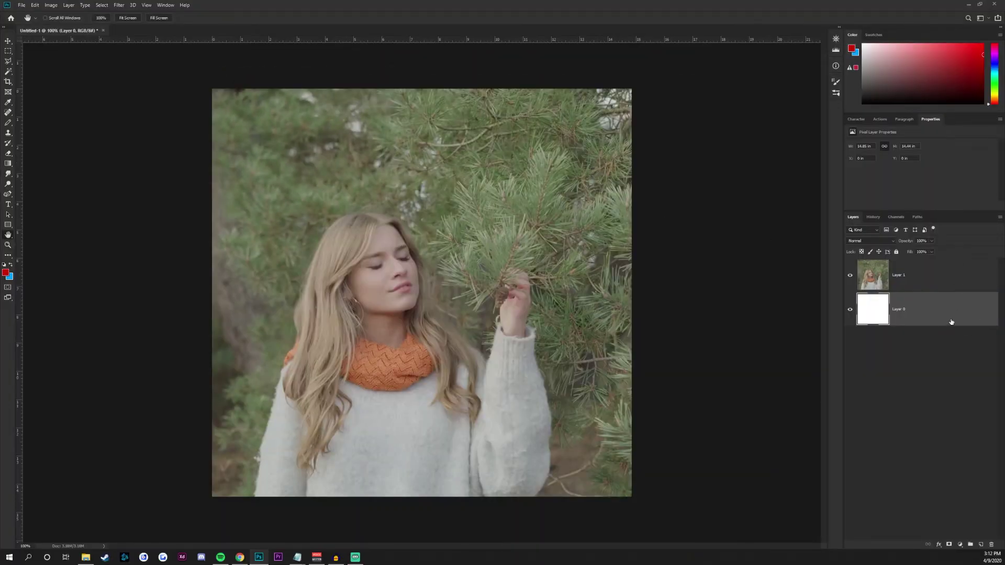
Delete the white layer beneath the photo, undo the deletion and delete the layer again.
click(991, 545)
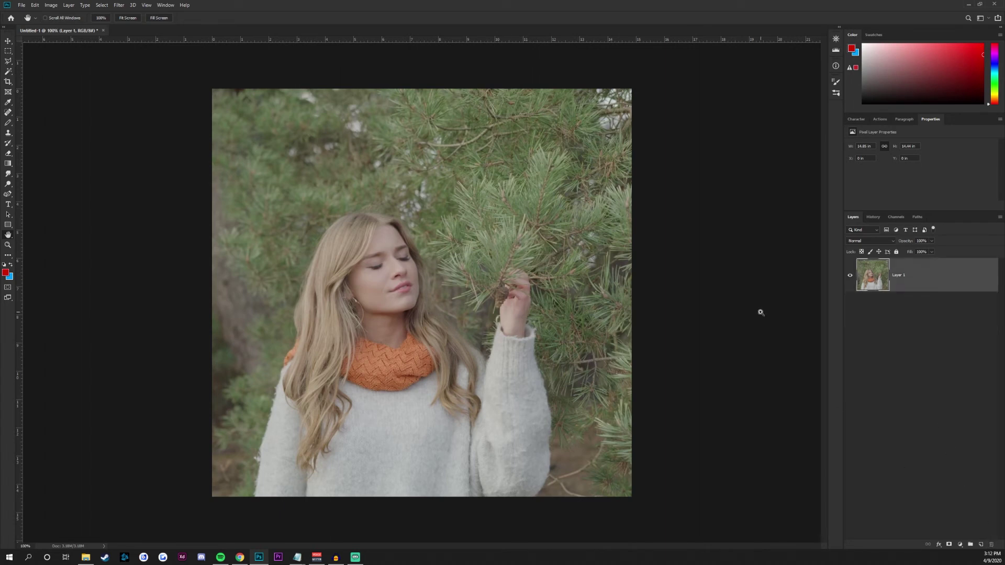
key(ctrl+z)
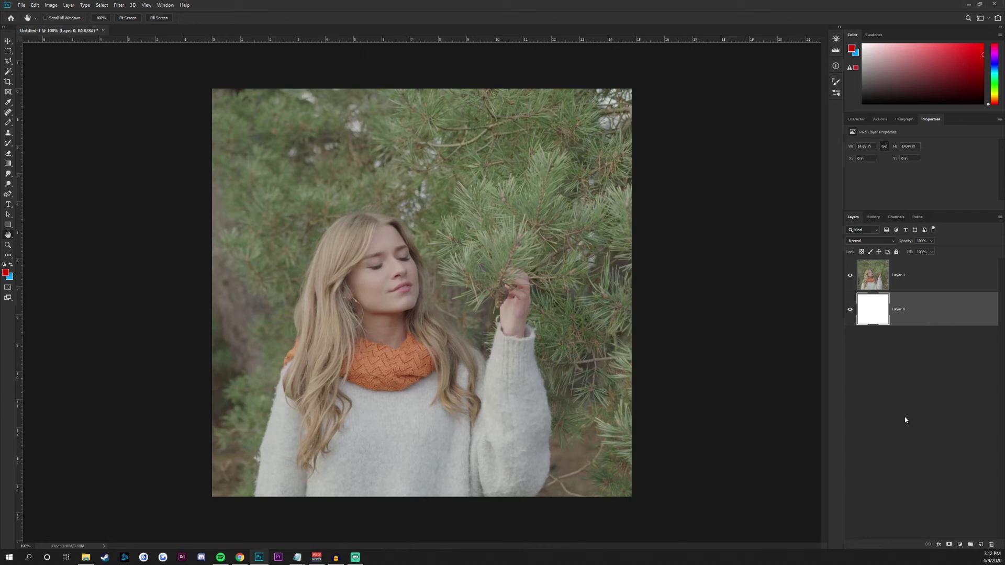
click(992, 546)
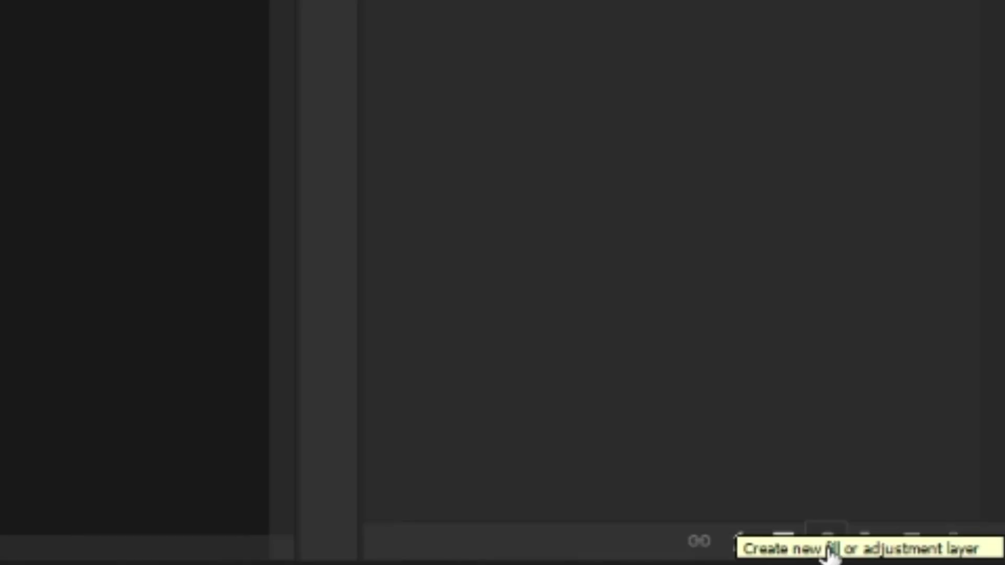
Add a Hue/Saturation adjustment layer above the photo.
click(959, 546)
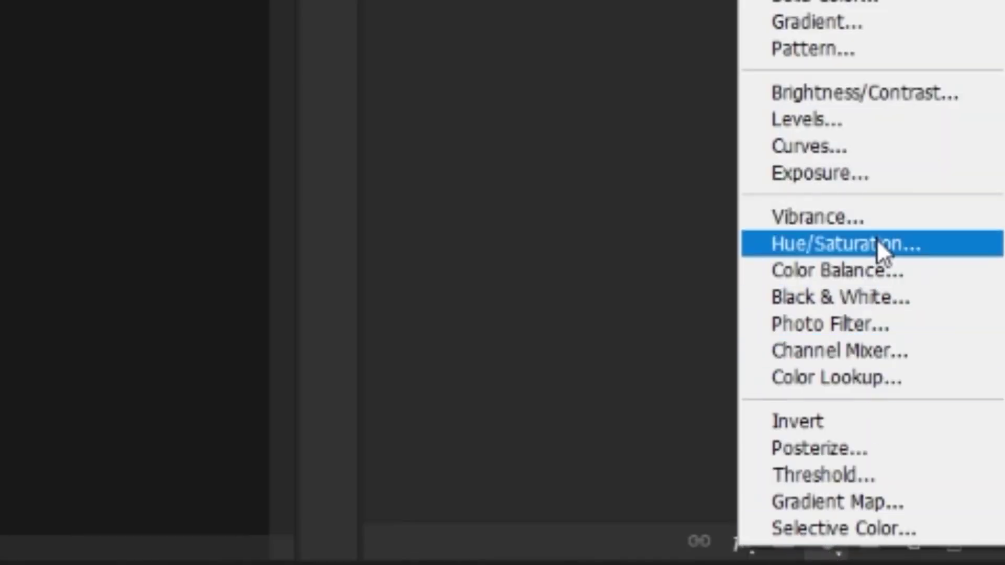
click(896, 242)
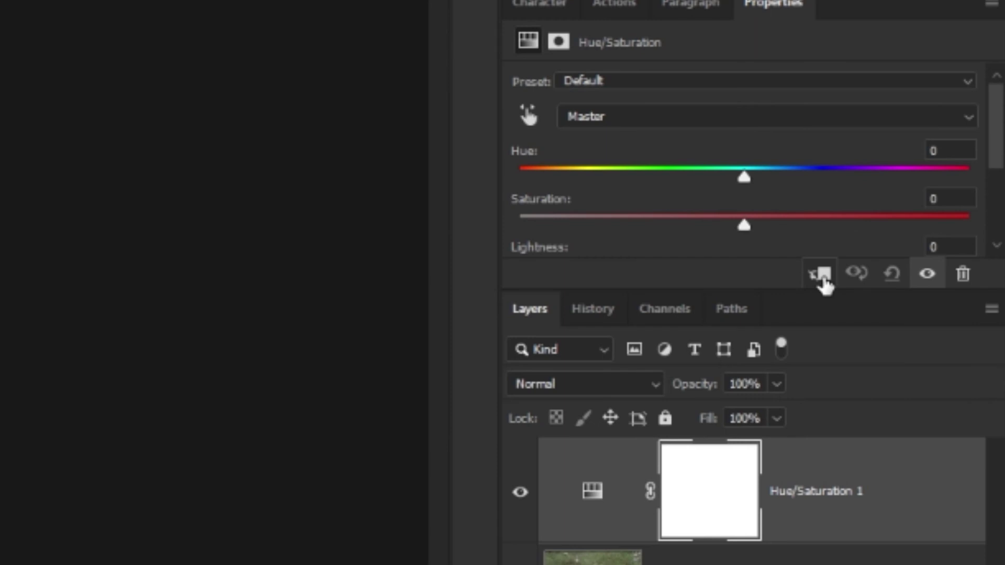
Clip the Hue/Saturation adjustment layer to the photo layer beneath it.
click(823, 285)
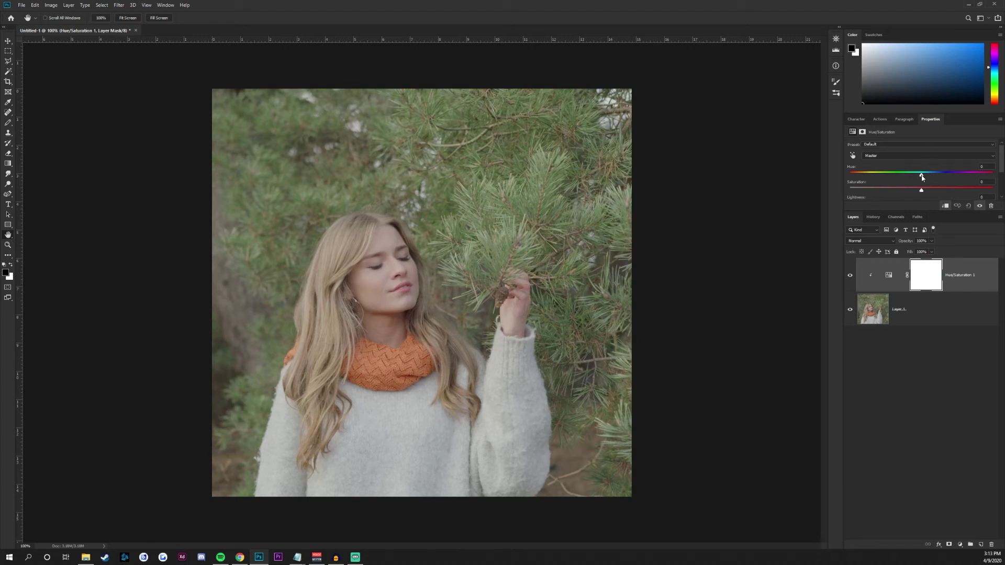
Try a strong positive hue shift and reset it, then try a saturation of -100 and undo it.
drag(921, 178, 983, 173)
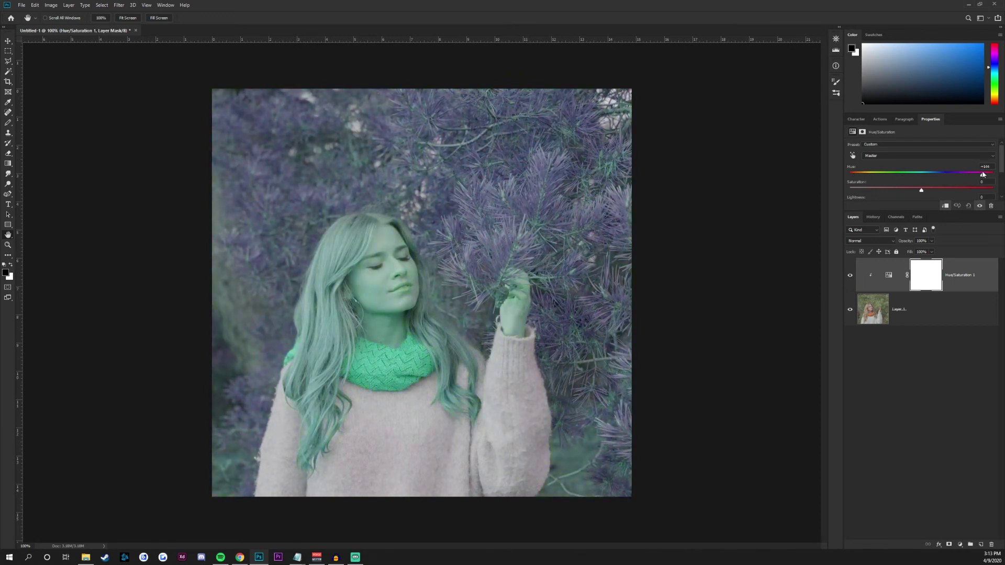
click(968, 206)
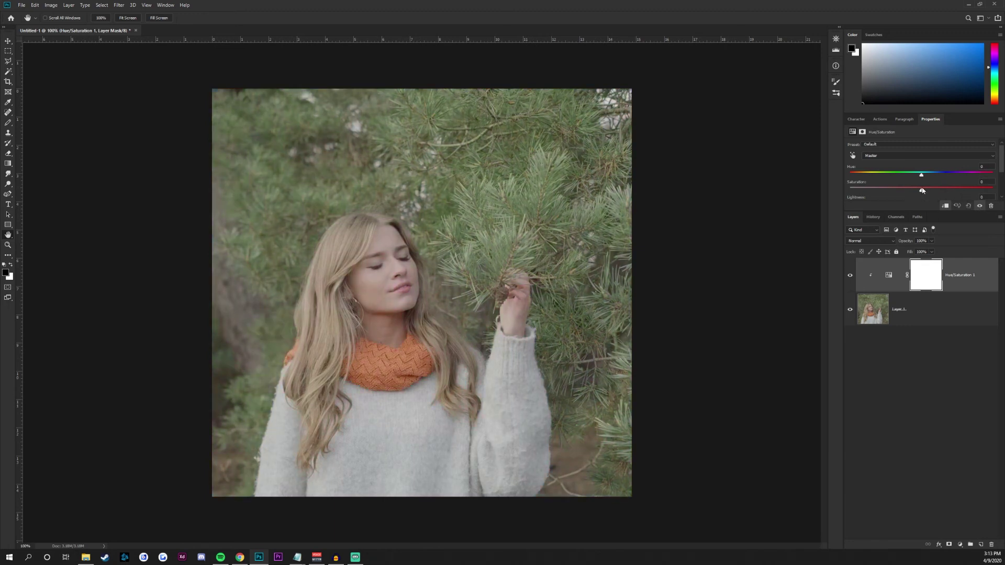
drag(921, 191, 843, 185)
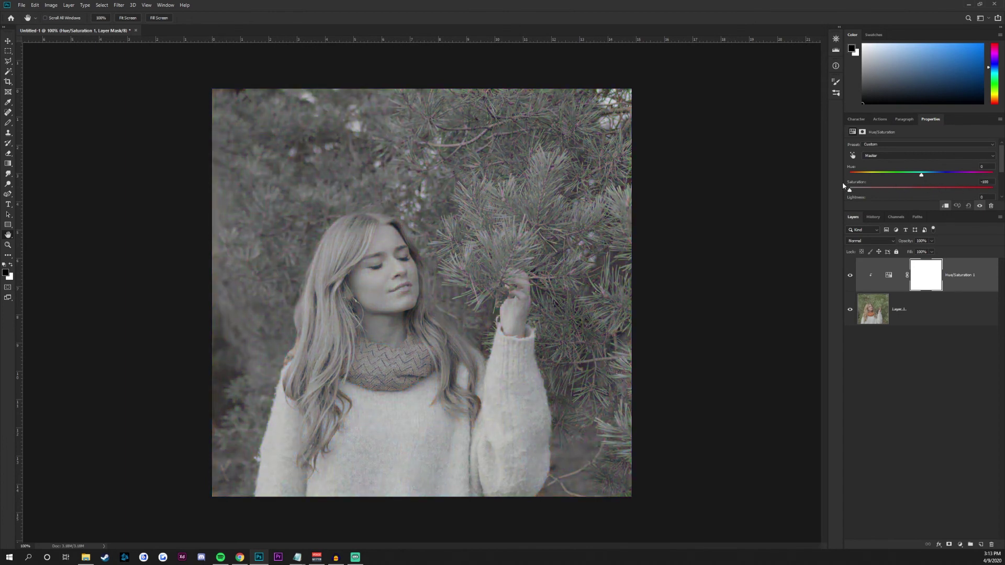
key(ctrl+z)
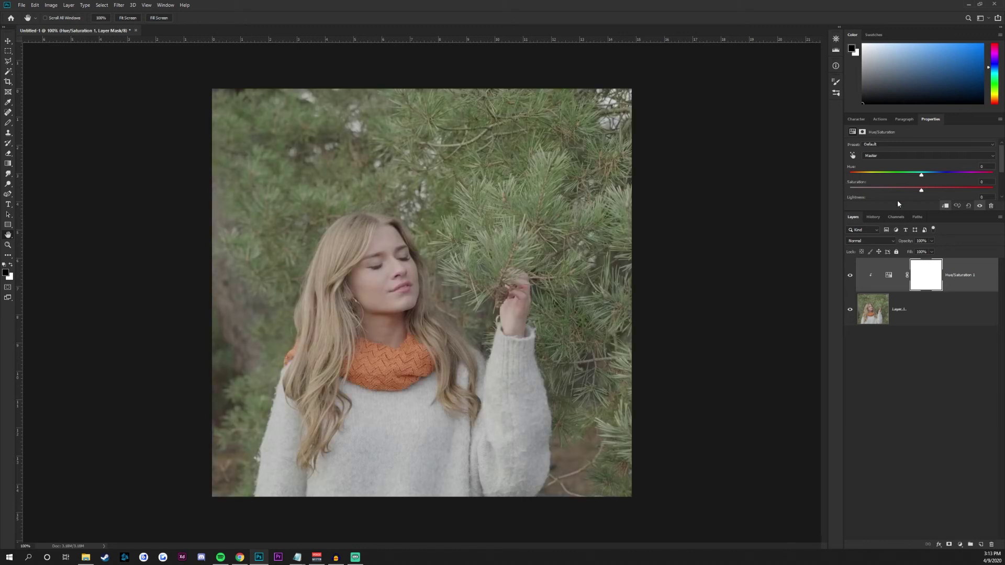
Add a Curves adjustment layer and shape an S-curve that darkens the photo's shadows and brightens its highlights.
click(960, 545)
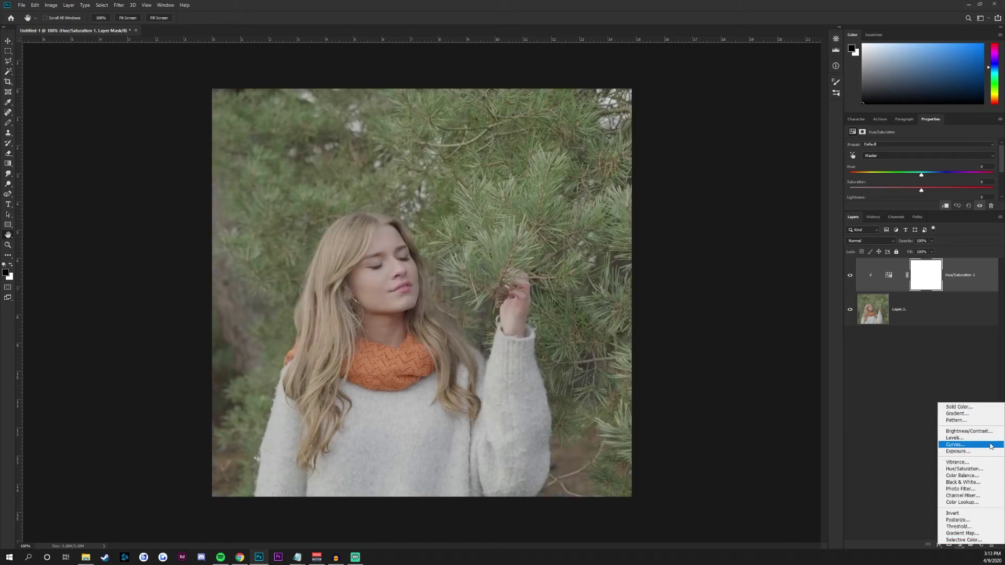
click(957, 444)
scroll(898, 184, down, 5)
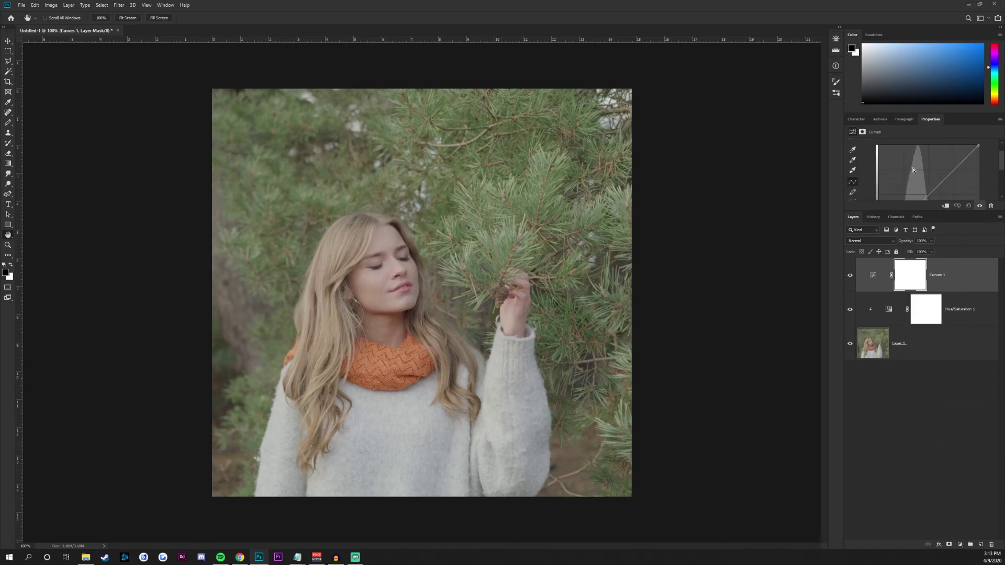
scroll(898, 184, down, 1)
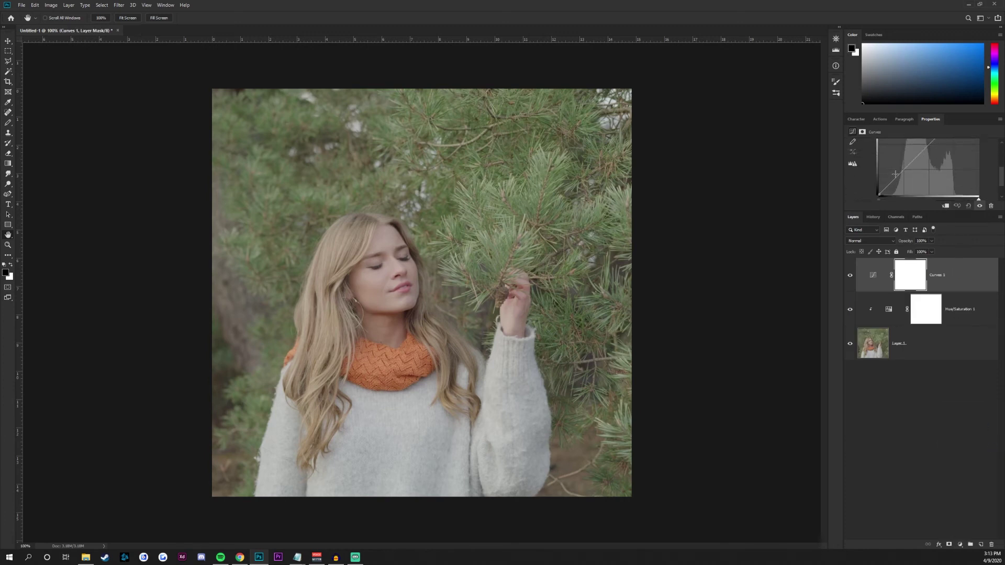
drag(899, 176, 907, 178)
scroll(942, 173, up, 3)
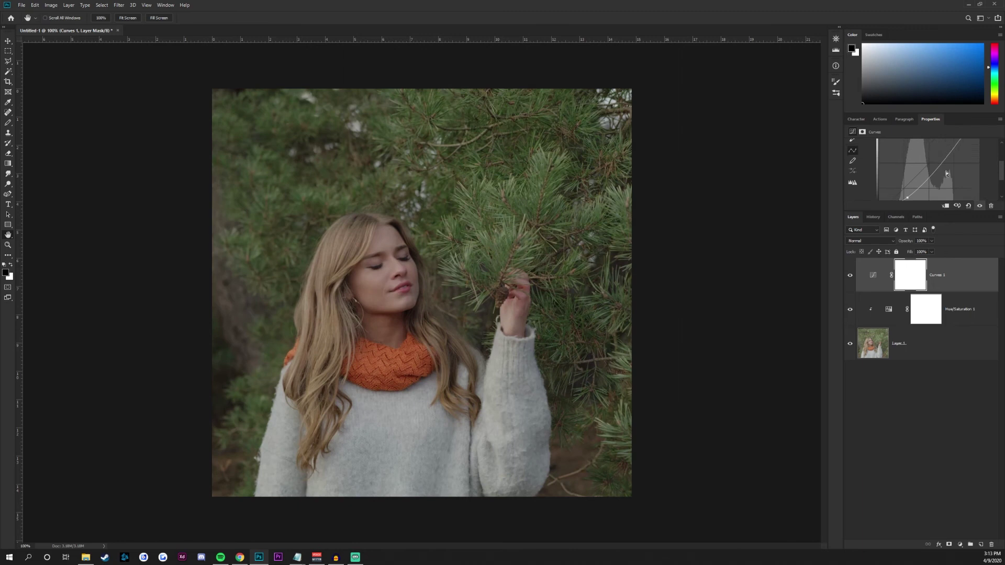
drag(960, 166, 948, 157)
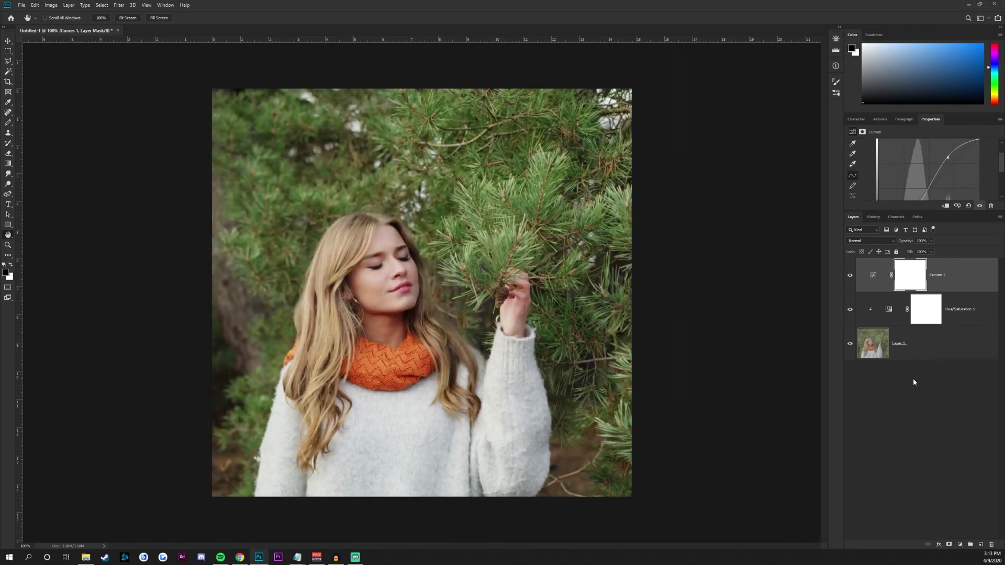
Add a Gradient Map adjustment layer, try several presets and apply the dark blue, magenta and turquoise gradient.
click(960, 544)
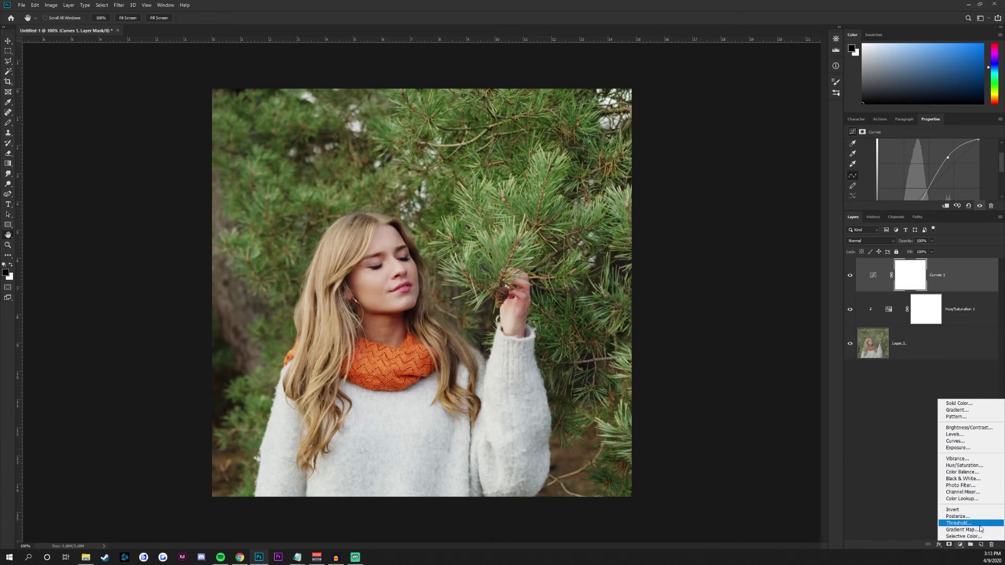
click(980, 531)
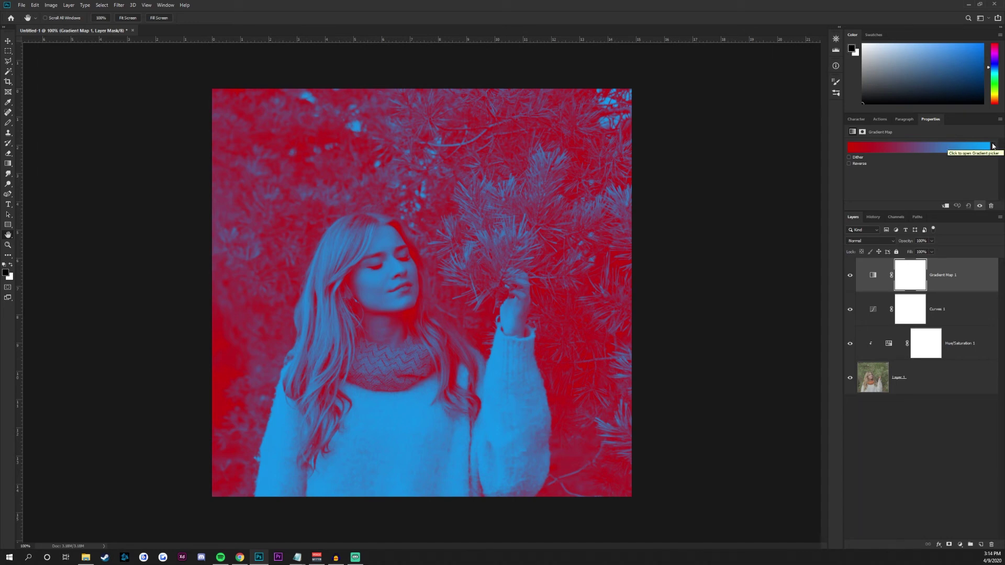
click(992, 147)
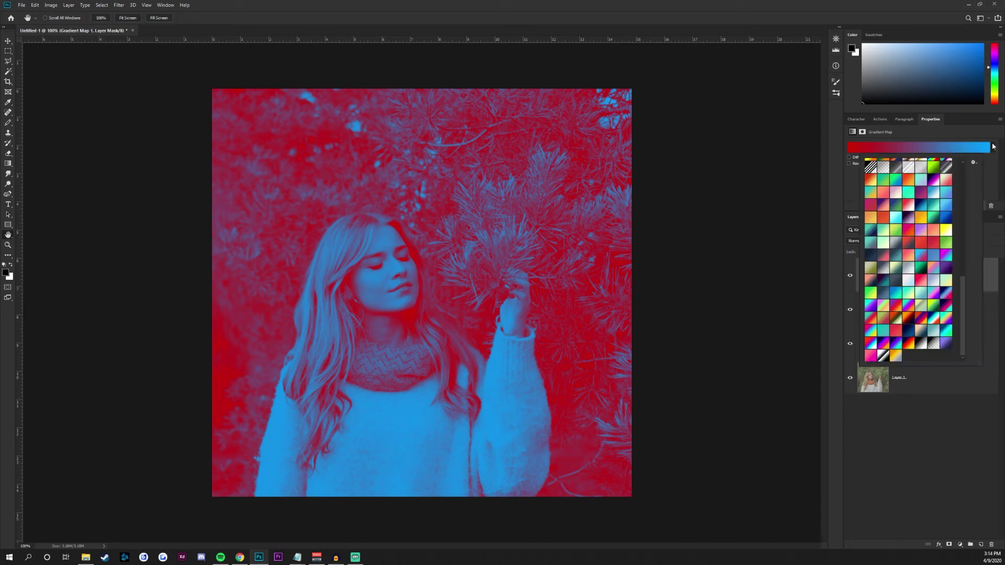
click(913, 231)
click(912, 322)
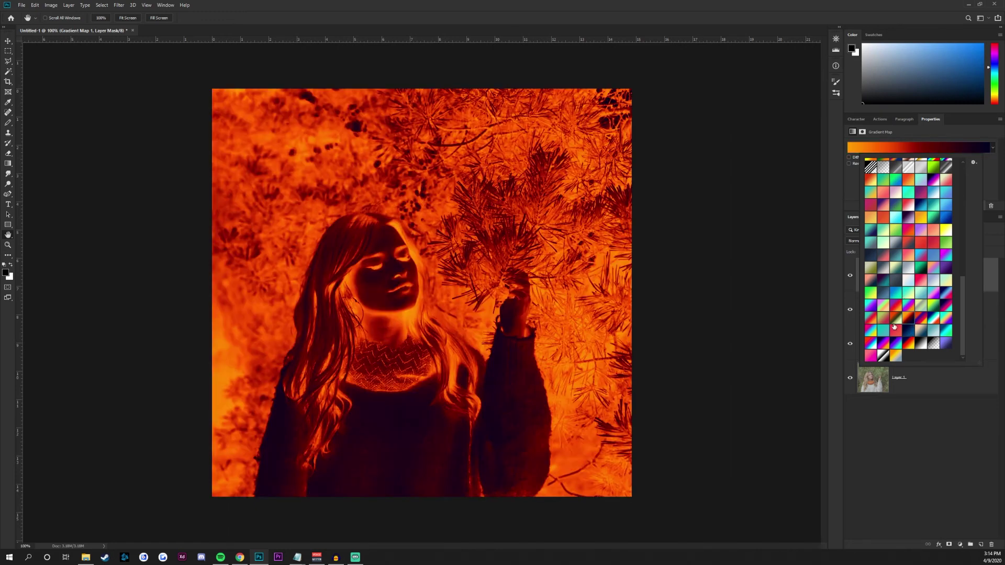
click(907, 344)
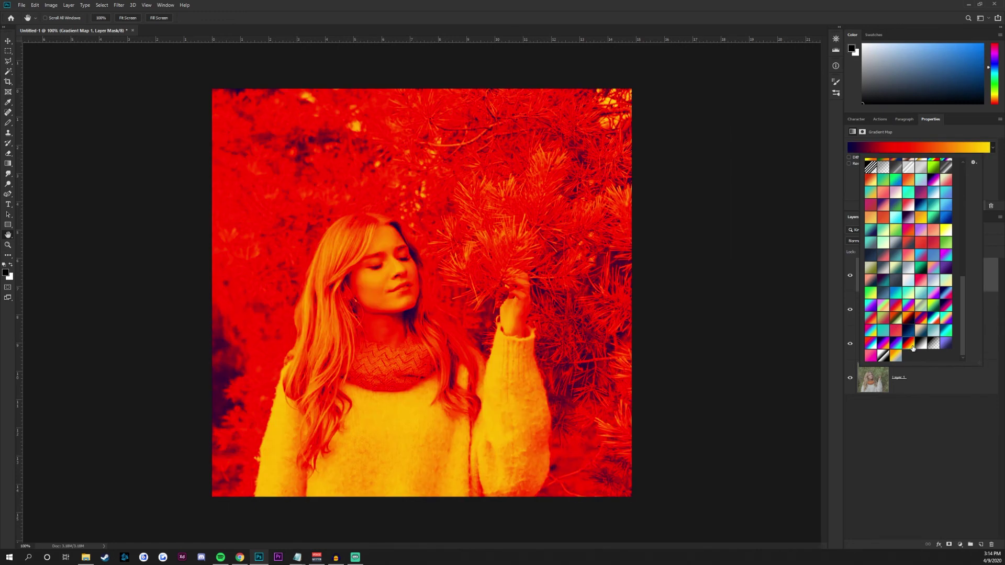
click(947, 304)
click(945, 294)
click(945, 305)
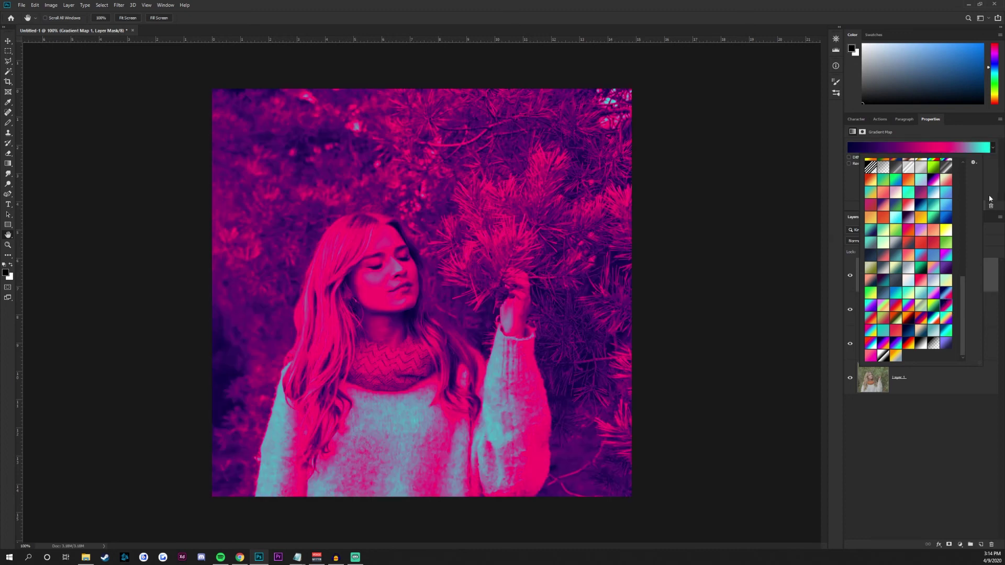
click(971, 223)
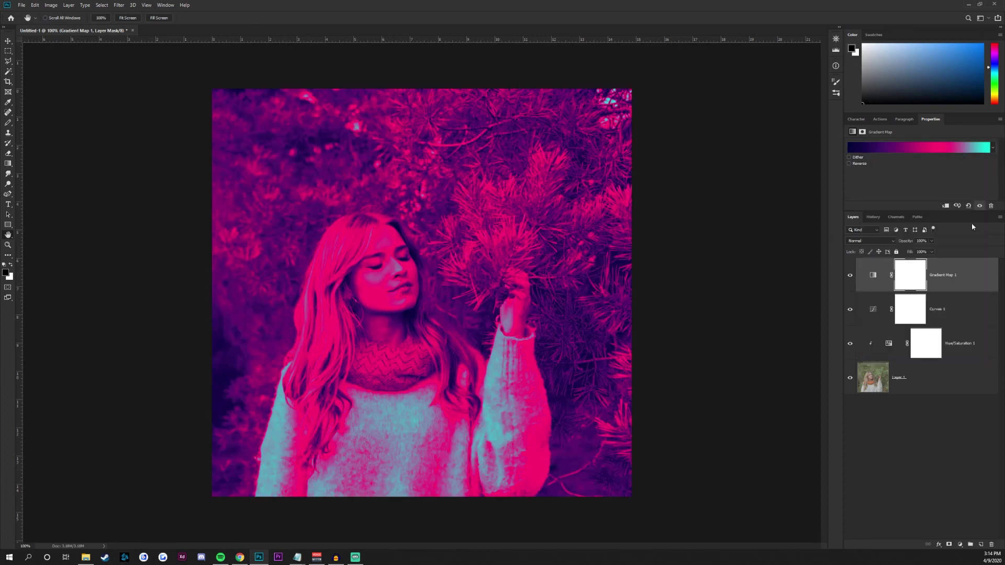
Open the Gradient Map layer's blending options, try a lower opacity and return it to 100%.
double_click(974, 276)
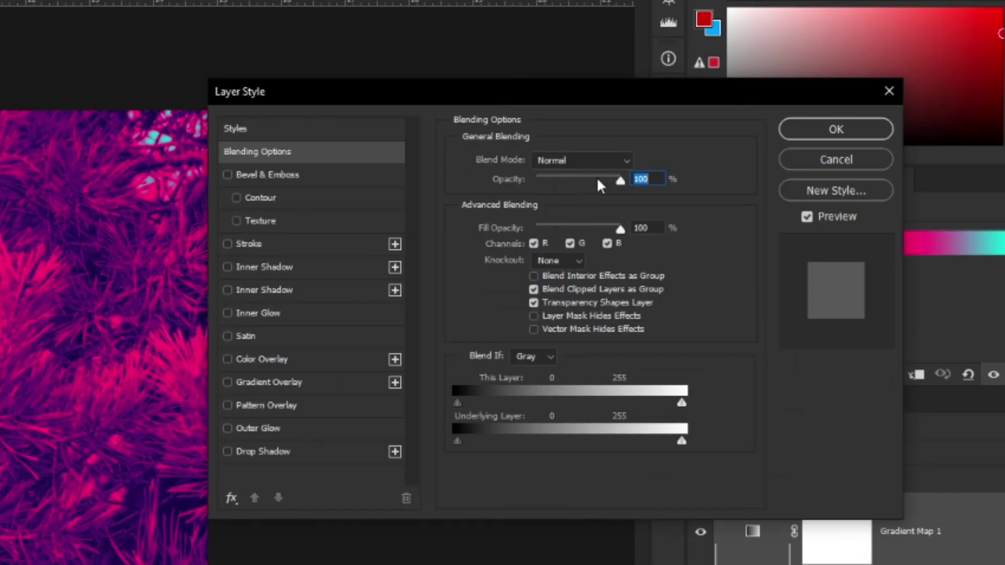
drag(598, 178, 561, 179)
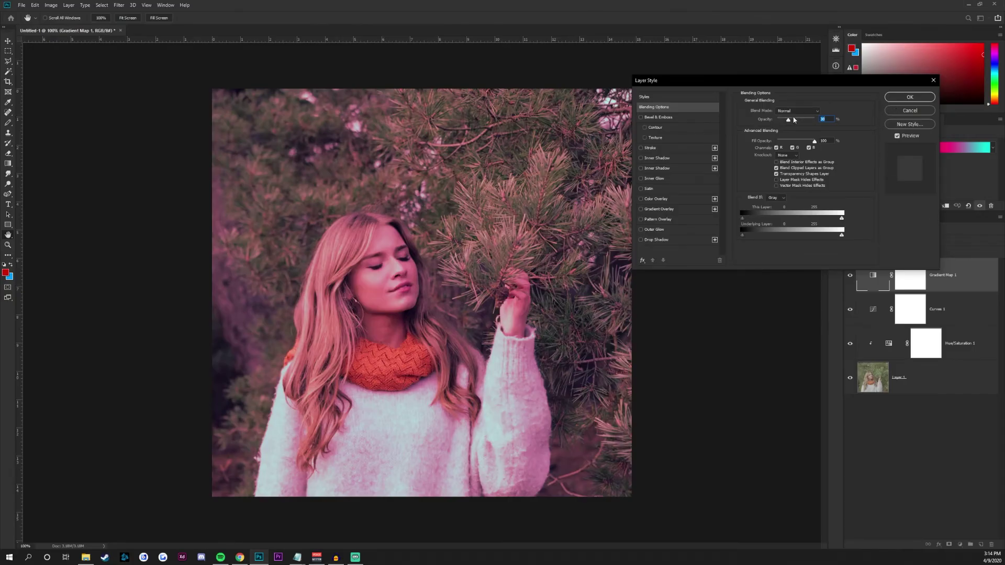
drag(791, 120, 827, 126)
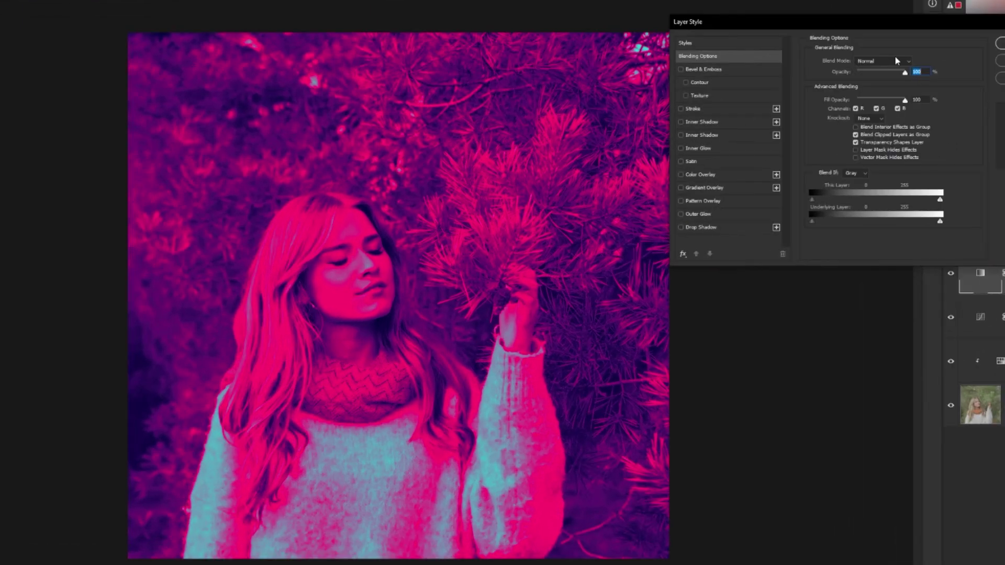
Preview the Gradient Map layer's blend modes one after another, from Normal through Multiply, Screen and Hard Light to Hue.
click(803, 111)
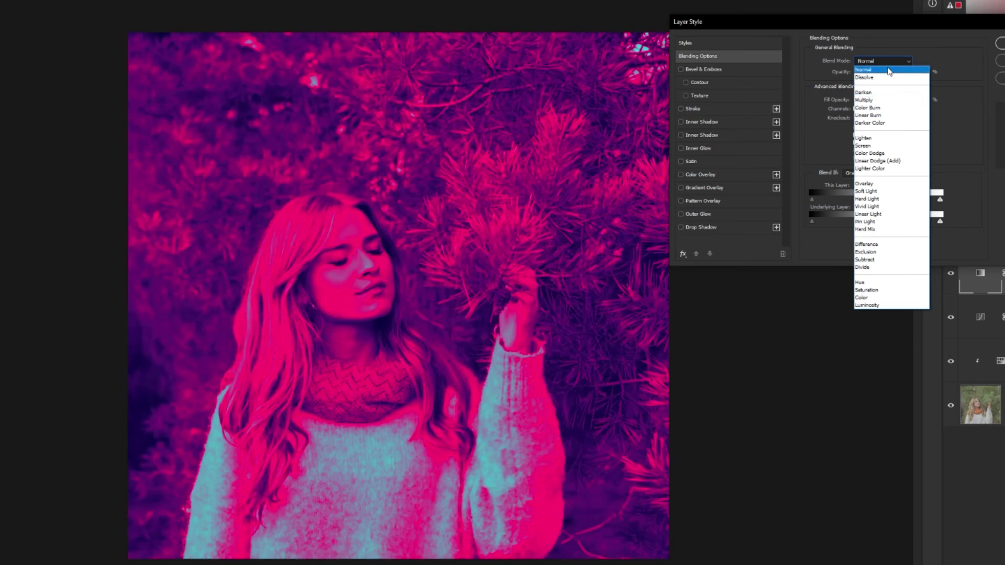
click(888, 68)
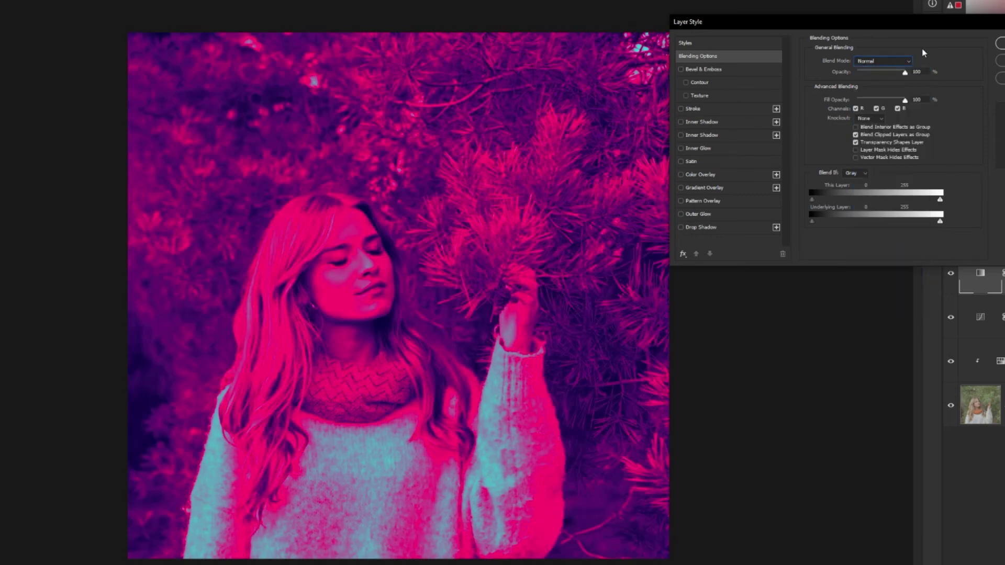
key(Down)
key(Down)
key(Down)
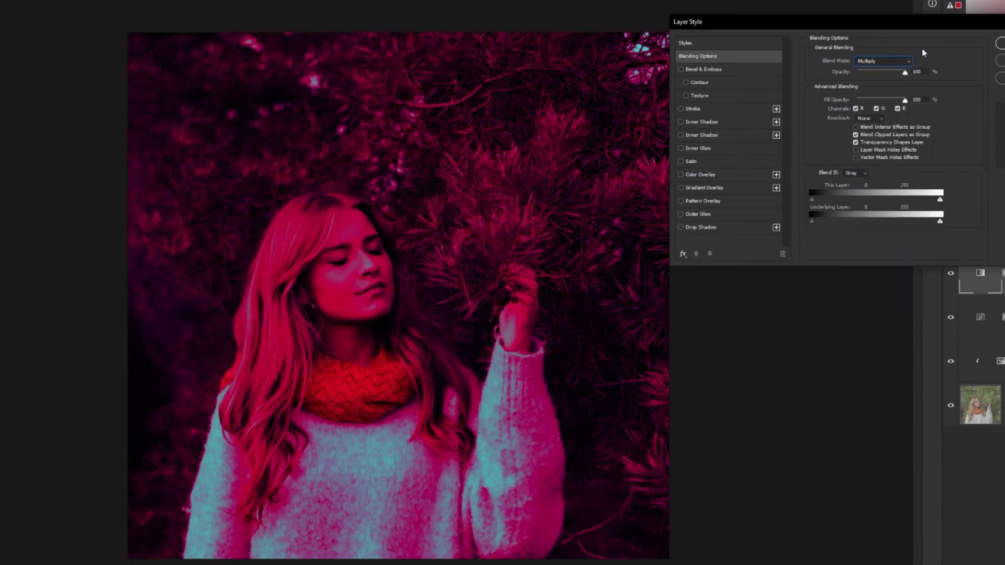
key(Down)
key(Down)
key(Down)
key(Down)
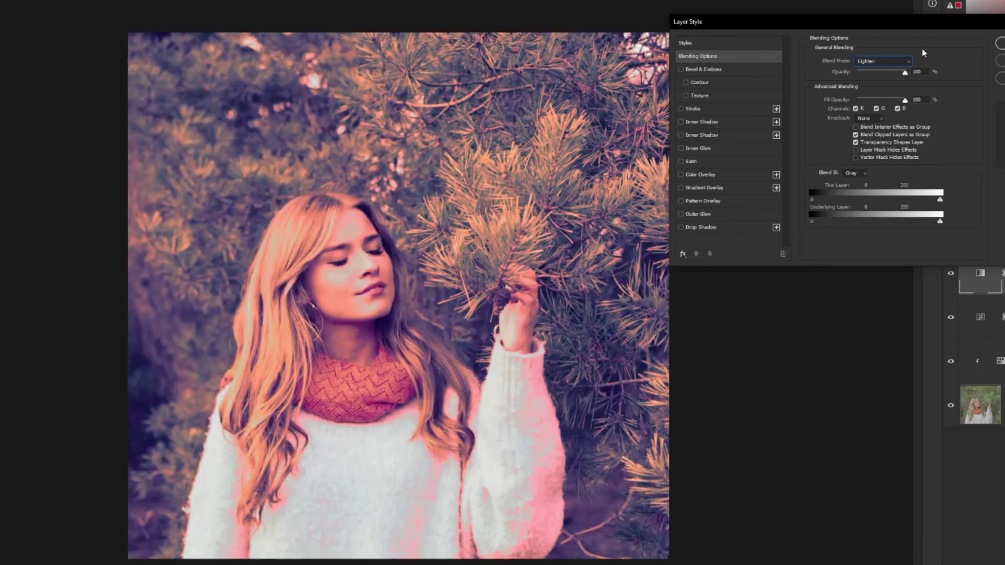
key(Down)
key(Down)
key(Down)
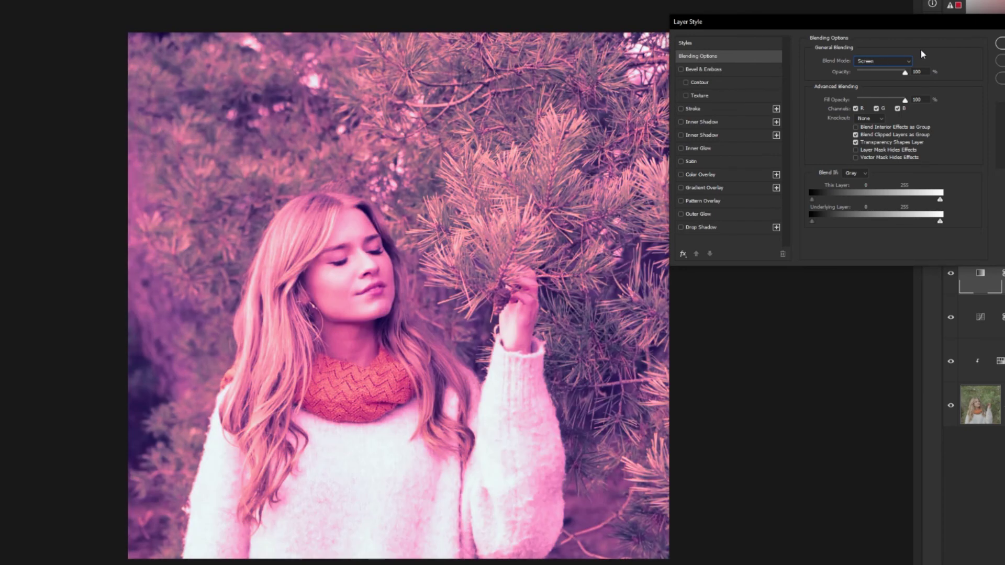
key(Down)
key(Down)
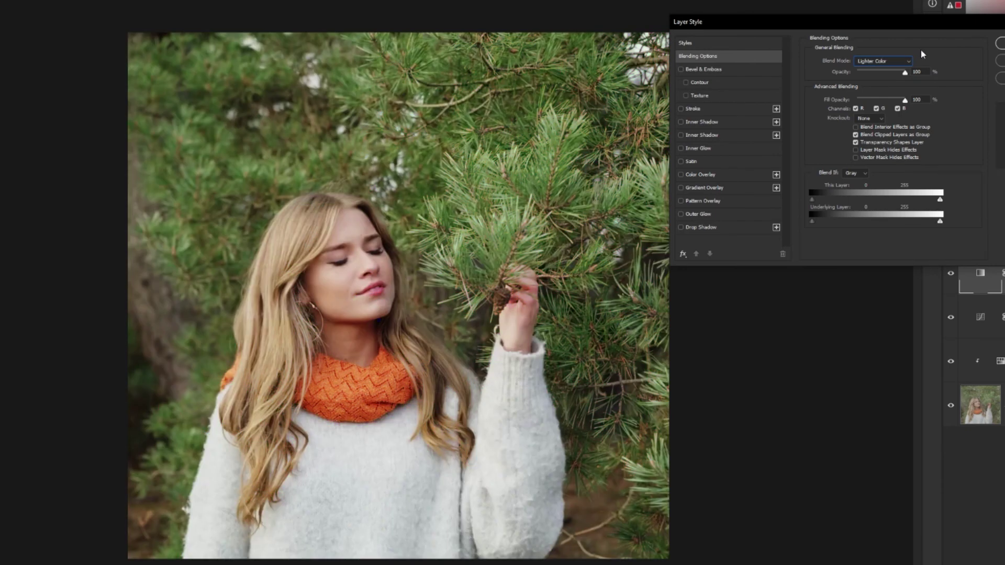
key(Down)
key(Down)
key(Down)
key(Down)
key(Down)
key(Down)
key(Down)
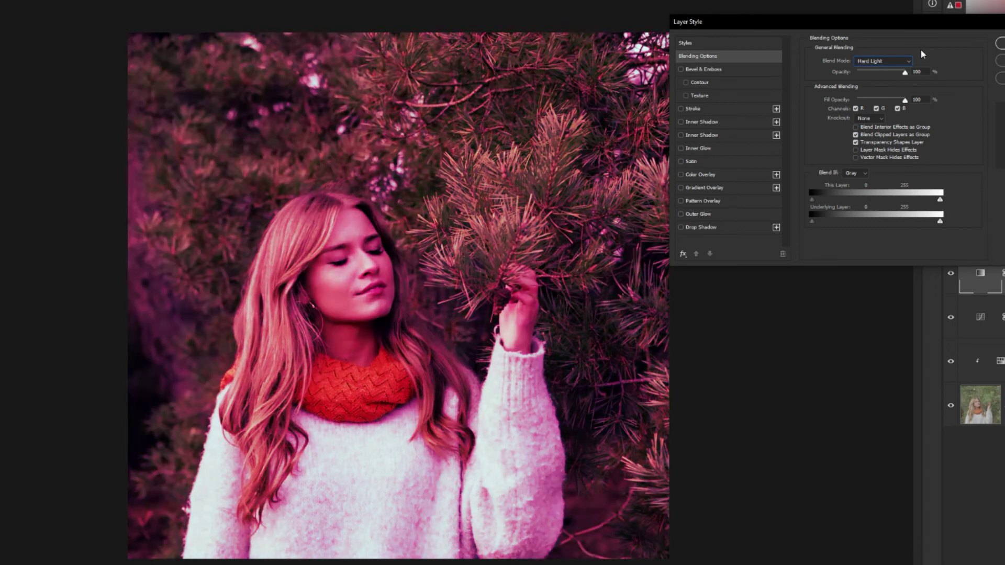
key(Down)
key(Down)
key(Down)
key(Down)
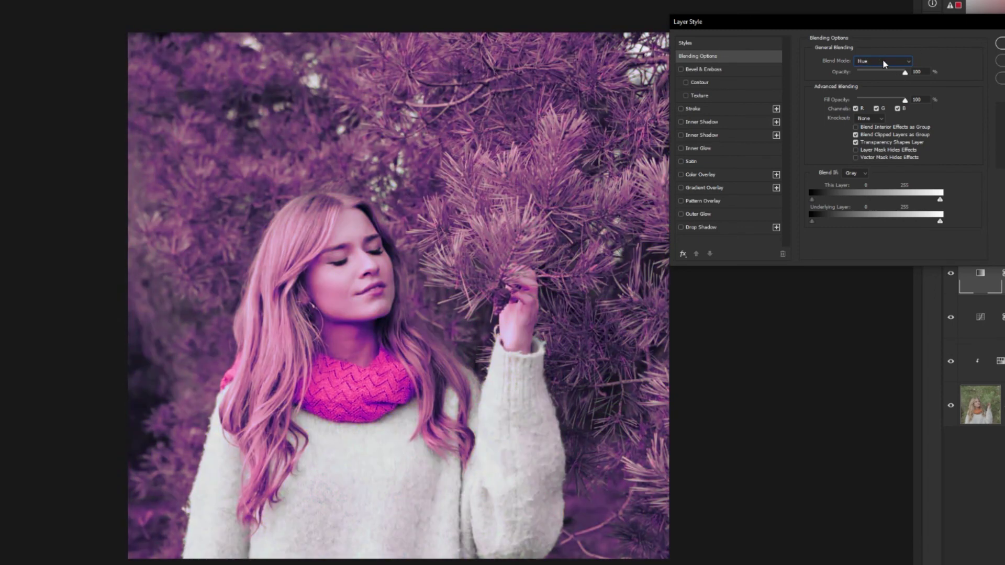
Set the Gradient Map layer to Lighten at about 50% opacity, and compare the photo with the layer hidden and shown.
click(884, 61)
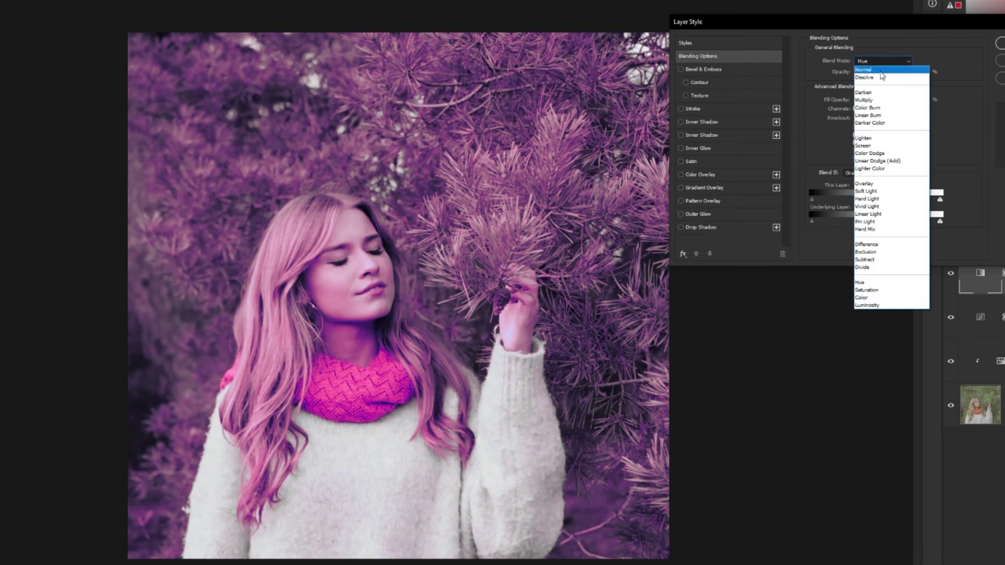
click(877, 140)
drag(905, 72, 880, 70)
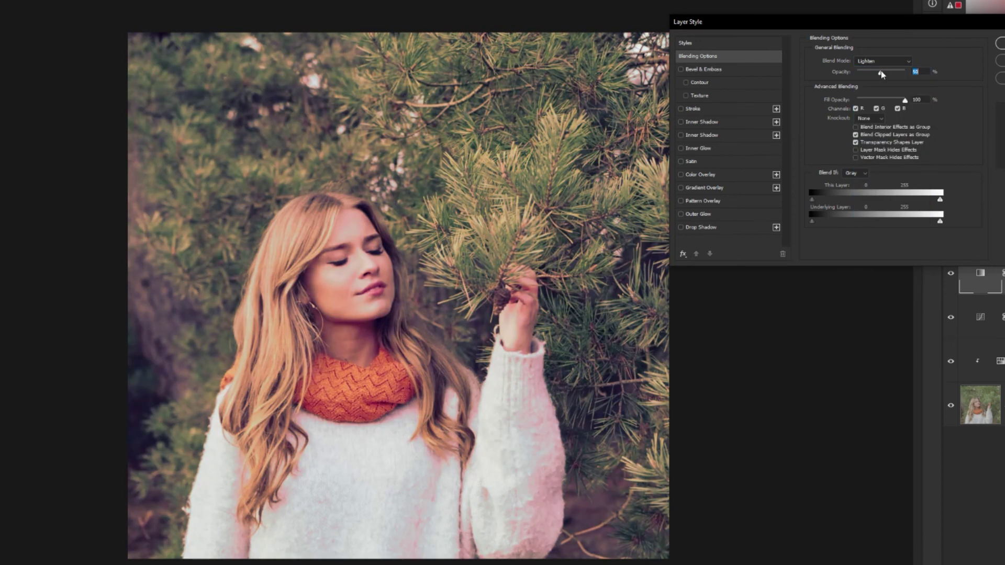
key(Return)
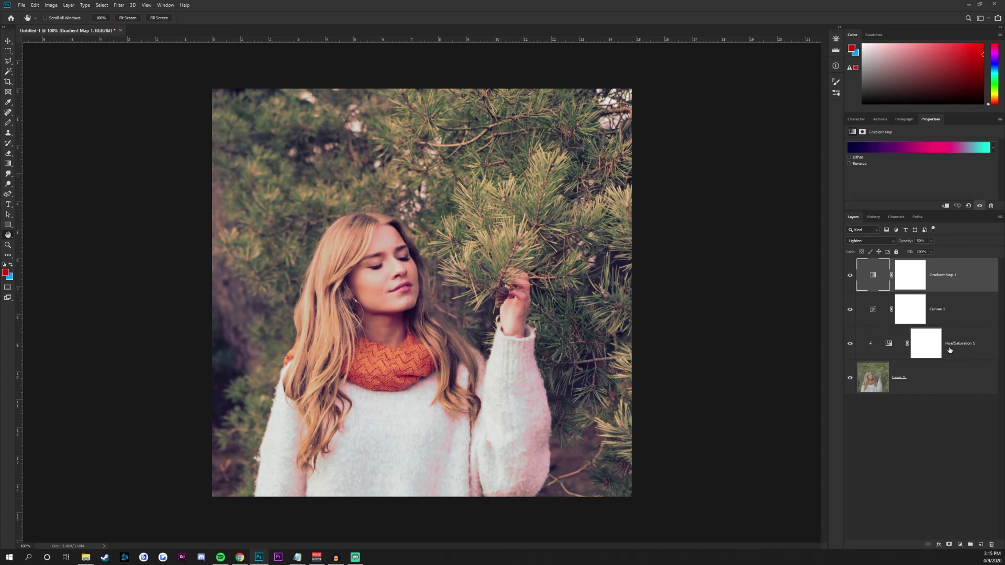
click(849, 277)
click(849, 278)
Create a new layer above the Gradient Map and draw a red circle above and beside the woman's head with the Ellipse tool.
click(980, 545)
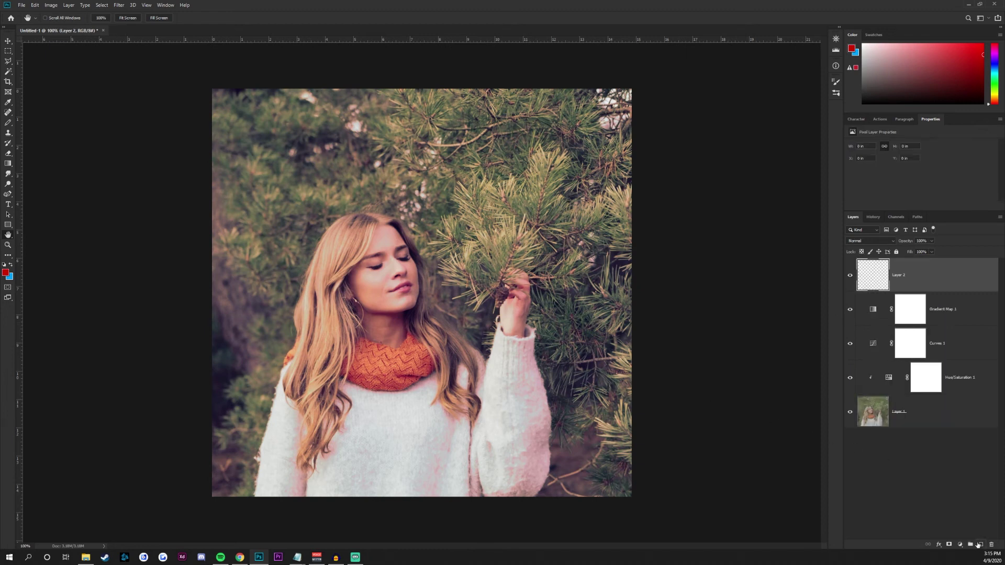
click(13, 226)
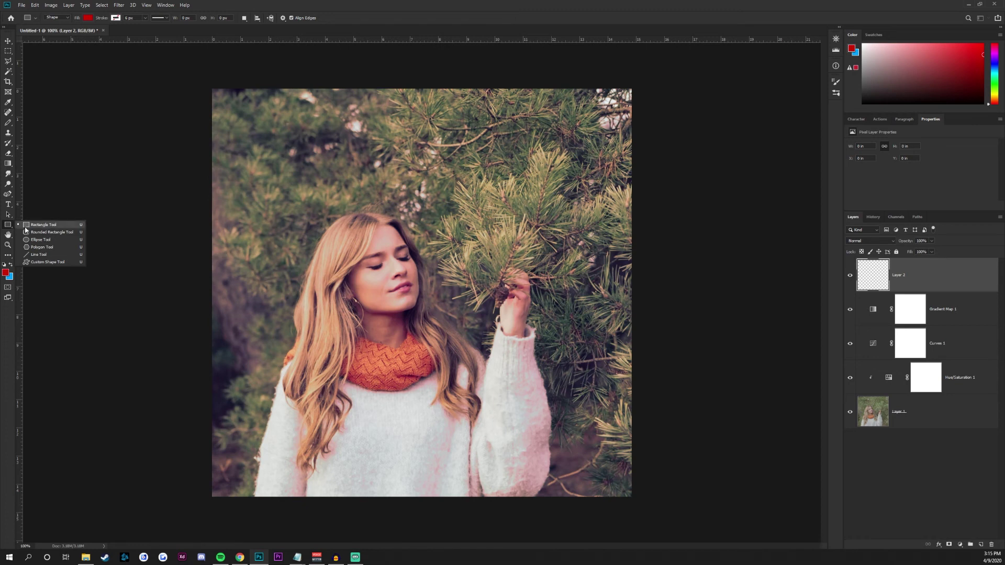
click(42, 240)
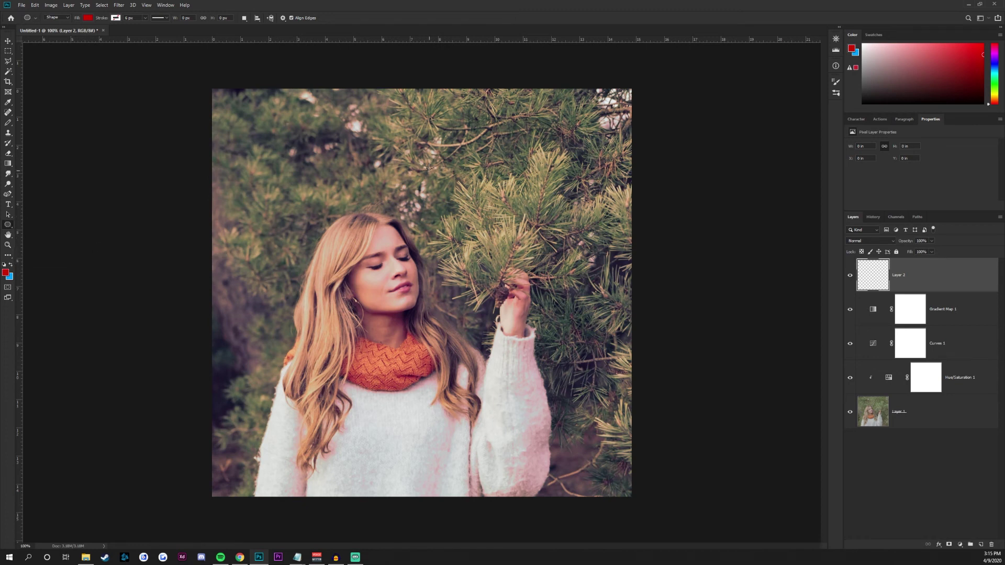
drag(395, 113, 547, 266)
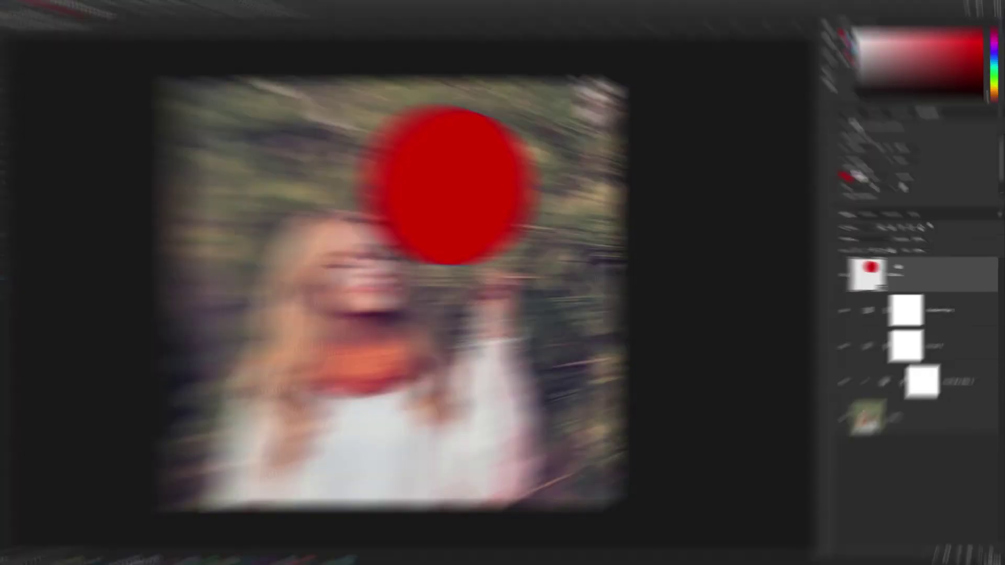
Rasterize the red circle's Ellipse 1 layer and open its blending options.
right_click(920, 270)
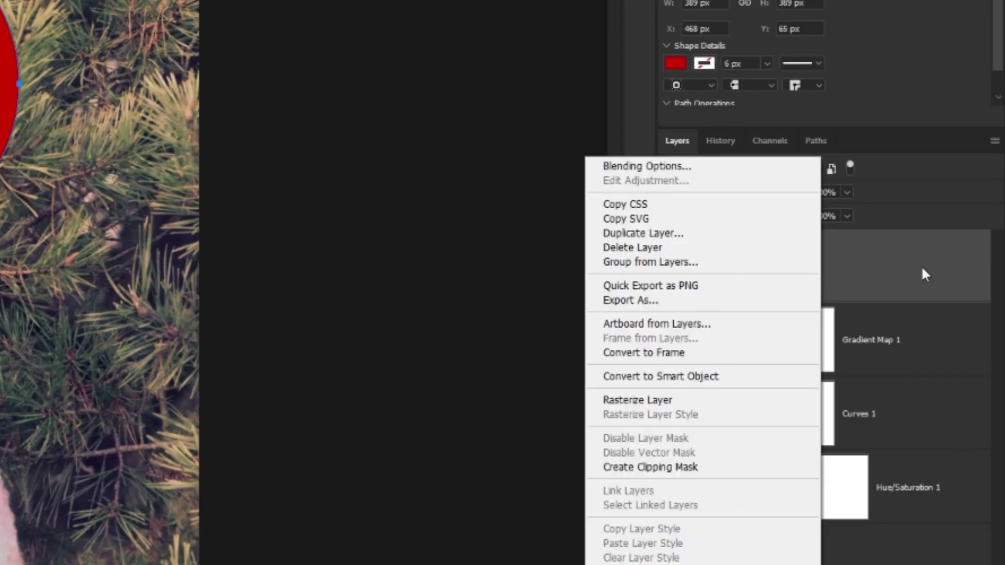
click(733, 400)
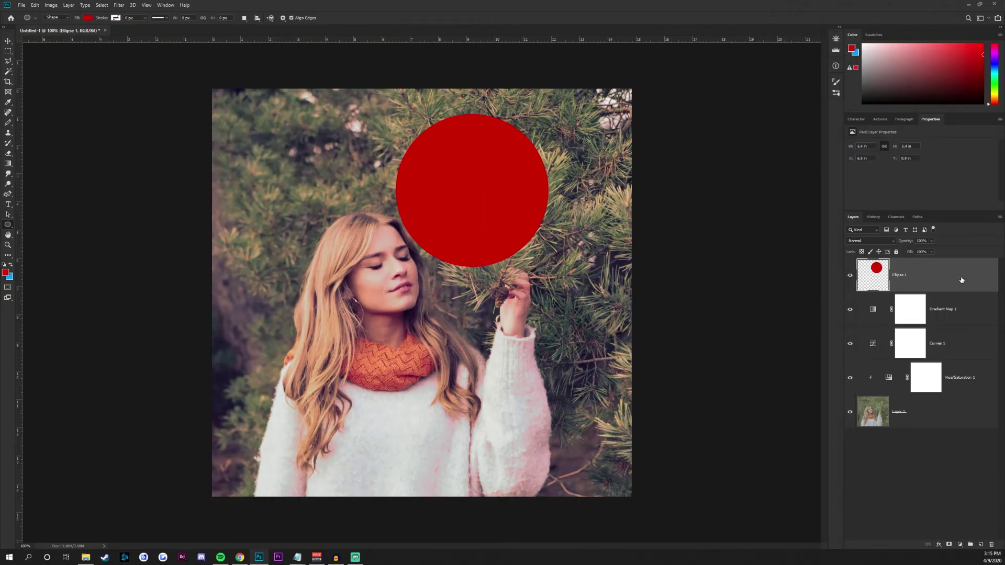
double_click(963, 269)
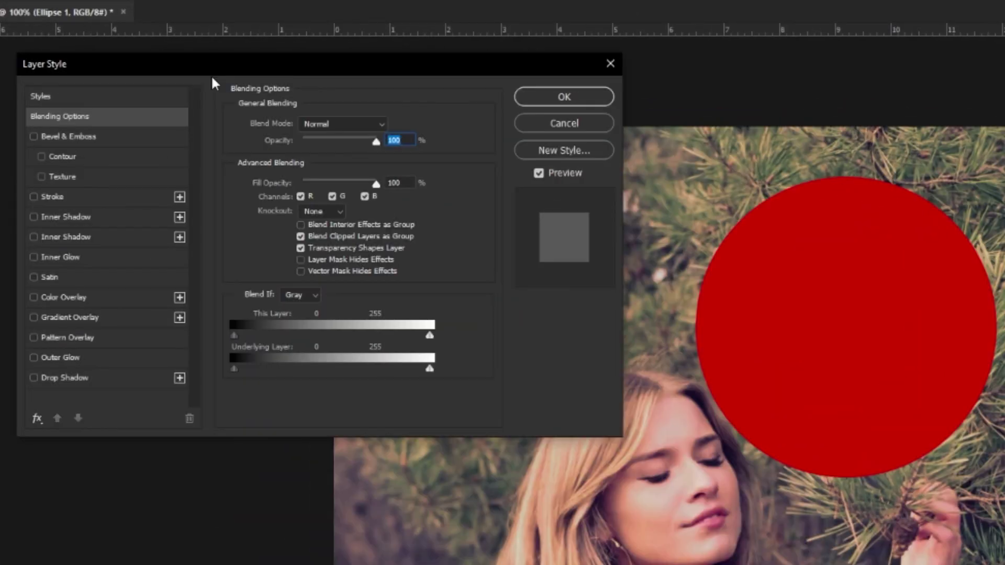
Try a Bevel & Emboss on the circle with 376% depth and 35 px size, and switch the effect off again.
click(87, 137)
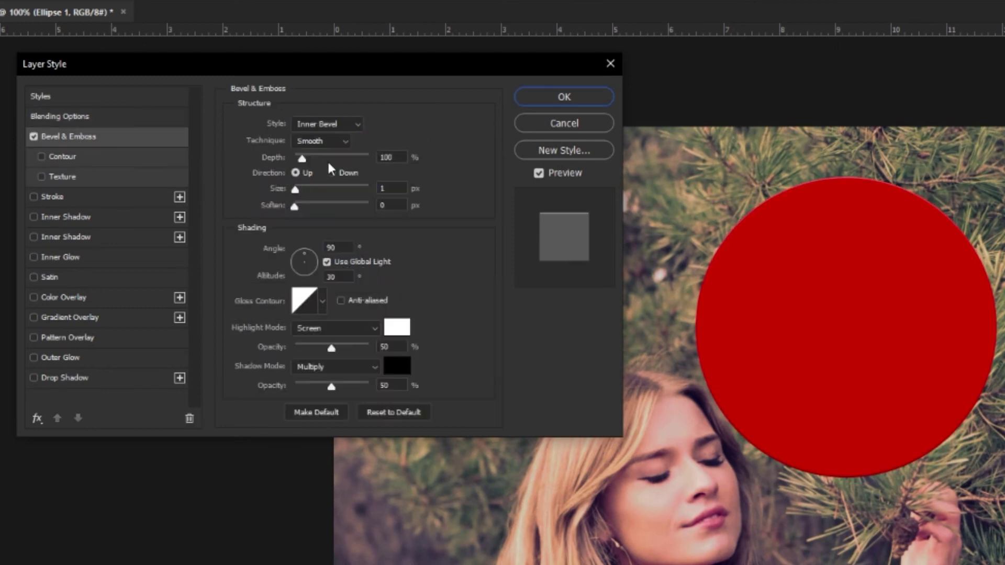
drag(301, 158, 347, 155)
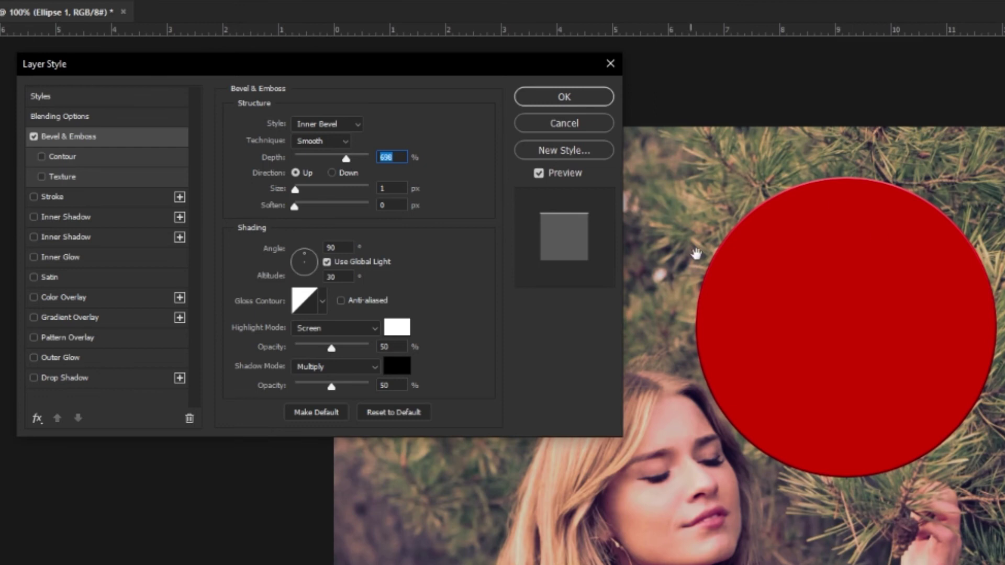
drag(342, 161, 322, 159)
mouse_move(295, 189)
mouse_down()
mouse_move(325, 190)
mouse_move(293, 192)
mouse_up()
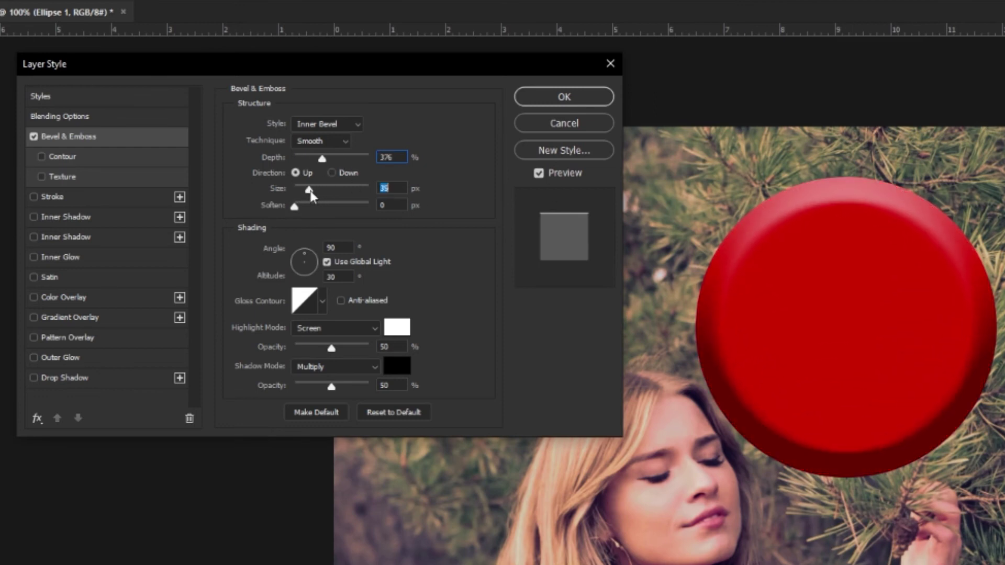
click(34, 137)
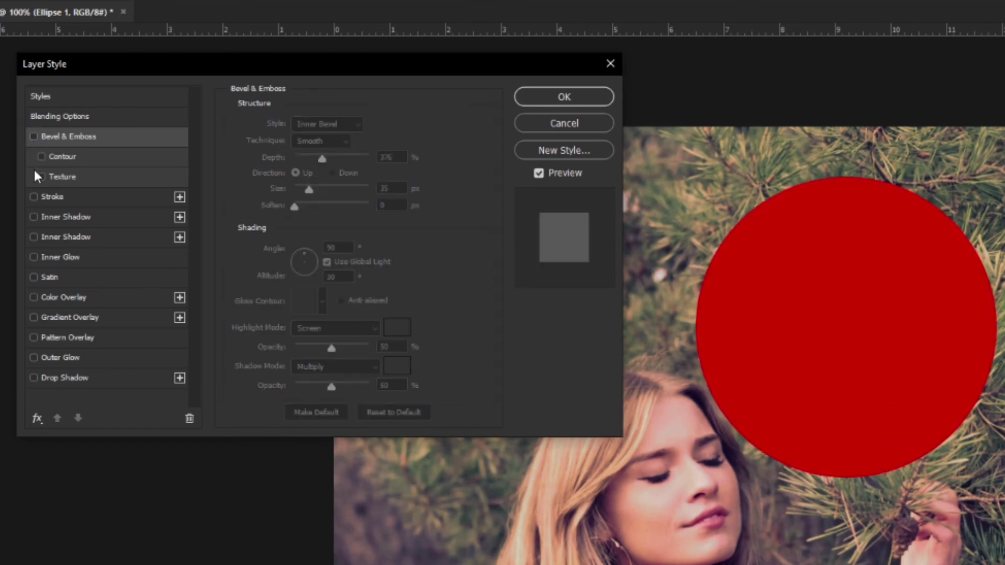
Try a white Stroke on the circle in different positions, ending Outside at 16 px, and switch it off again.
click(56, 197)
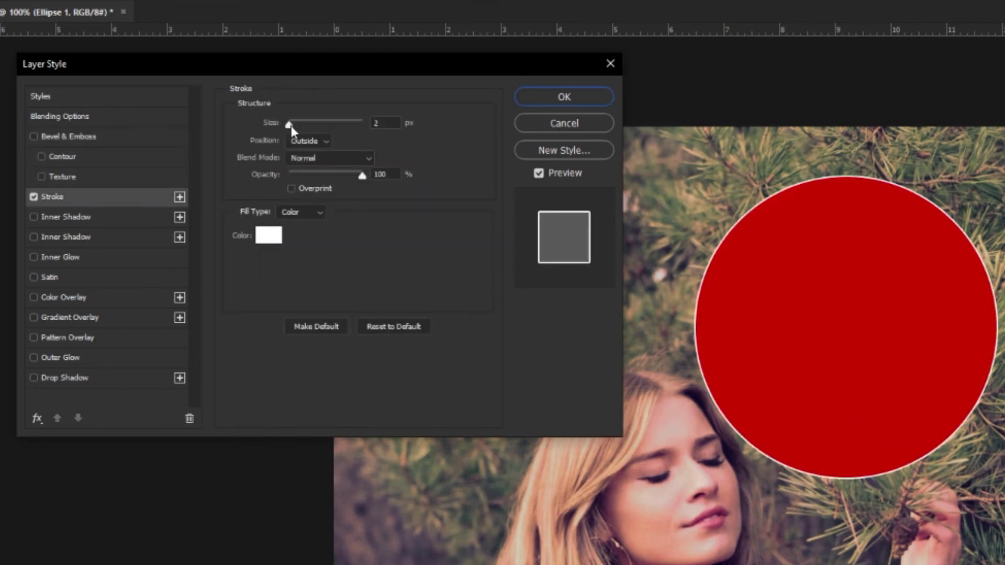
drag(291, 123, 315, 124)
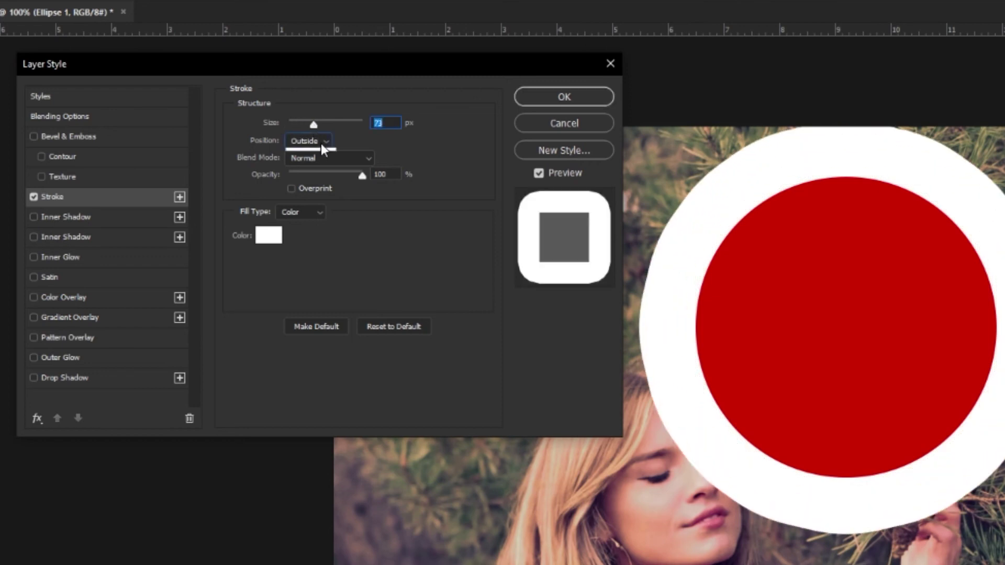
click(321, 160)
click(313, 146)
click(308, 177)
click(311, 144)
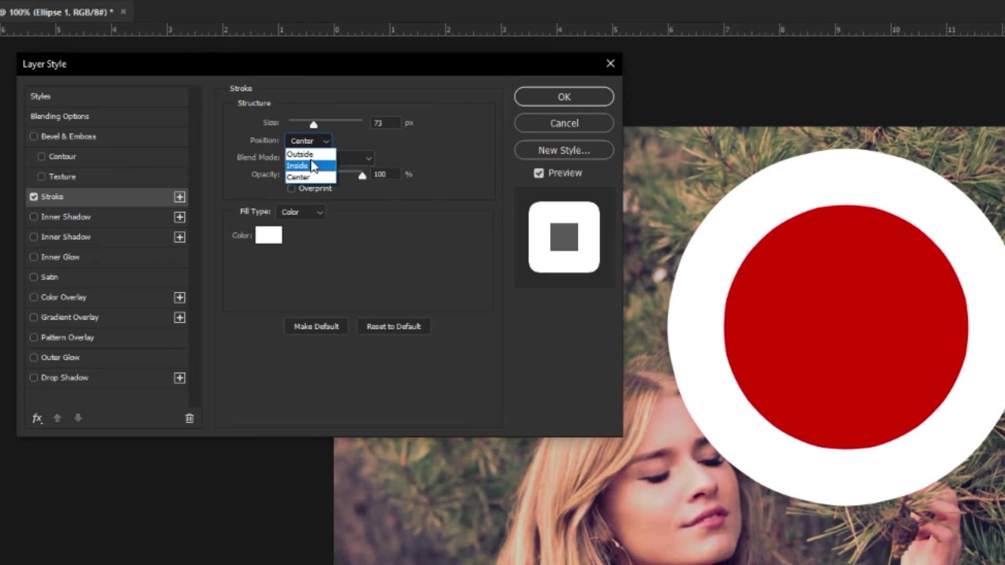
click(313, 153)
drag(313, 124, 297, 122)
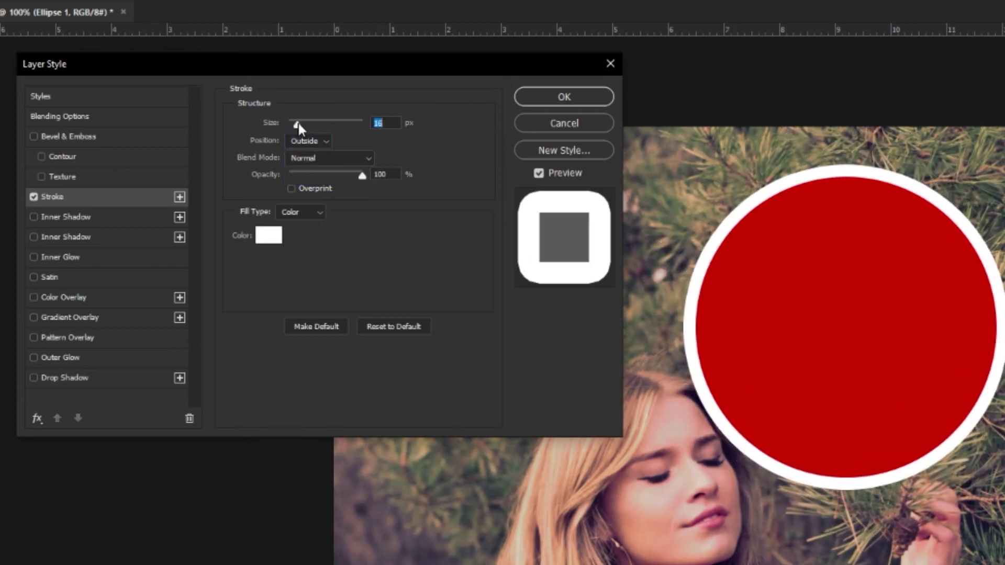
click(33, 195)
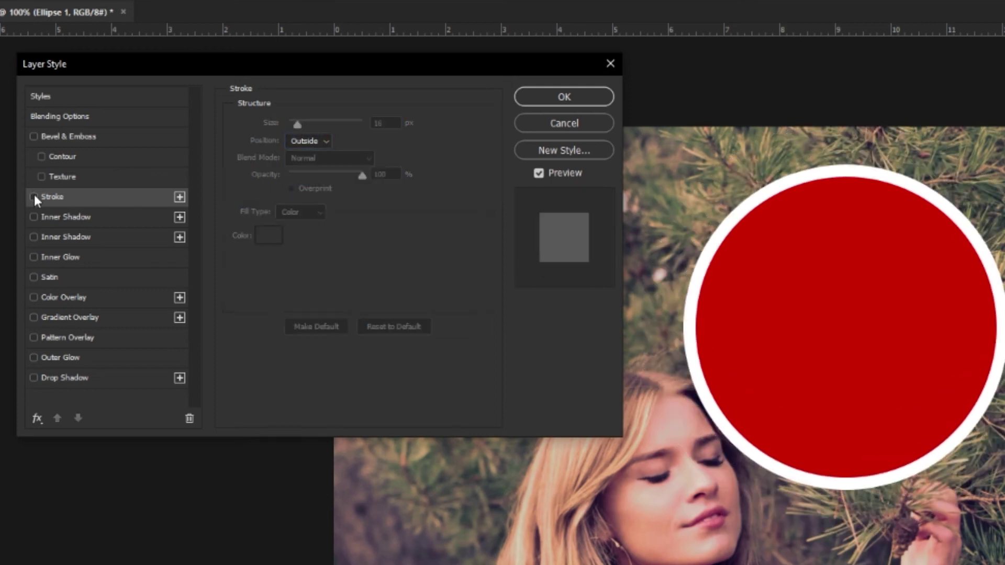
Try a black Inner Shadow on the circle with 37 px distance and a 178° angle, and switch it off again.
click(81, 215)
drag(291, 193, 340, 193)
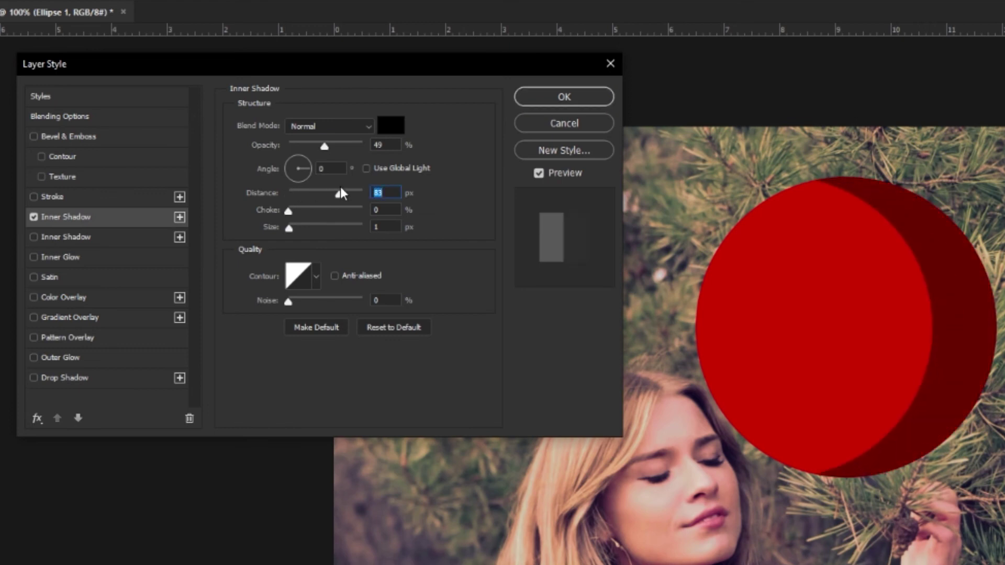
mouse_move(322, 192)
mouse_down()
mouse_move(303, 193)
mouse_move(318, 193)
mouse_up()
mouse_move(291, 232)
mouse_down()
mouse_move(356, 223)
mouse_move(289, 227)
mouse_up()
drag(308, 168, 257, 173)
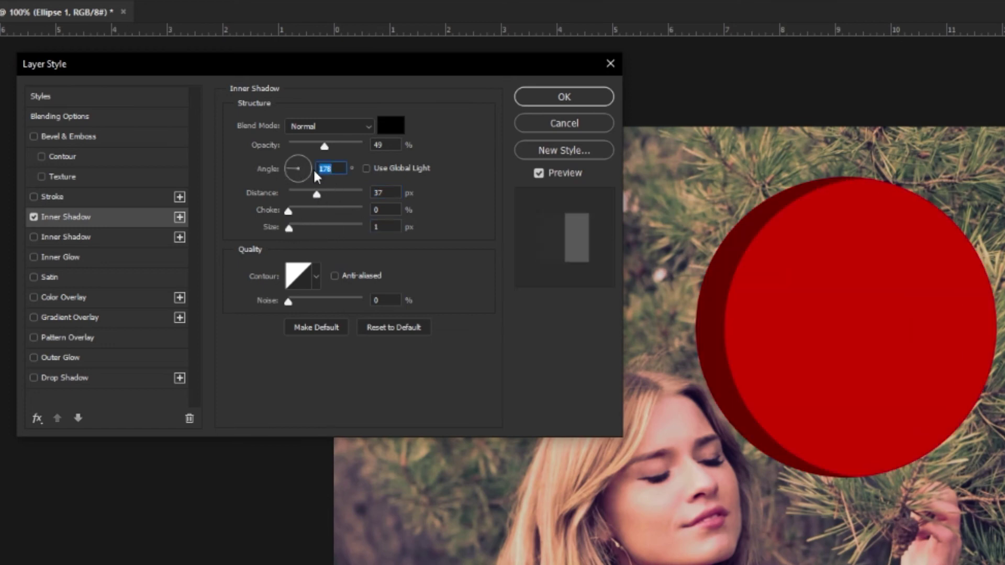
click(390, 125)
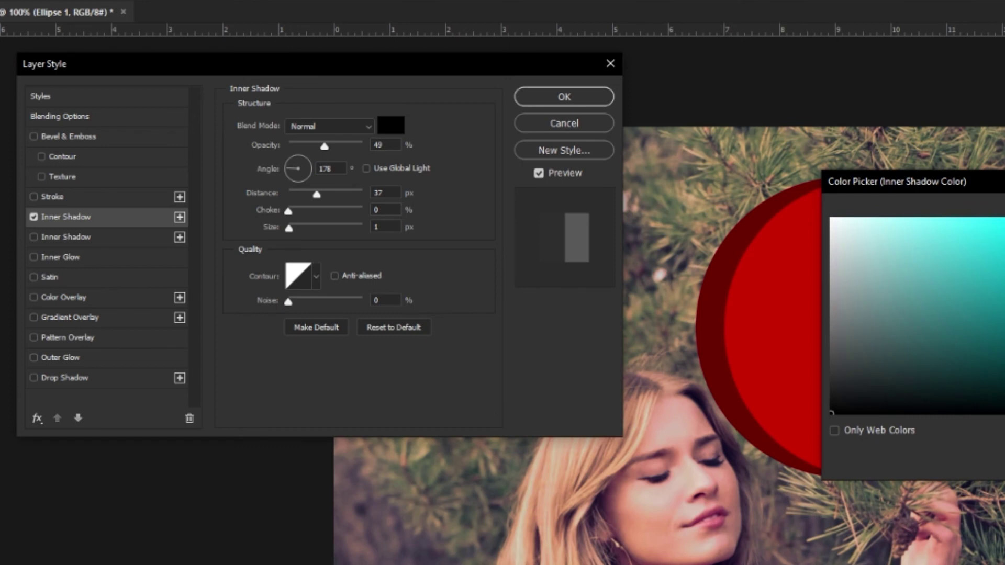
key(Escape)
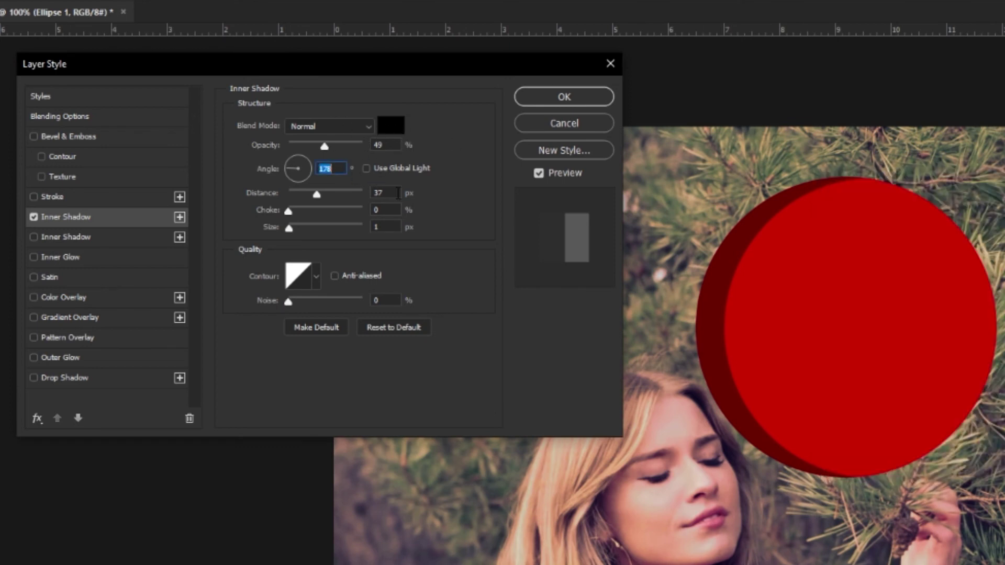
click(33, 216)
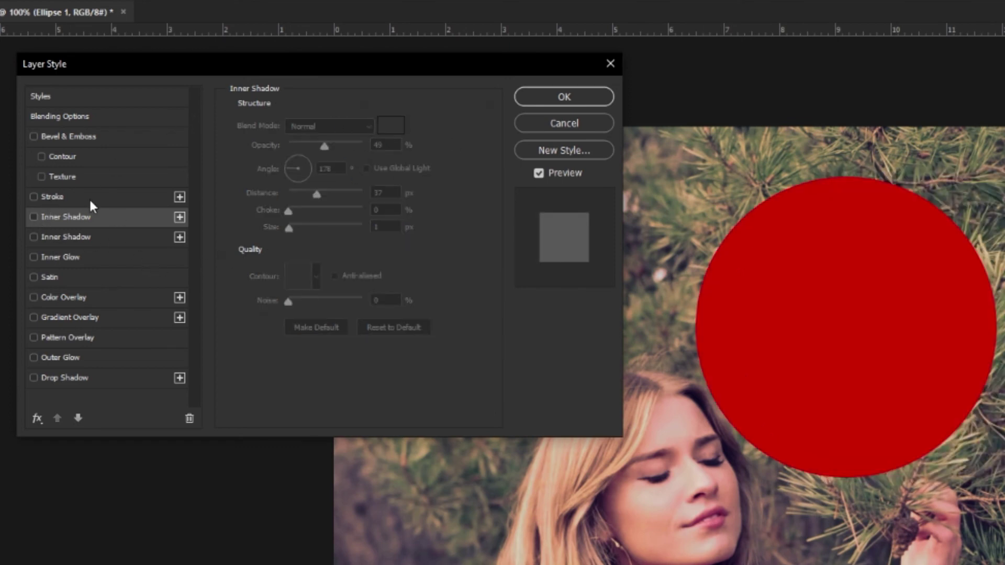
Try an Inner Glow on the circle with 90% choke and 32 px size, and switch it off again.
click(92, 257)
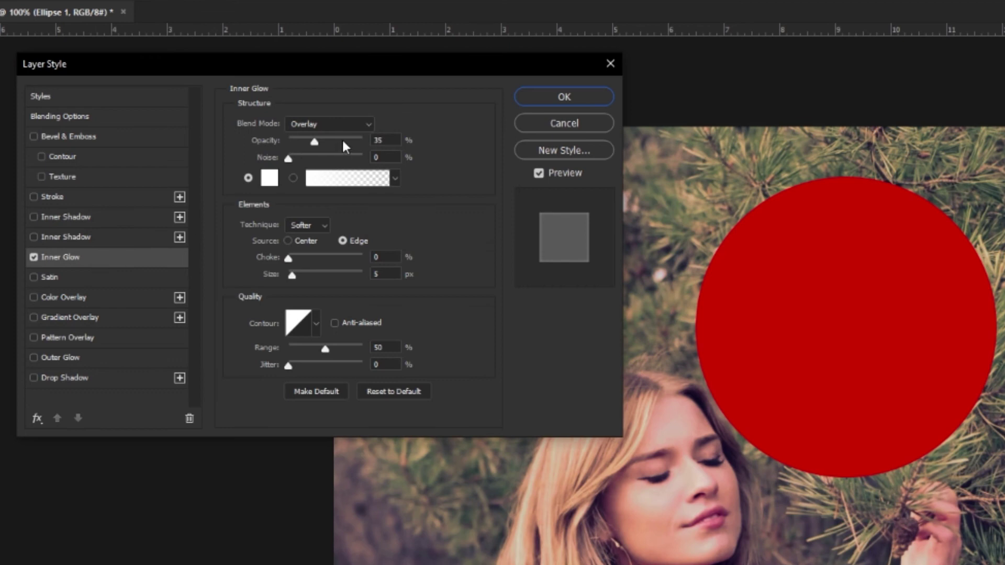
mouse_move(292, 274)
mouse_down()
mouse_move(352, 277)
mouse_move(300, 277)
mouse_move(358, 264)
mouse_move(341, 277)
mouse_move(303, 277)
mouse_up()
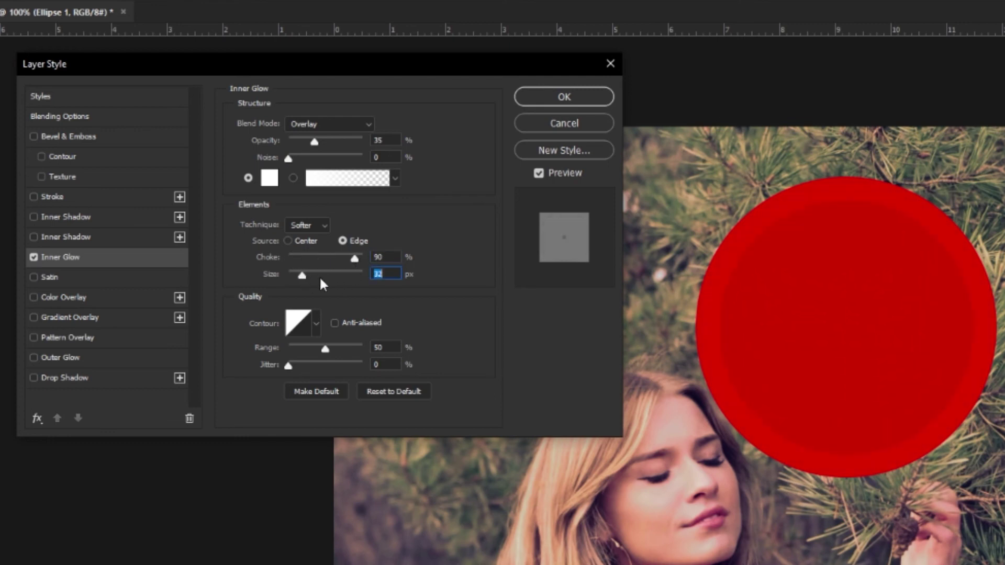
click(355, 257)
click(34, 257)
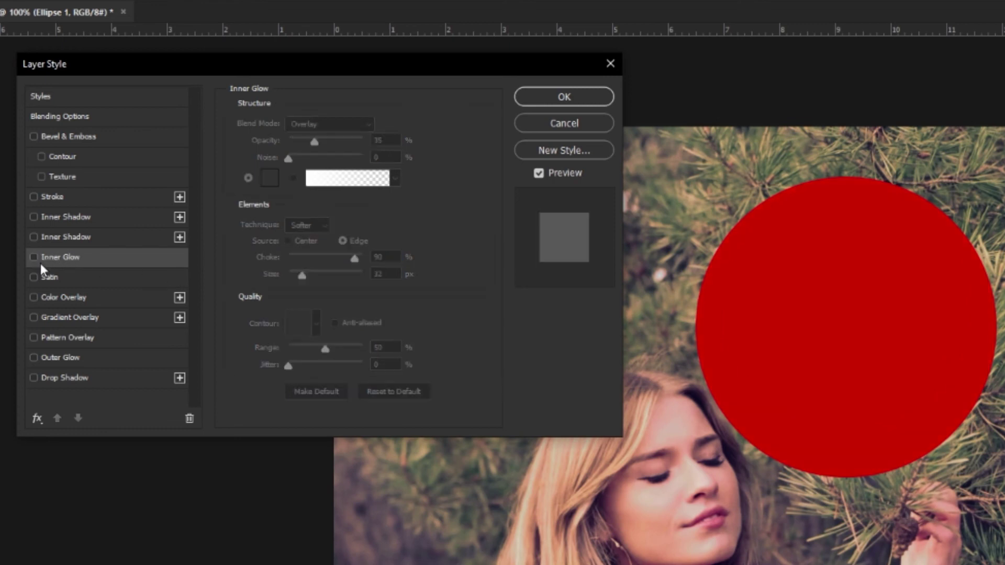
Try a light blue Color Overlay on the circle, testing blend modes such as Dissolve and returning to Normal.
click(80, 299)
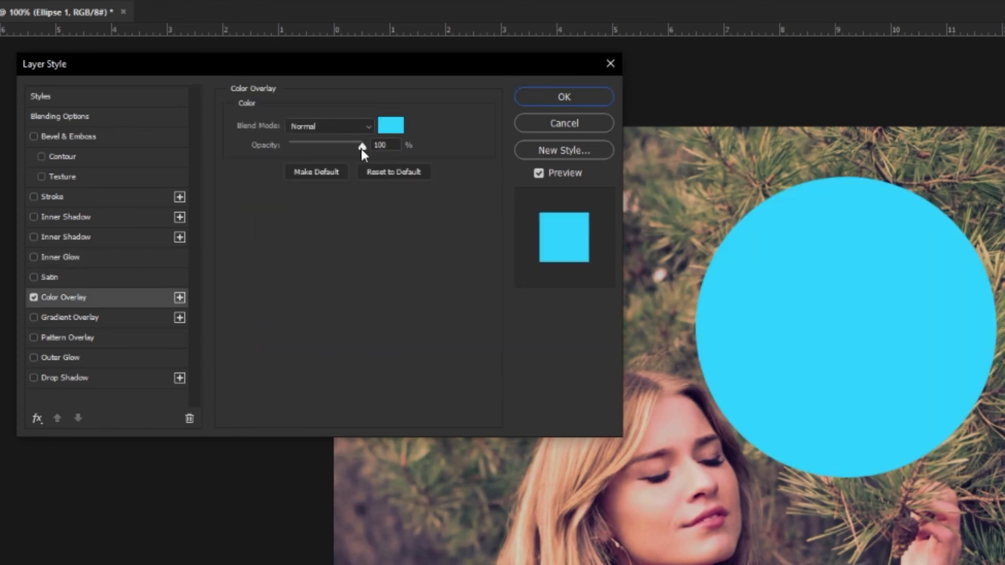
click(395, 127)
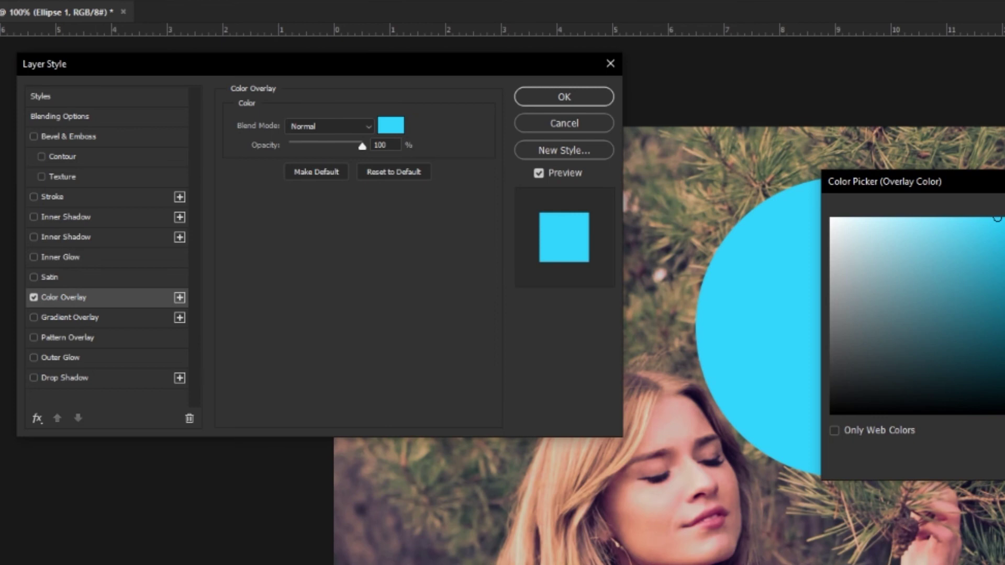
key(Return)
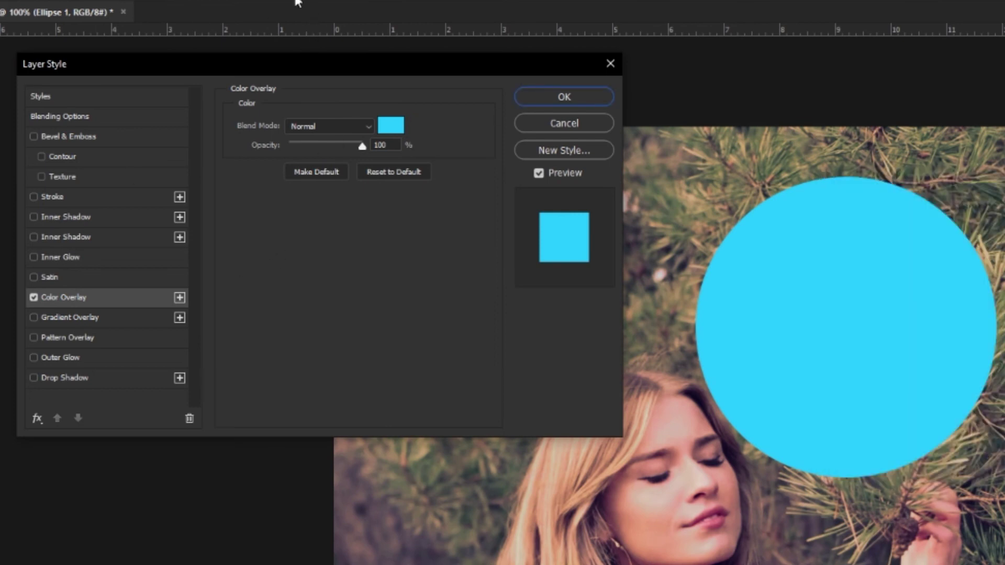
click(350, 125)
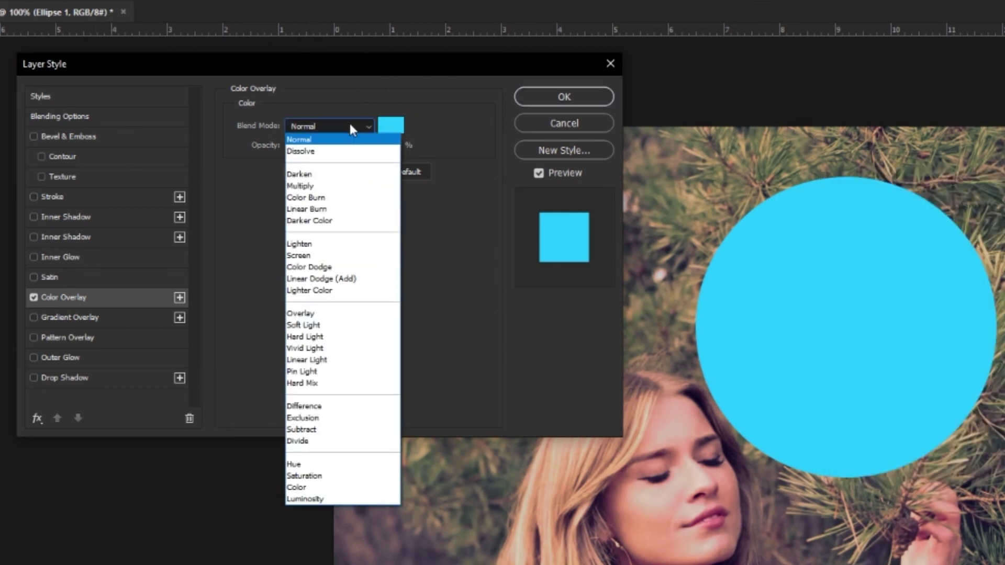
click(345, 244)
click(351, 126)
click(329, 148)
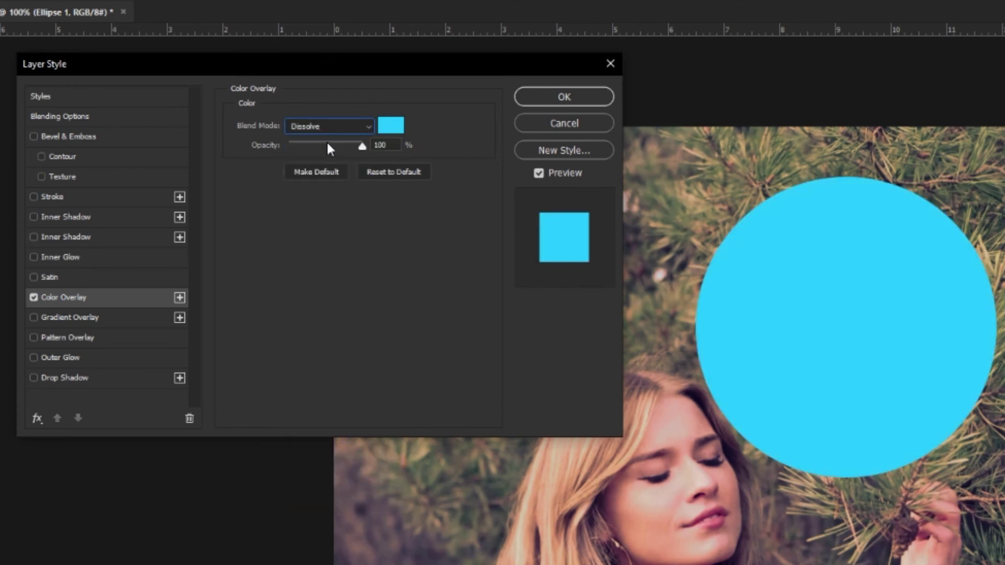
click(328, 126)
click(325, 140)
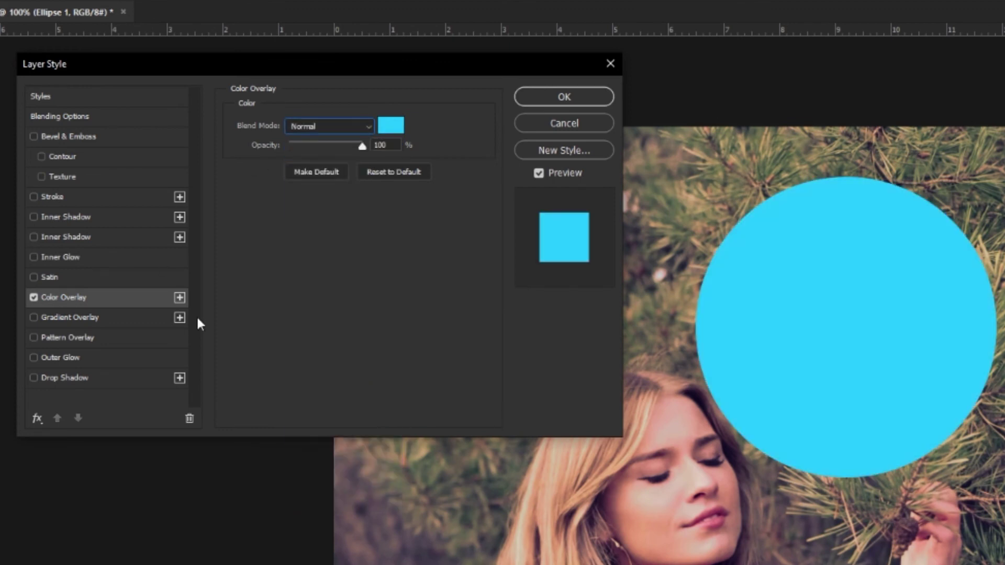
Replace the Color Overlay with a Gradient Overlay, trying a 55% scale, a 9° angle and the Radial style.
click(87, 317)
click(34, 297)
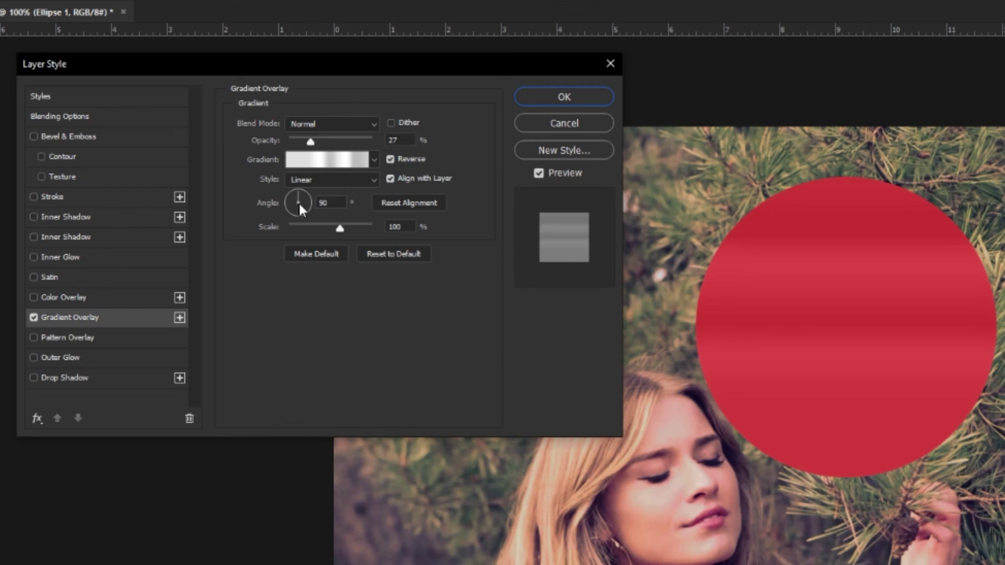
drag(339, 228, 312, 230)
click(349, 177)
click(350, 177)
click(349, 177)
click(314, 203)
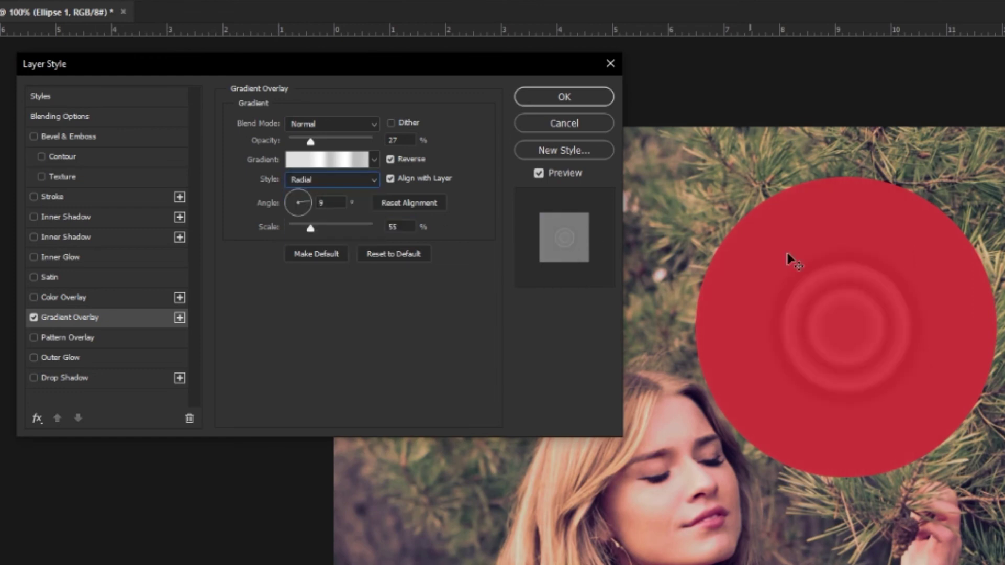
Switch the Gradient Overlay to Linear style with a yellow-to-red gradient at about 49% opacity.
click(325, 178)
click(313, 190)
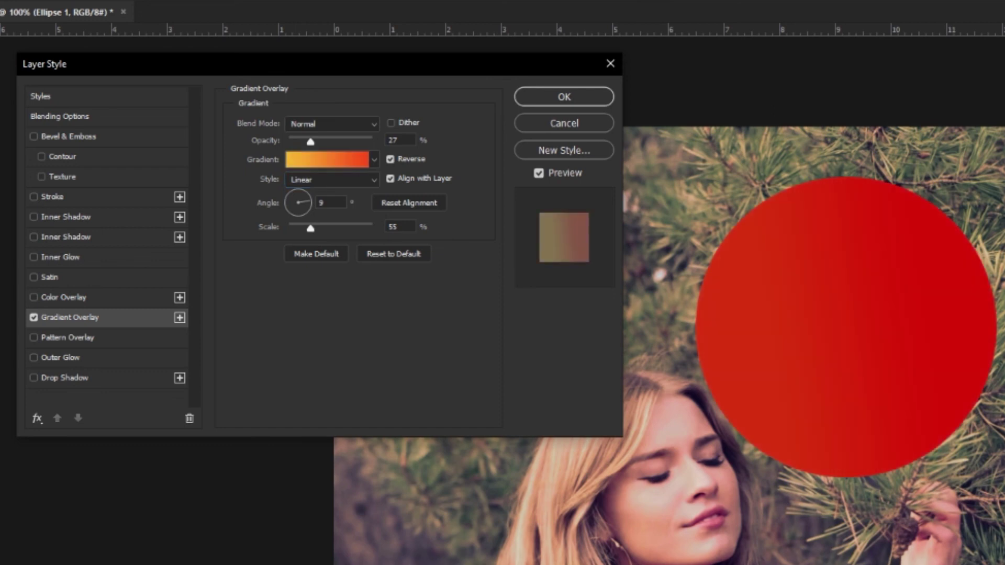
drag(311, 142, 329, 139)
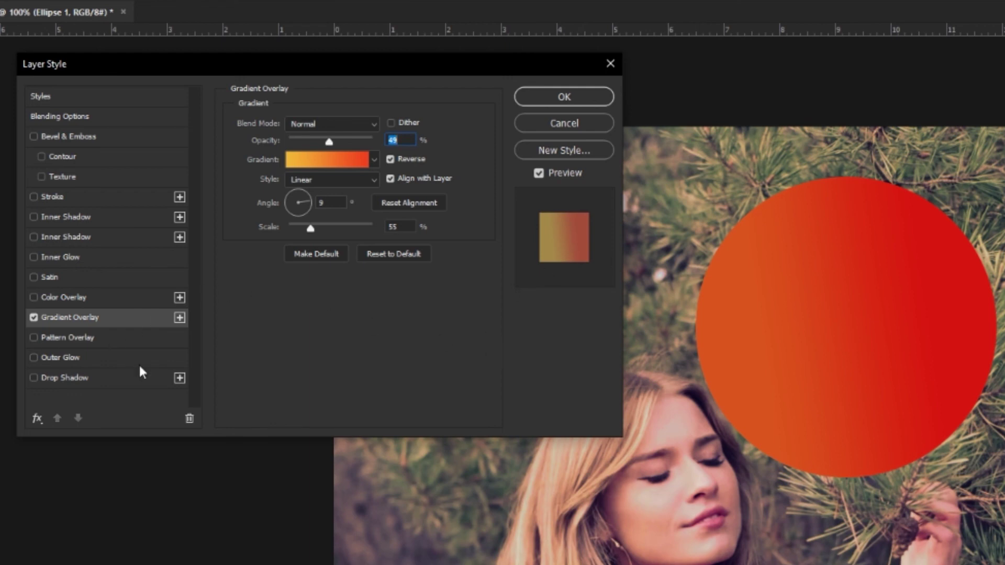
Turn on a Pattern Overlay for the circle, turn off the Gradient Overlay, and keep the Multiply blend mode.
click(82, 338)
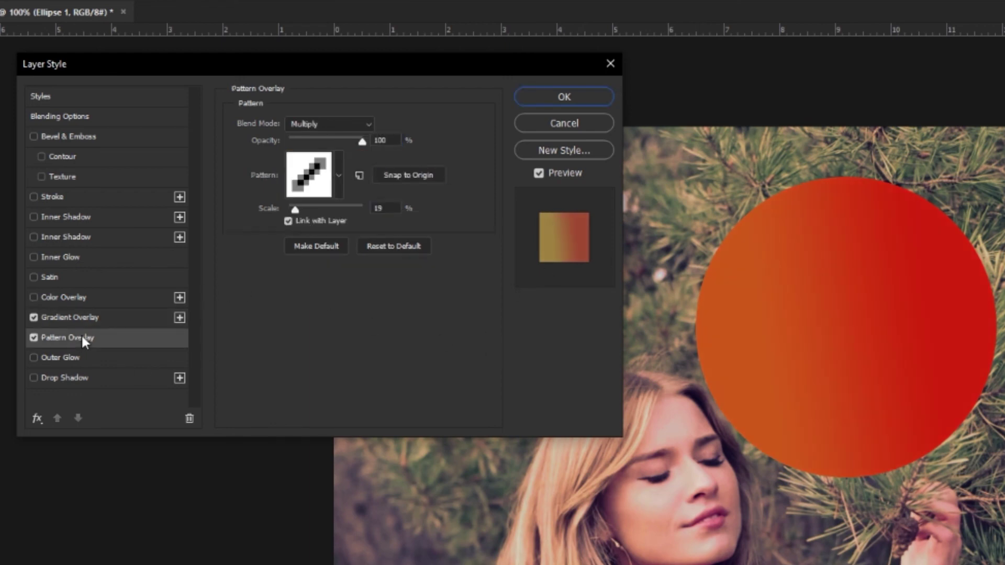
click(34, 318)
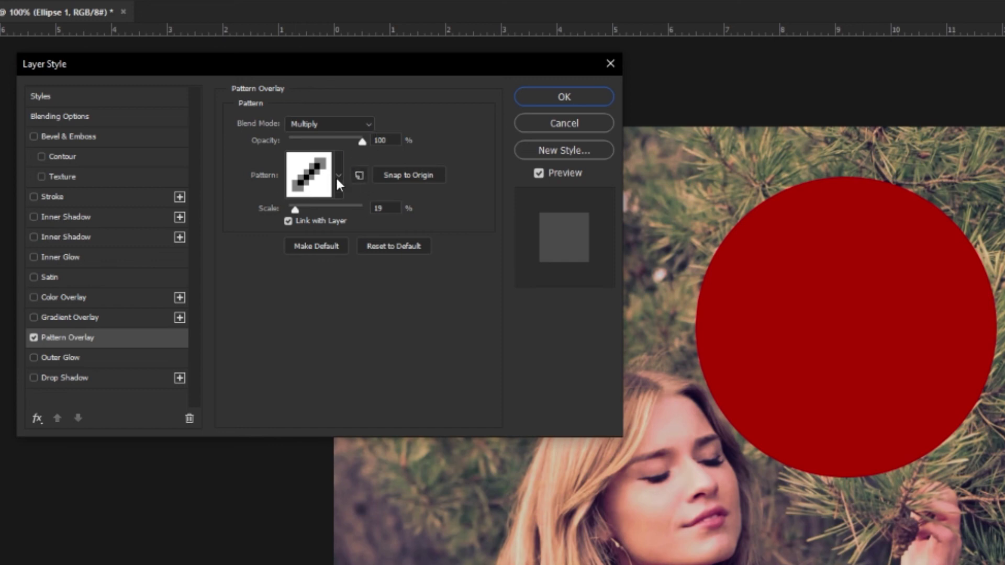
click(367, 124)
click(366, 122)
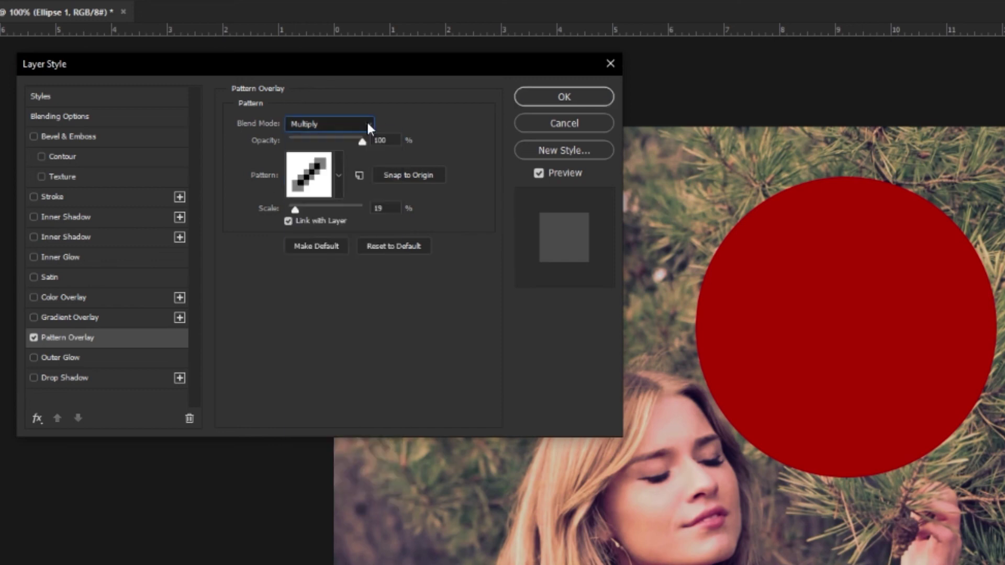
Choose the white pattern with small black dots for the circle's Pattern Overlay.
click(339, 175)
scroll(231, 403, down, 1)
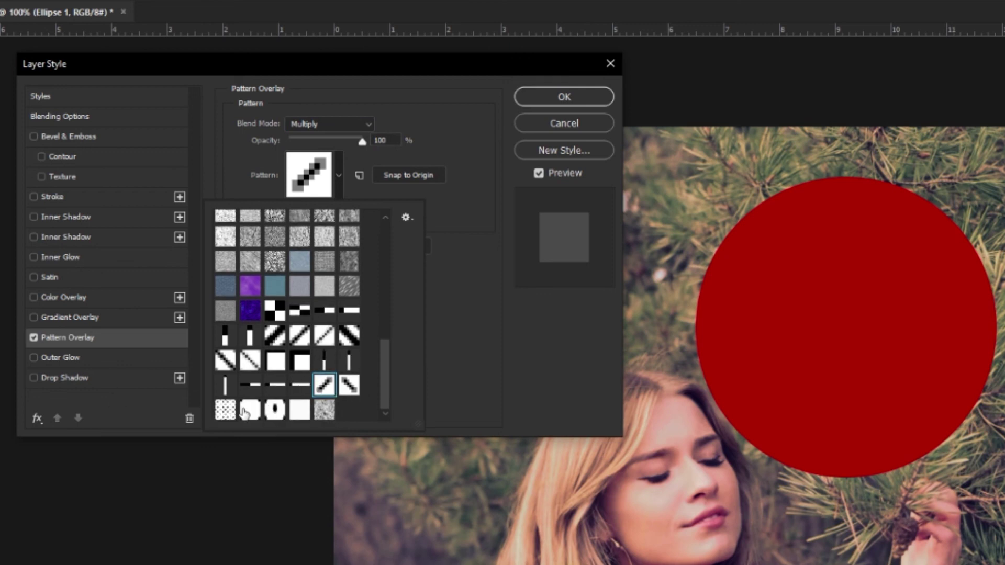
click(223, 413)
click(518, 325)
click(324, 178)
click(474, 285)
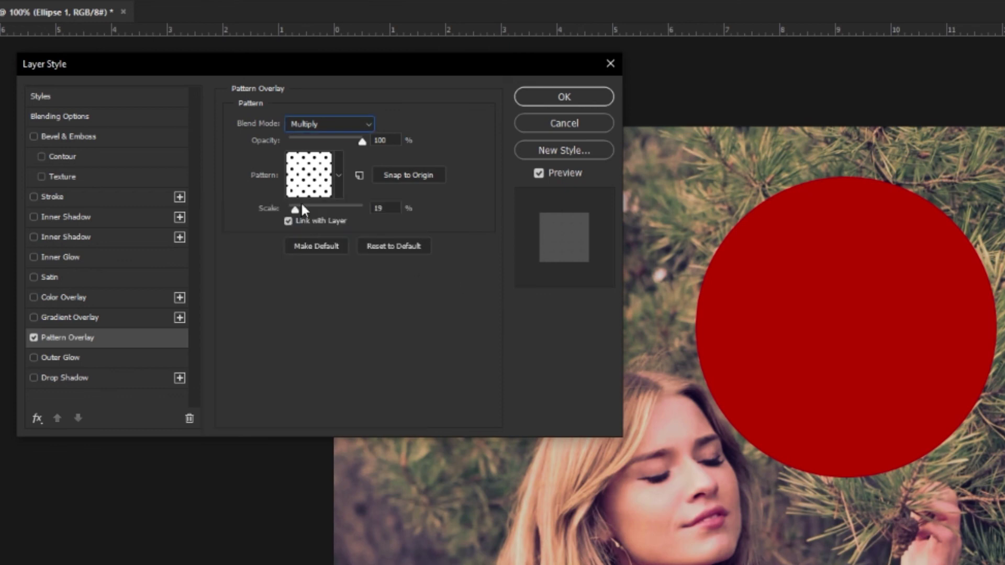
Set the circle's Pattern Overlay to Normal blend mode and enlarge the scale of its dotted pattern.
click(340, 125)
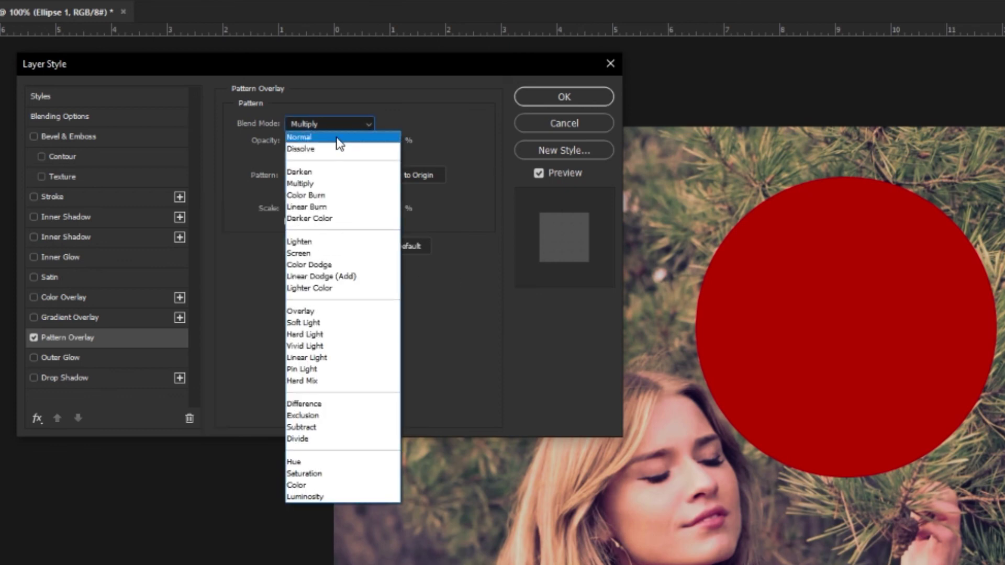
click(339, 138)
click(334, 124)
click(319, 132)
drag(297, 208, 325, 211)
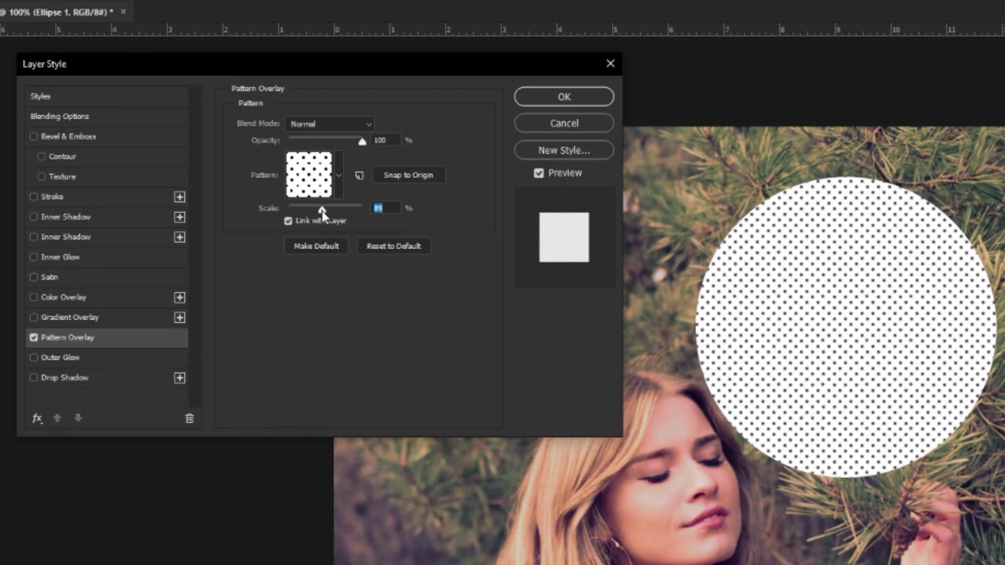
Set the Pattern Overlay to Multiply at a reduced opacity, and turn on the Gradient Overlay at about 22% opacity.
click(325, 124)
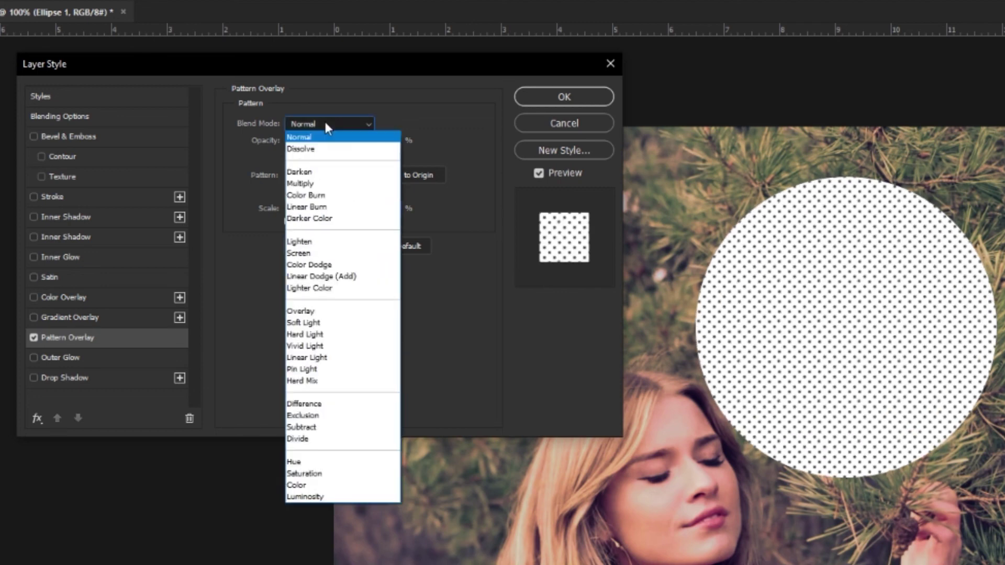
click(322, 184)
drag(359, 140, 311, 143)
click(107, 317)
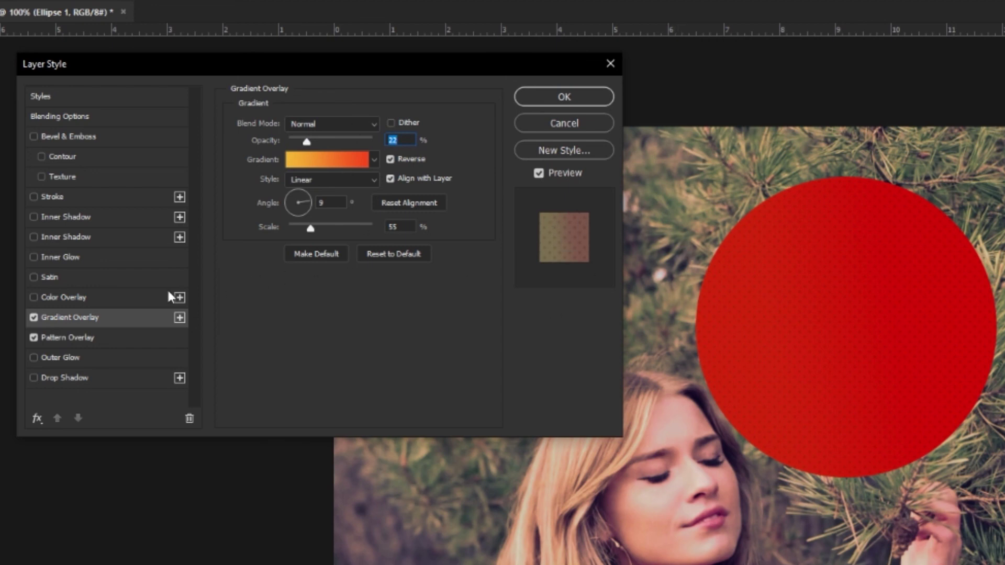
Try a white Outer Glow on the circle with Screen blend mode and a size of about 122 px.
click(74, 359)
drag(295, 258, 328, 261)
click(330, 124)
click(329, 126)
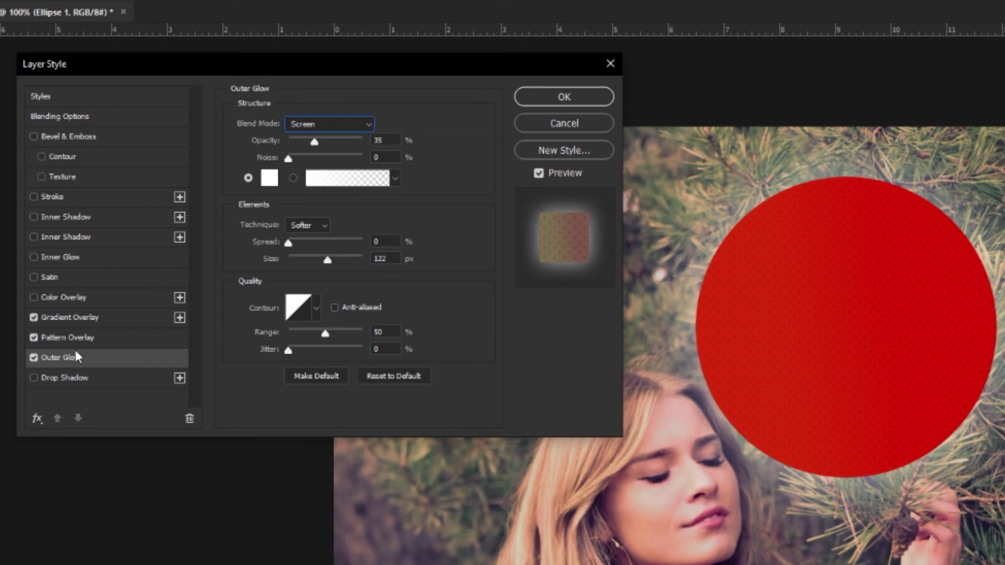
Replace the Outer Glow with a Drop Shadow at 88% opacity, 40 px distance and about 68 px size, and apply the layer style.
click(74, 378)
click(33, 357)
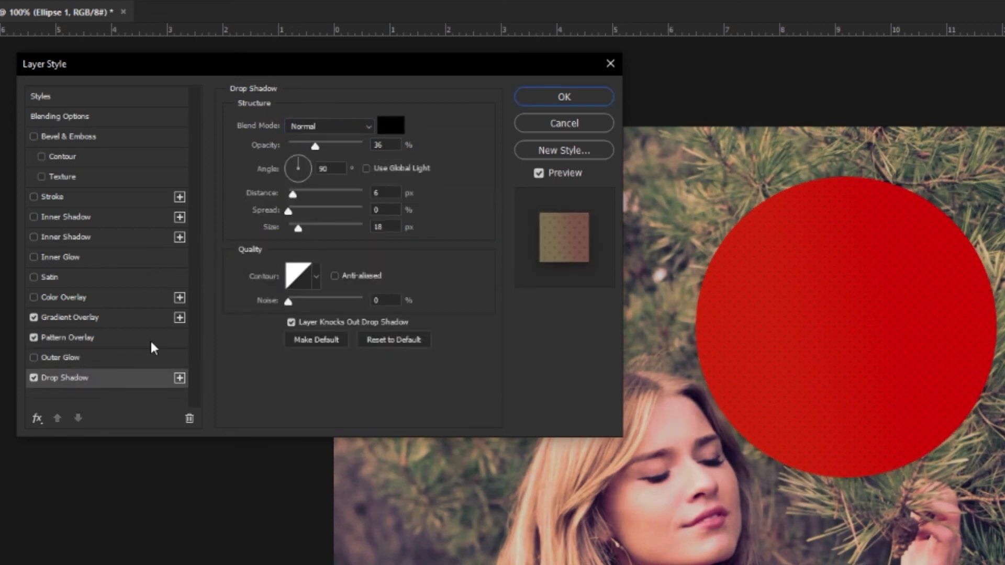
mouse_move(297, 193)
mouse_down()
mouse_move(355, 194)
mouse_move(297, 187)
mouse_move(313, 193)
mouse_up()
mouse_move(298, 228)
mouse_down()
mouse_move(324, 231)
mouse_move(290, 230)
mouse_up()
click(299, 195)
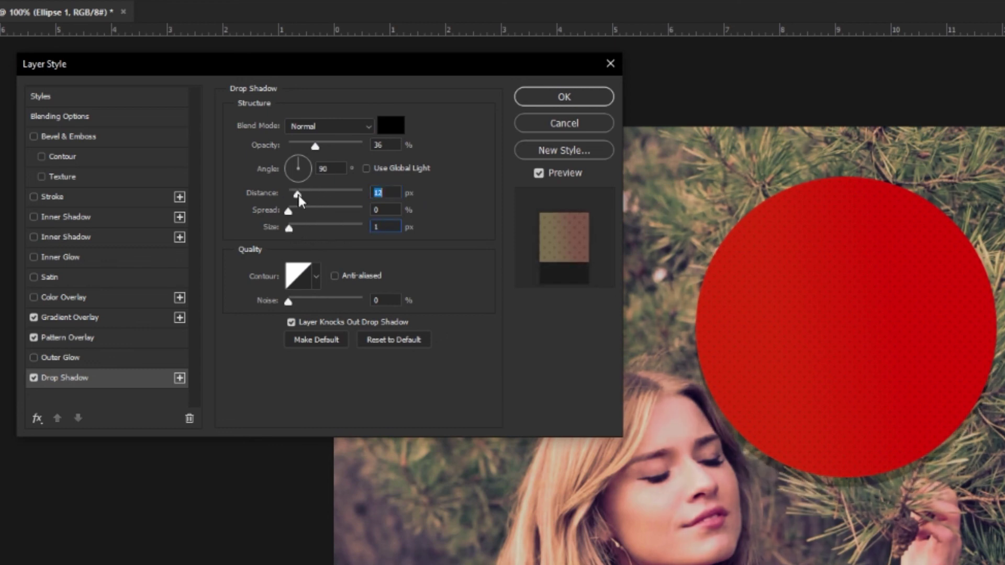
drag(339, 143, 353, 142)
drag(297, 196, 319, 193)
drag(291, 229, 313, 229)
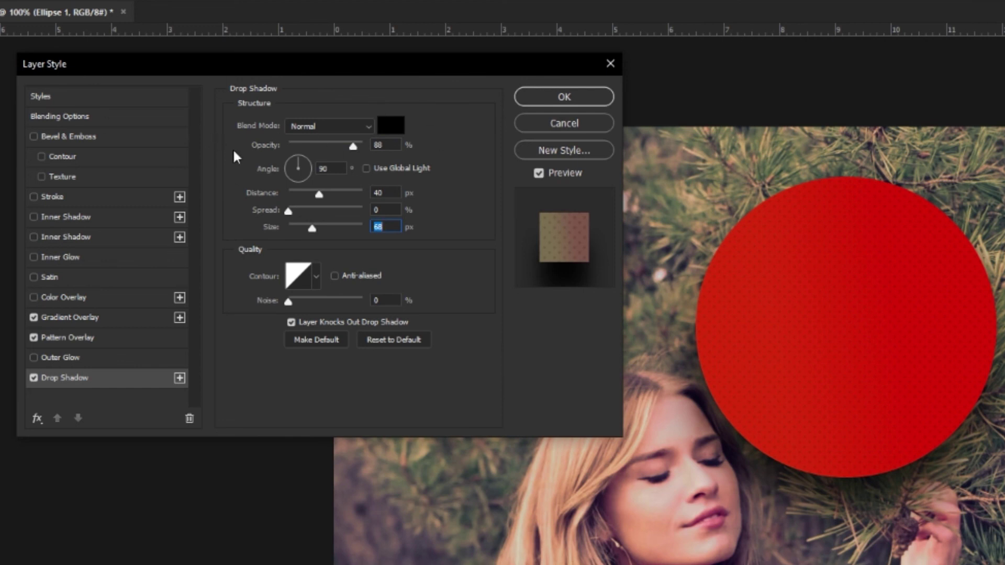
click(547, 100)
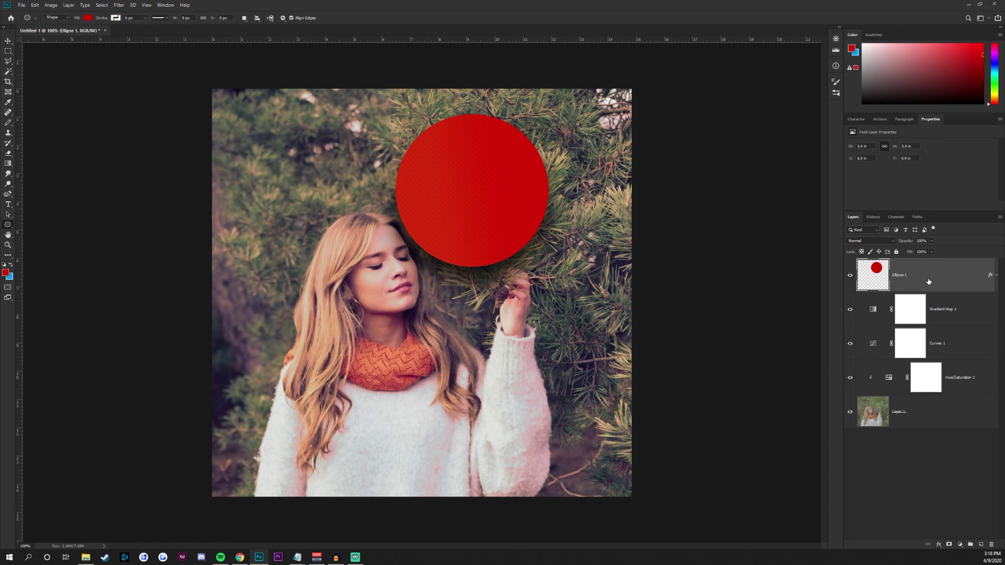
Free Transform the red circle down to about 2.6 in wide and place it in the upper-left corner of the photo.
key(ctrl+t)
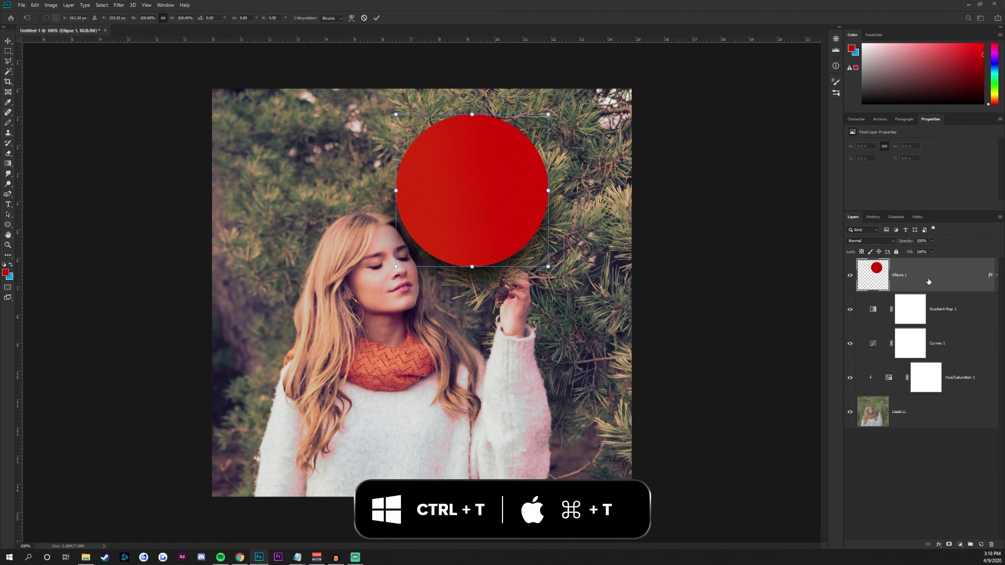
drag(548, 115, 524, 187)
drag(606, 191, 474, 198)
drag(437, 228, 266, 139)
click(377, 17)
key(v)
key(ctrl+0)
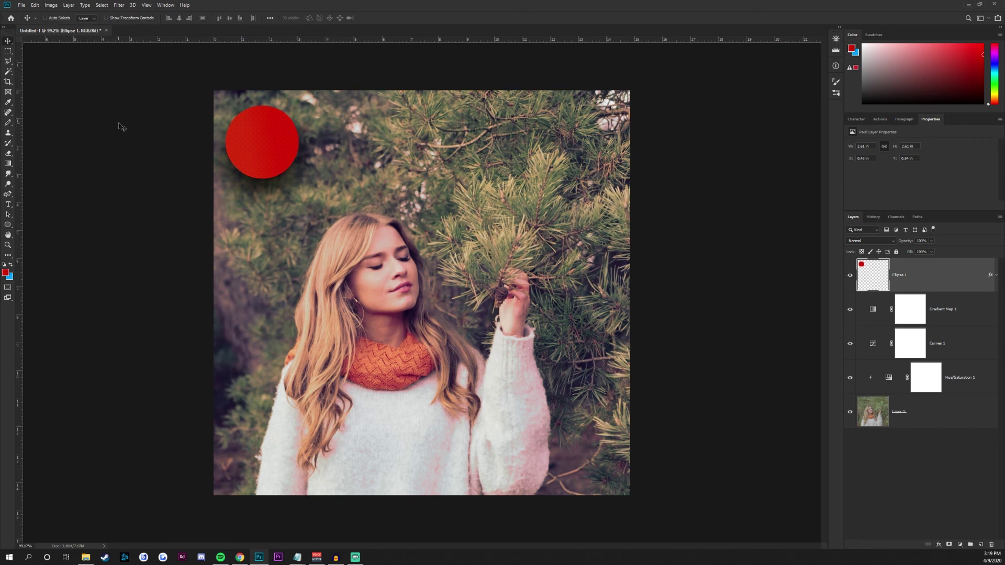
Open the Save As dialog to review the Photoshop PSD file type, and close it without saving.
click(22, 6)
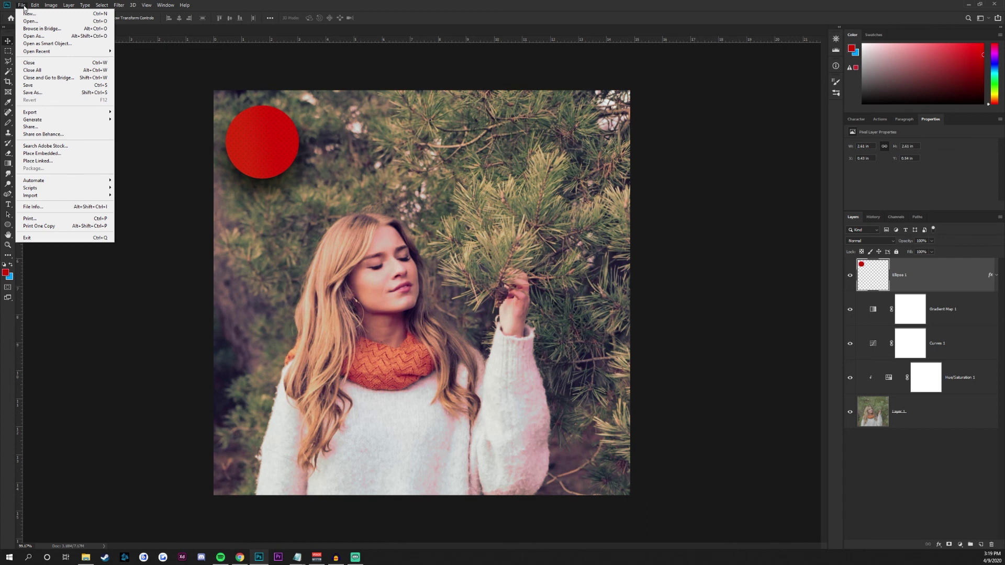
click(57, 93)
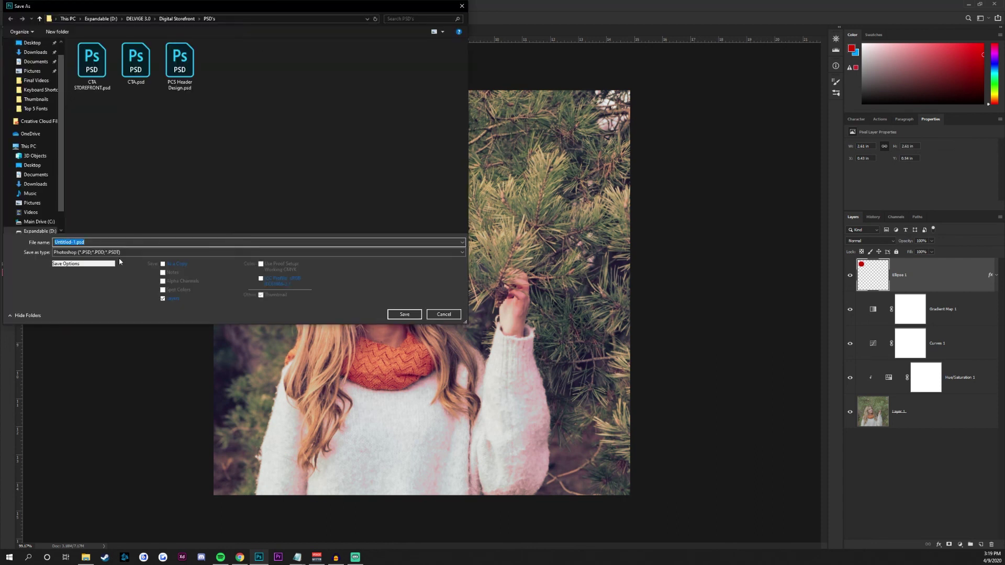
click(404, 314)
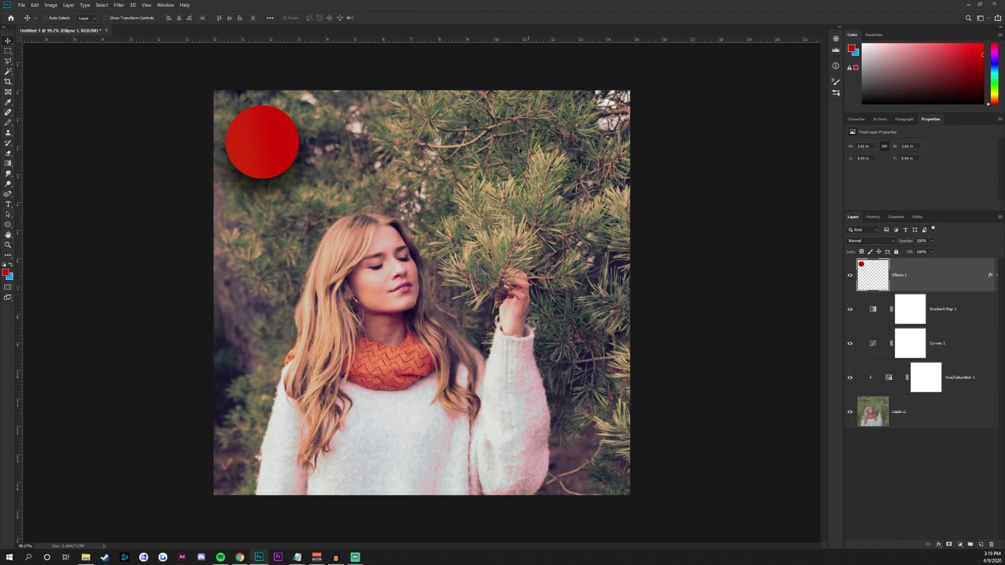
click(22, 6)
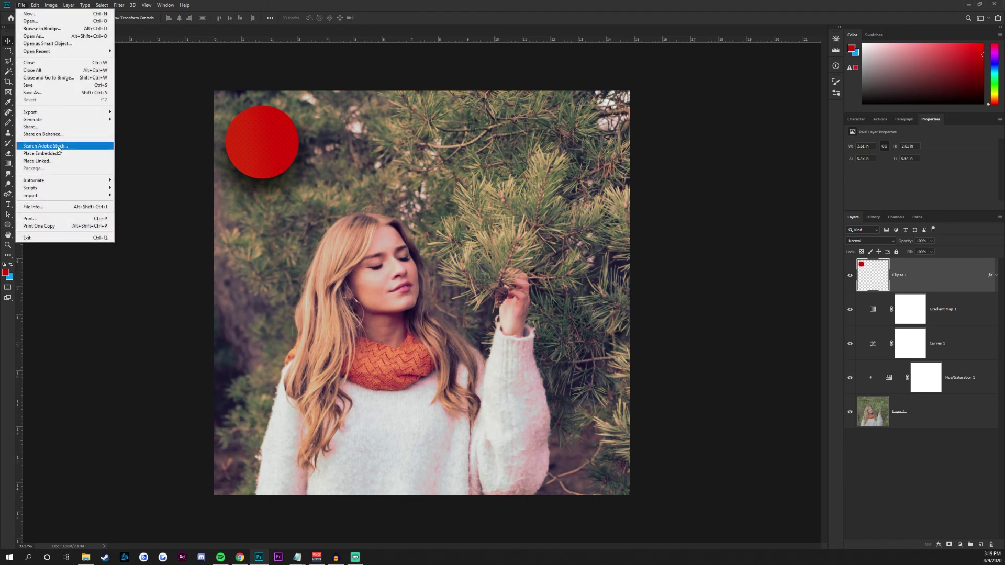
mouse_move(62, 115)
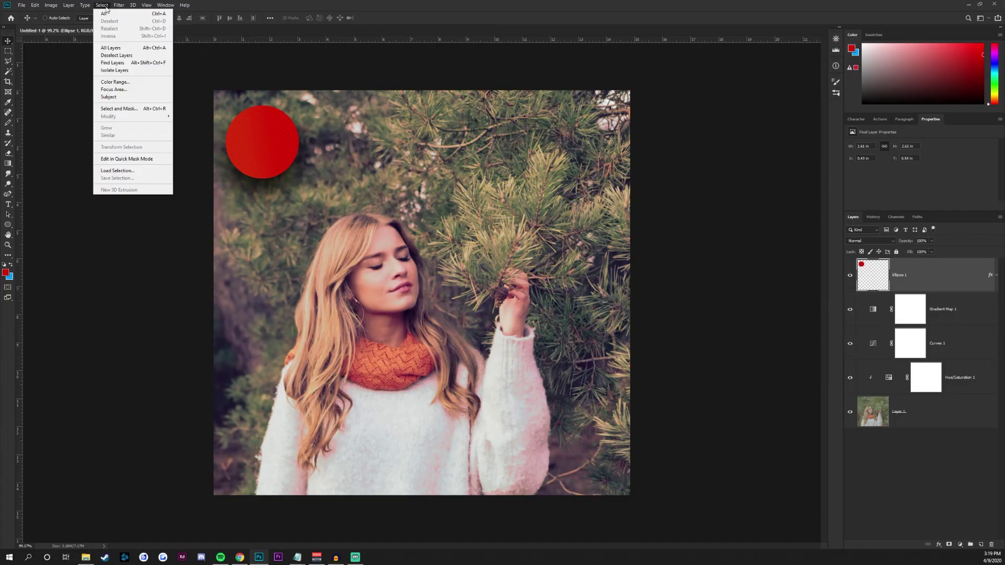
mouse_move(51, 5)
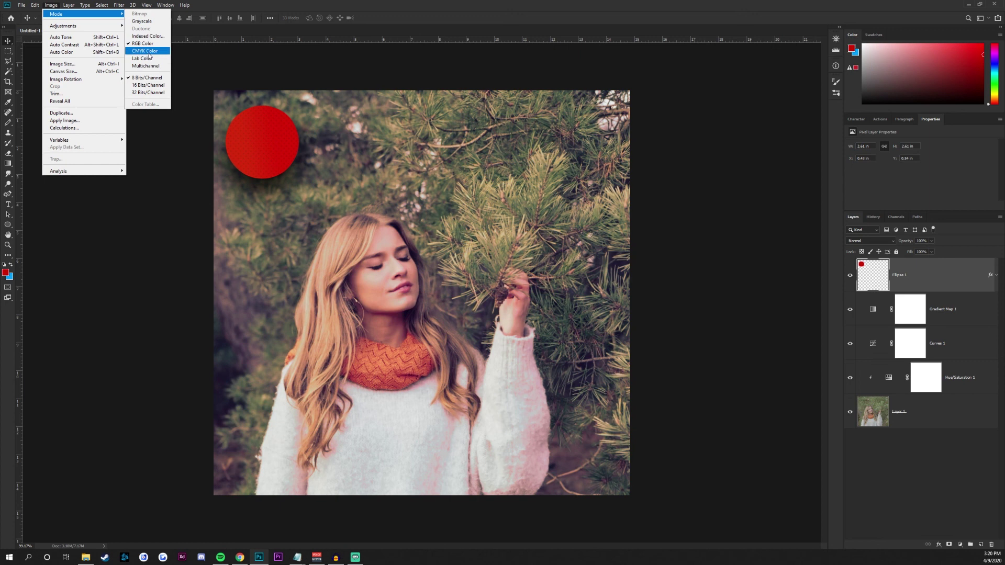
click(55, 5)
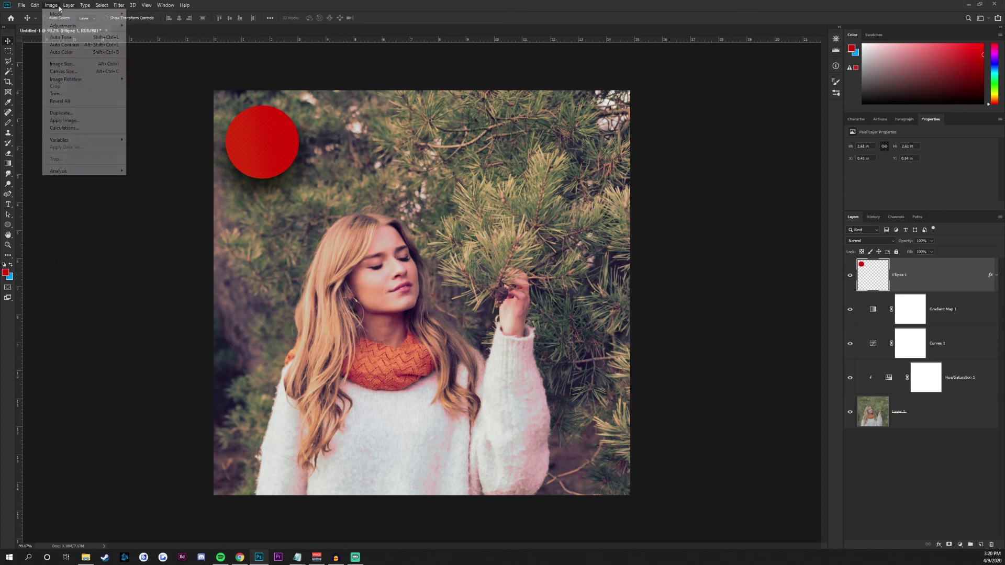